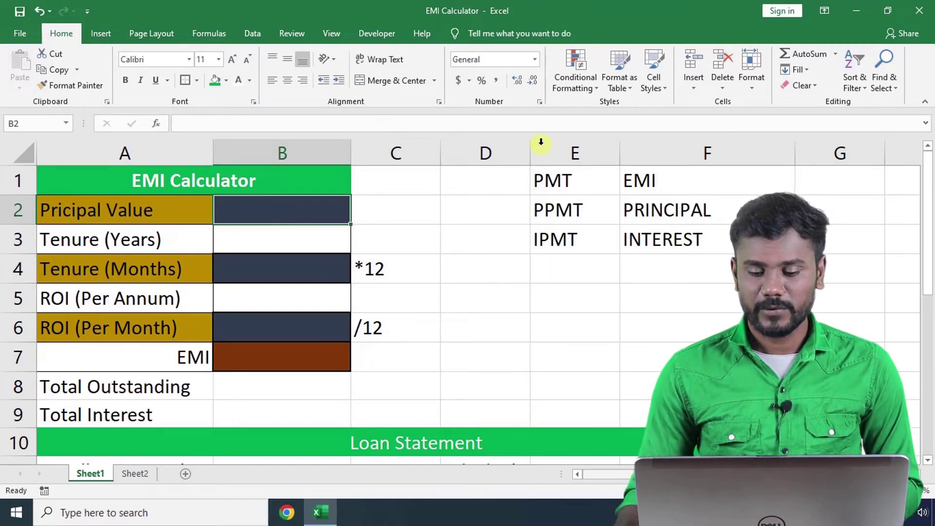
Review the PMT, PPMT and IPMT notes, the EMI cell B7 and the calculator's input rows.
left_click(570, 178)
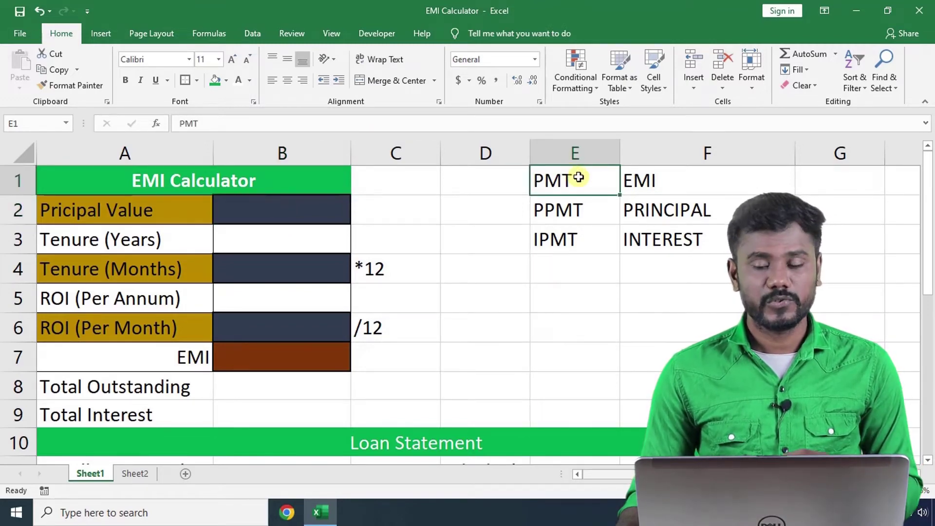
left_click(643, 180)
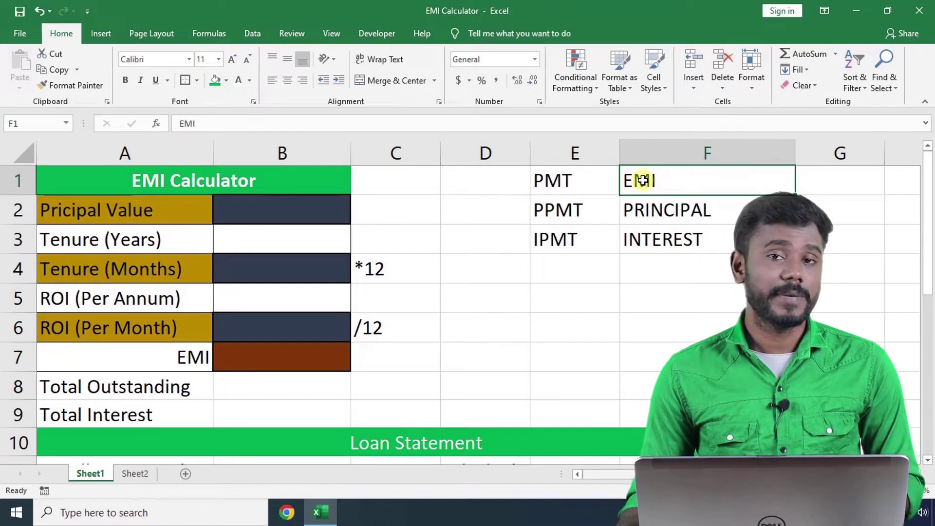
left_click(584, 211)
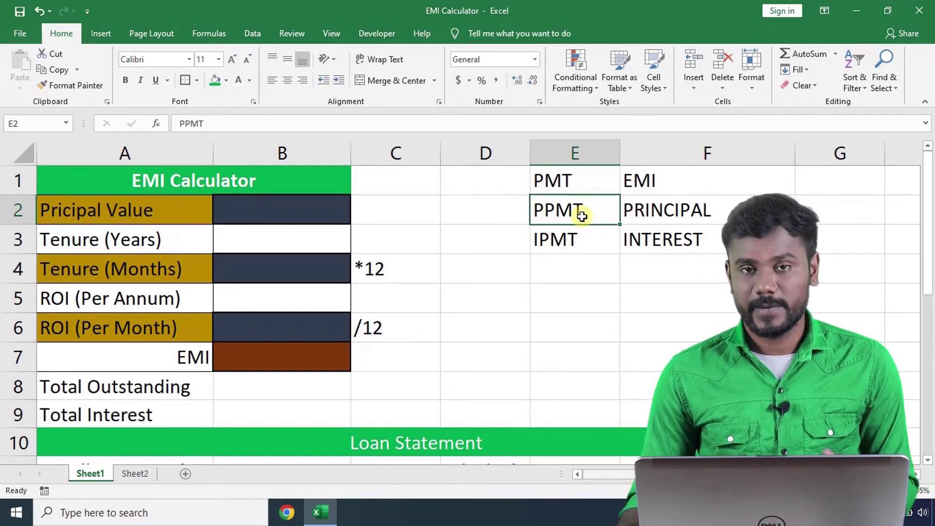
left_click(573, 239)
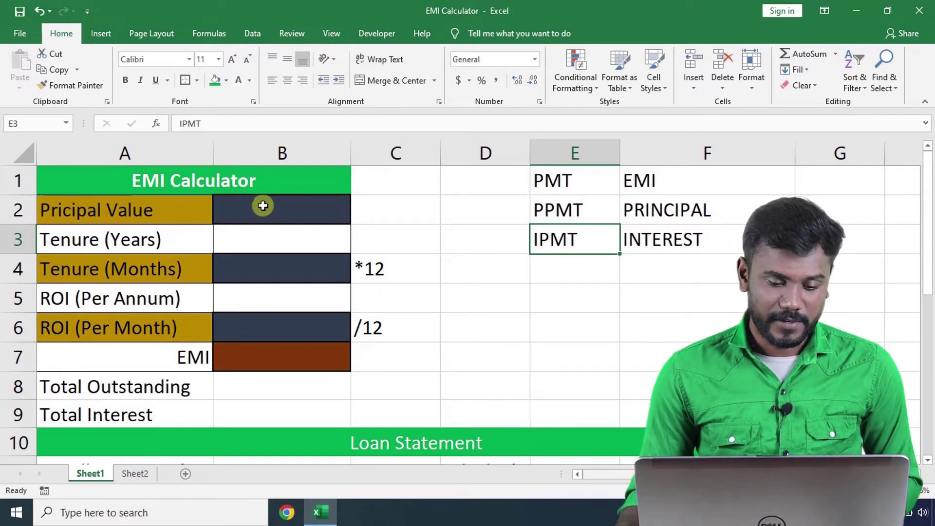
left_click(273, 360)
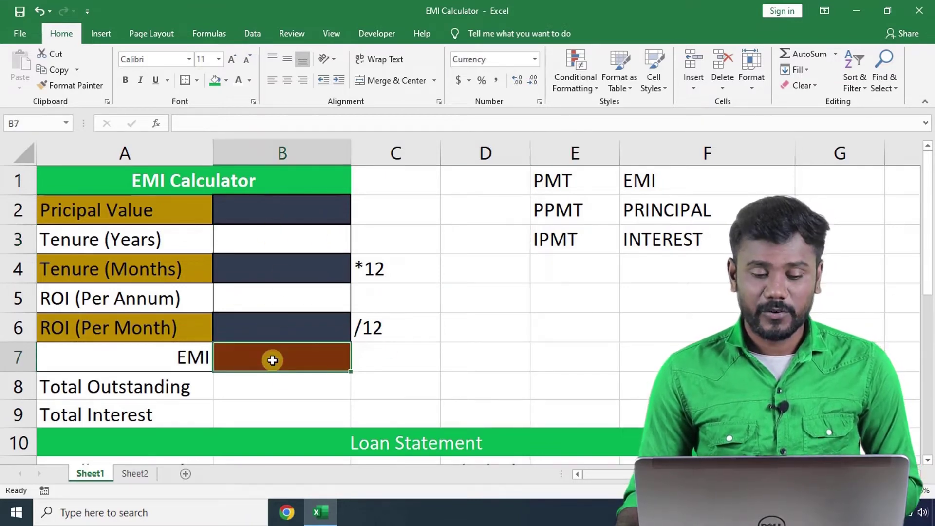
left_click(117, 210)
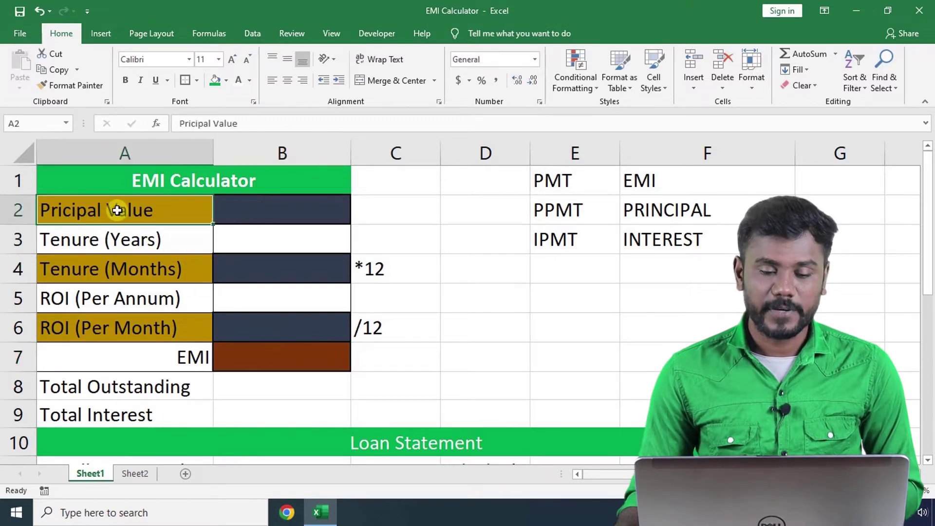
left_click(120, 271)
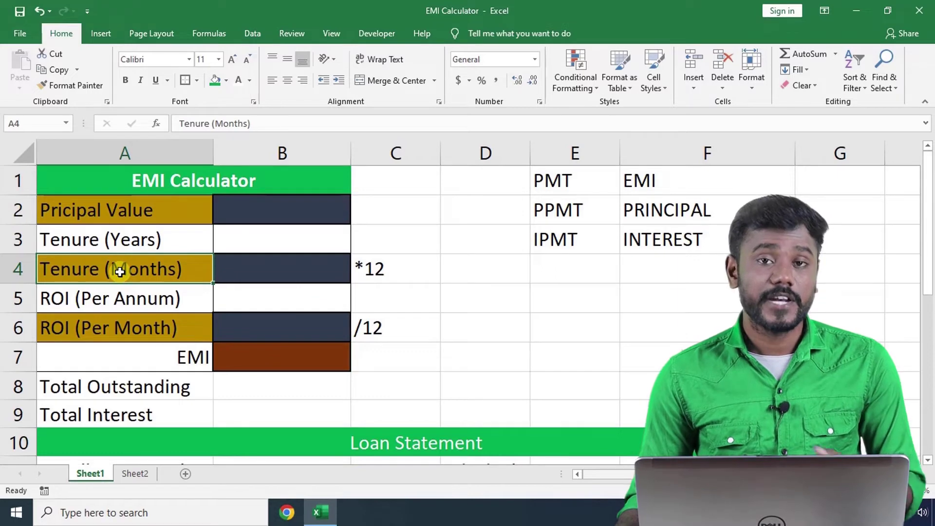
left_click(126, 330)
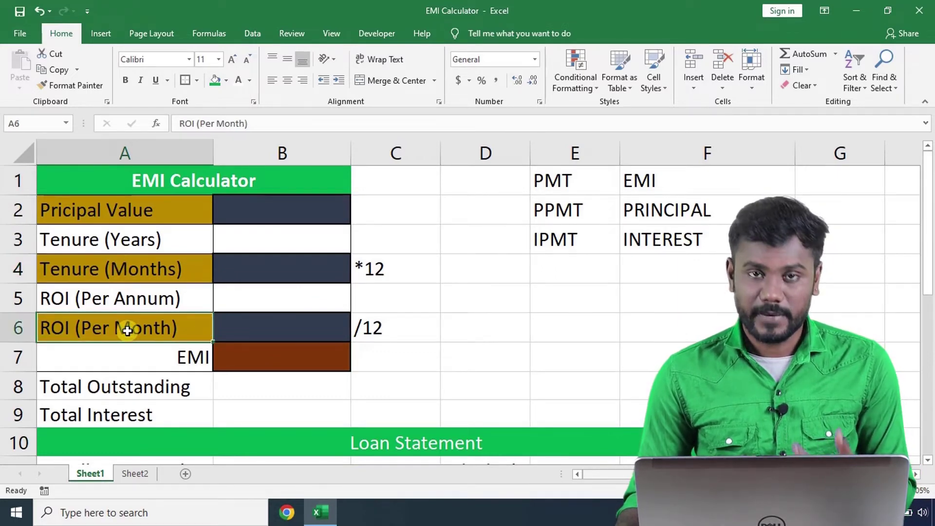
Format B2 as Number and enter the principal 1000000.
left_click(245, 207)
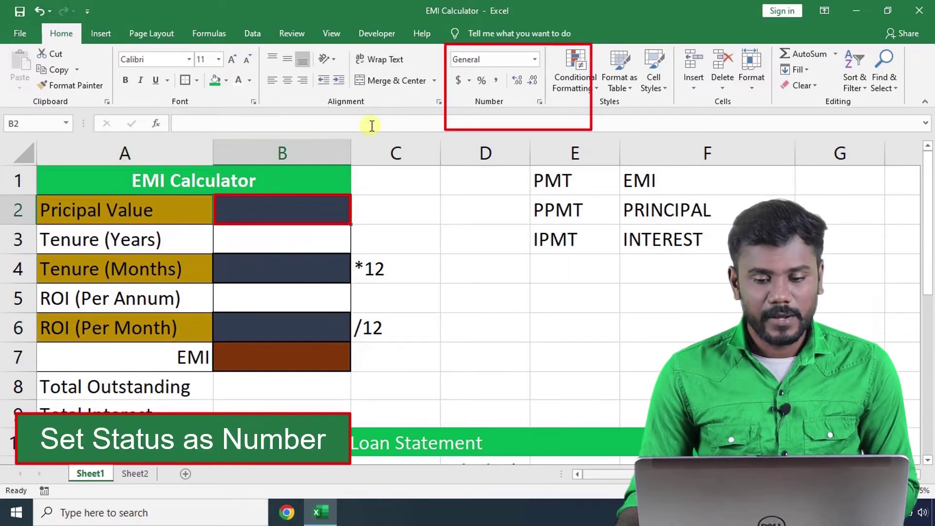
left_click(534, 60)
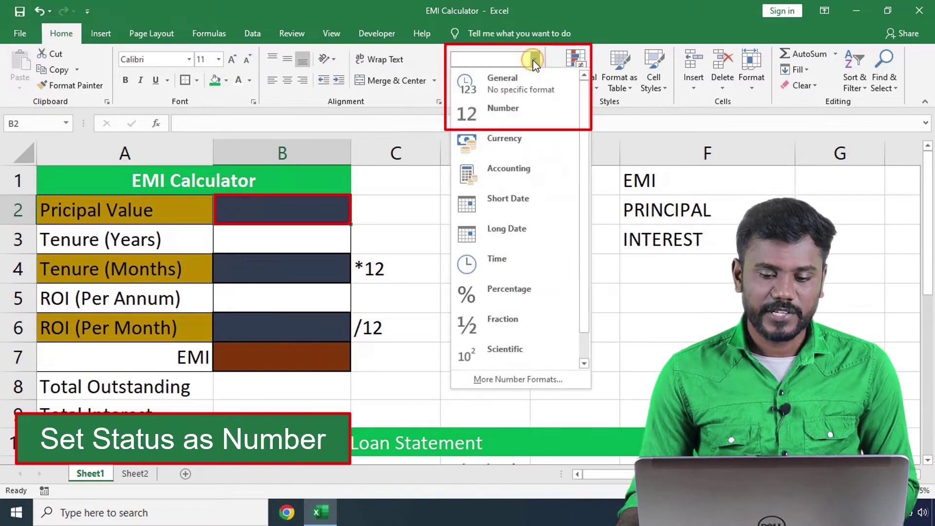
left_click(516, 115)
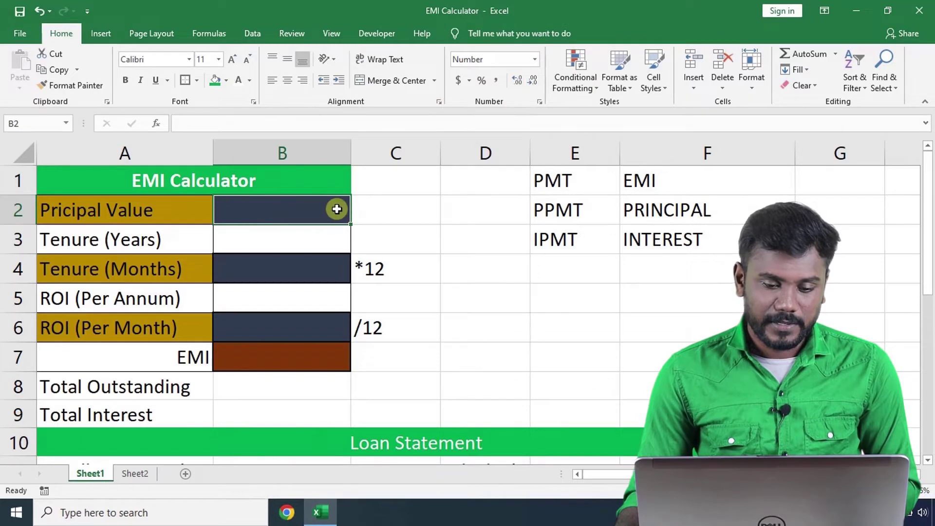
type("10")
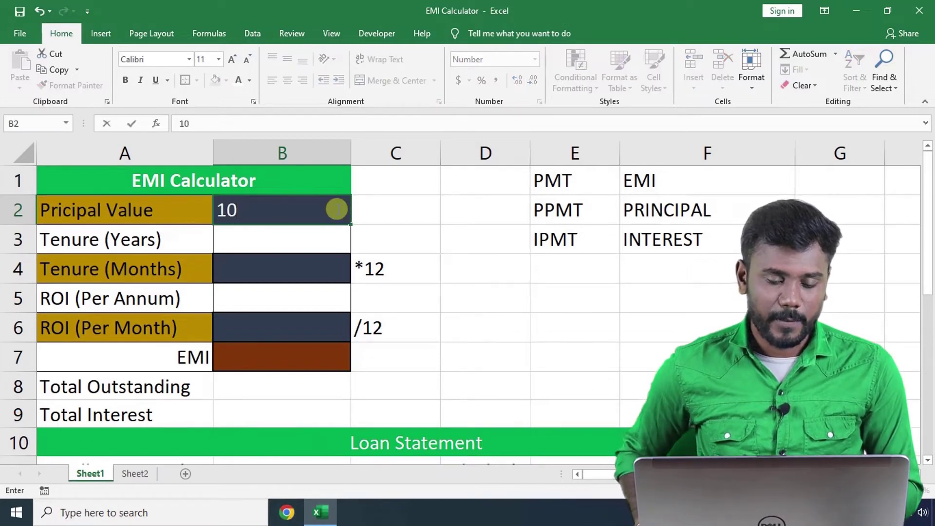
type("00000")
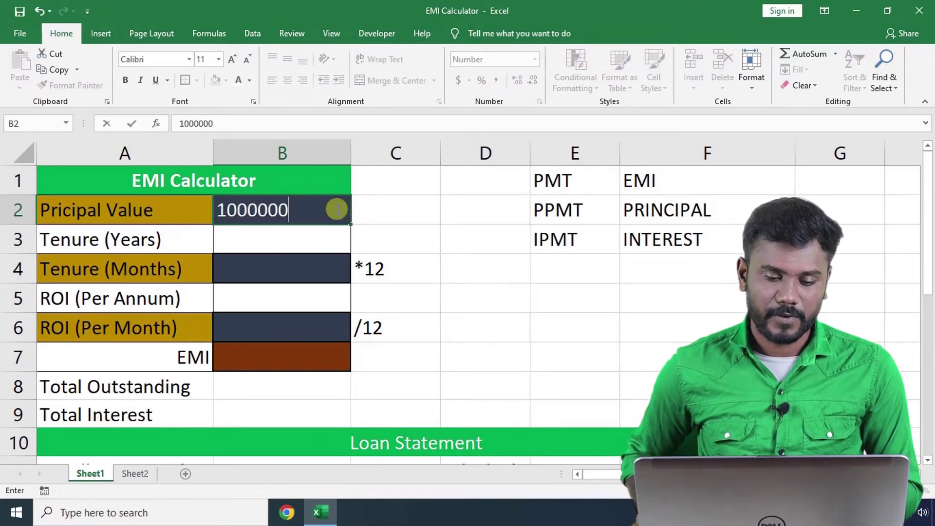
key("Tab")
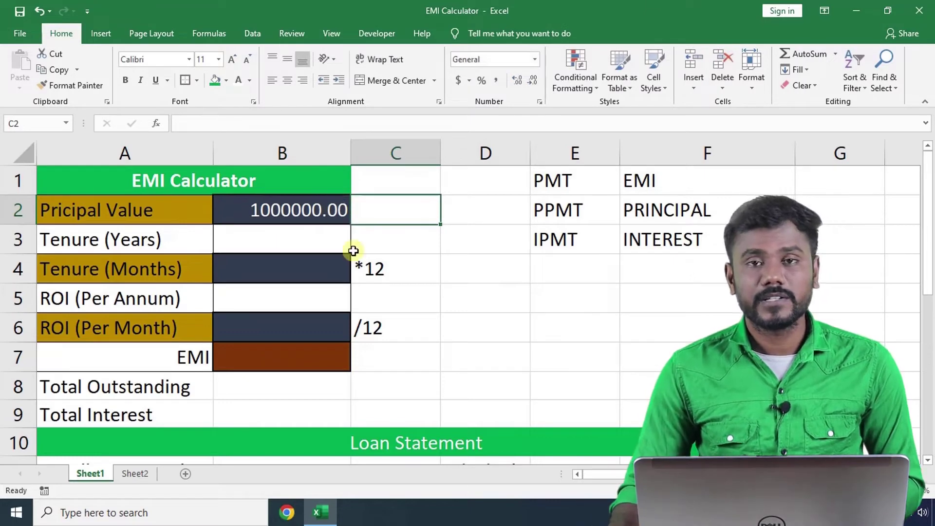
Enter a tenure of 5 years in B3.
left_click(324, 241)
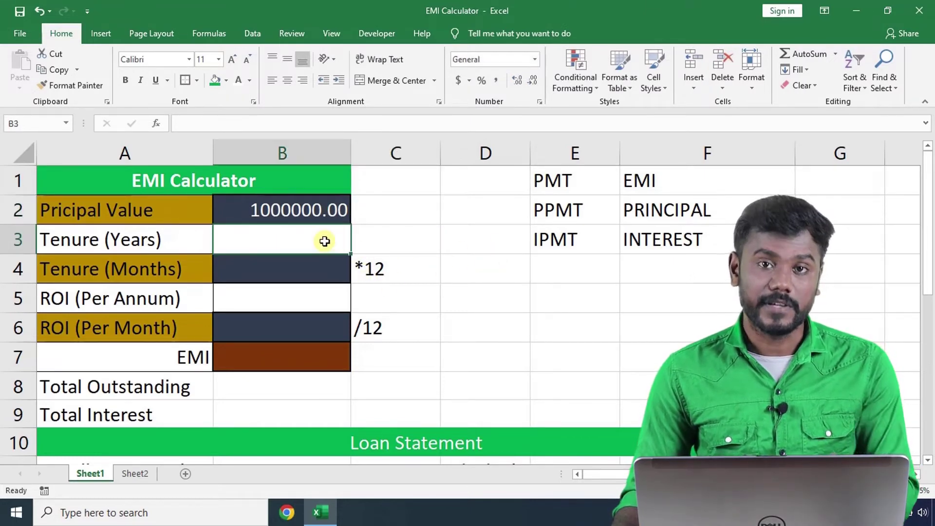
type("5")
key("Tab")
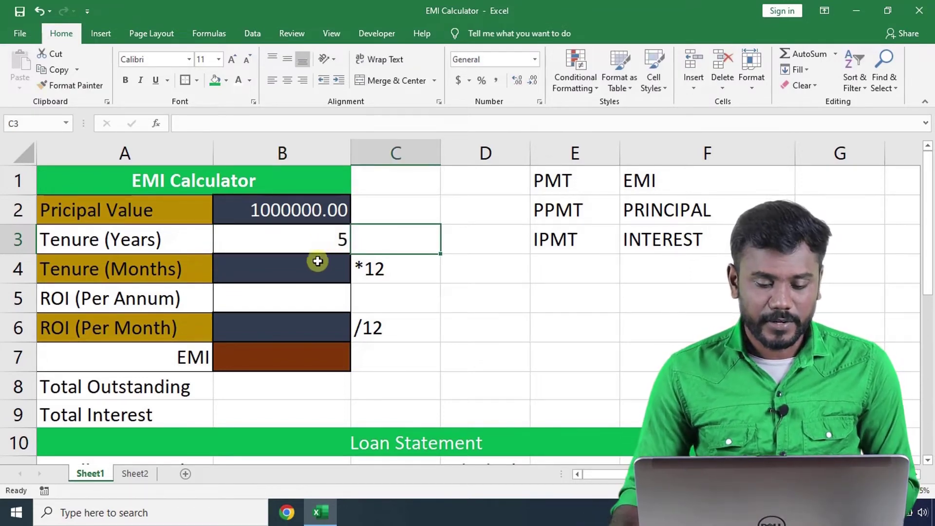
Enter =B3*12 in B4 so Tenure (Months) shows 60, then check both cells.
left_click(318, 262)
type("=")
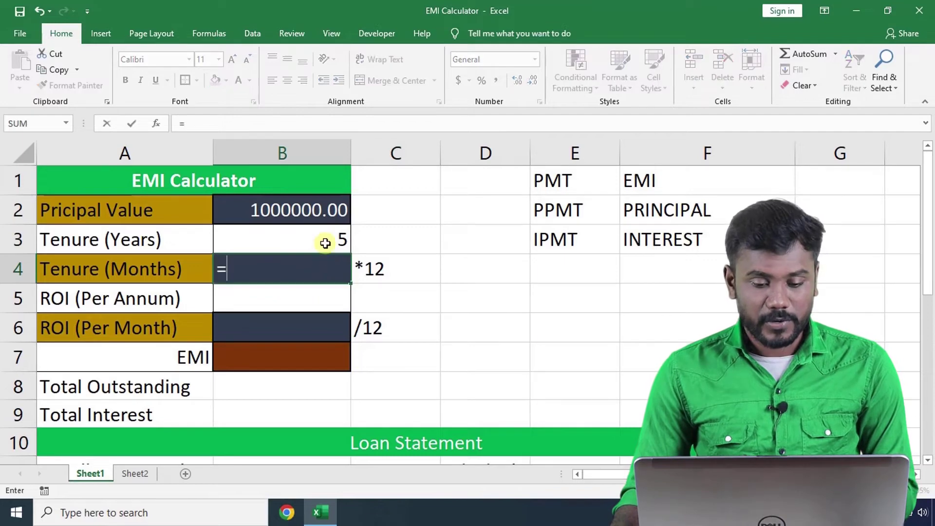
left_click(323, 241)
type("*12")
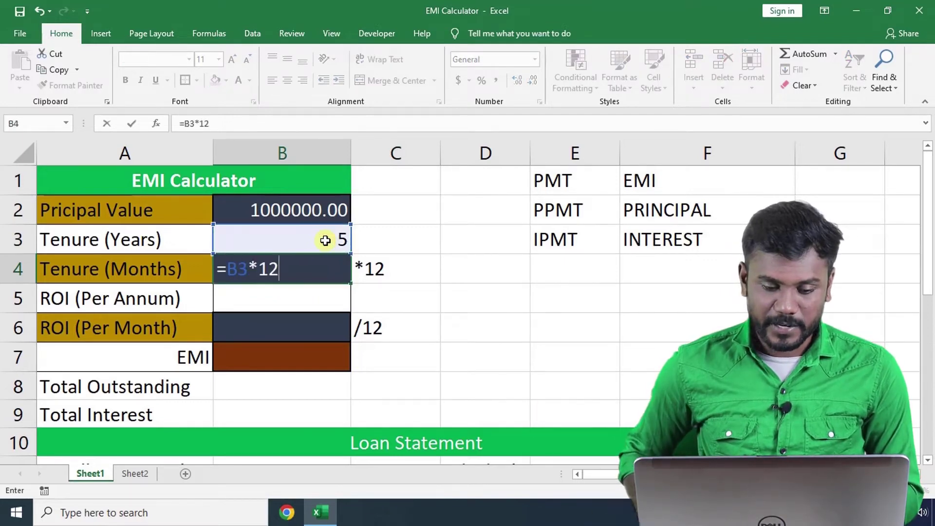
key("Tab")
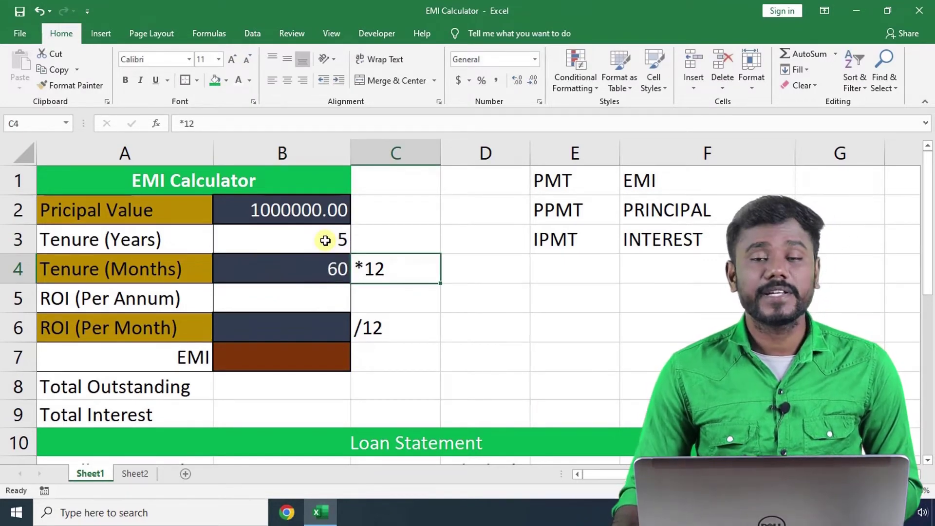
left_click(310, 270)
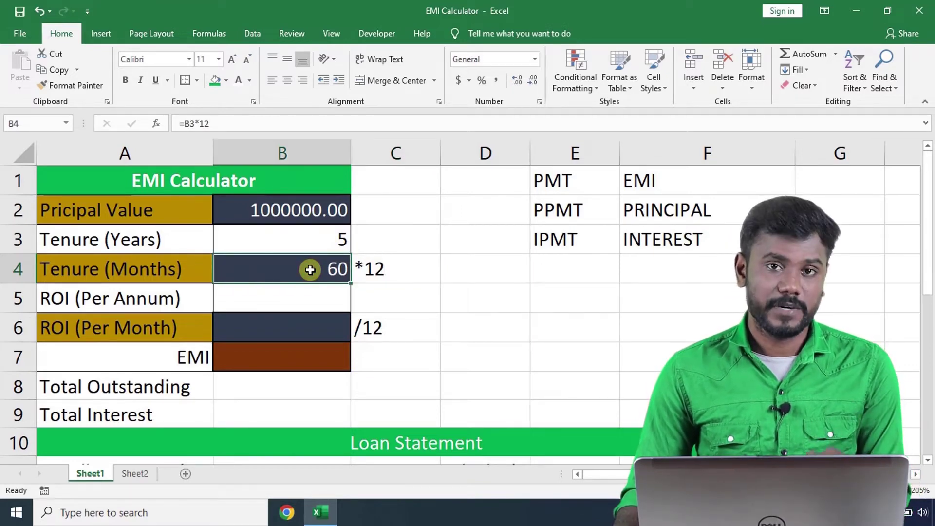
left_click(306, 239)
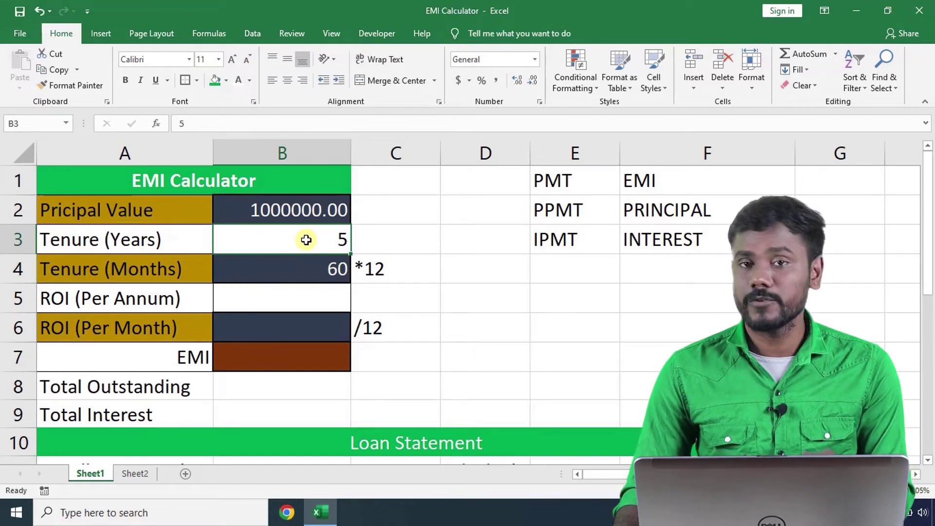
Format B5:B6 as Percentage and enter a 12% annual rate in B5.
left_click(287, 300)
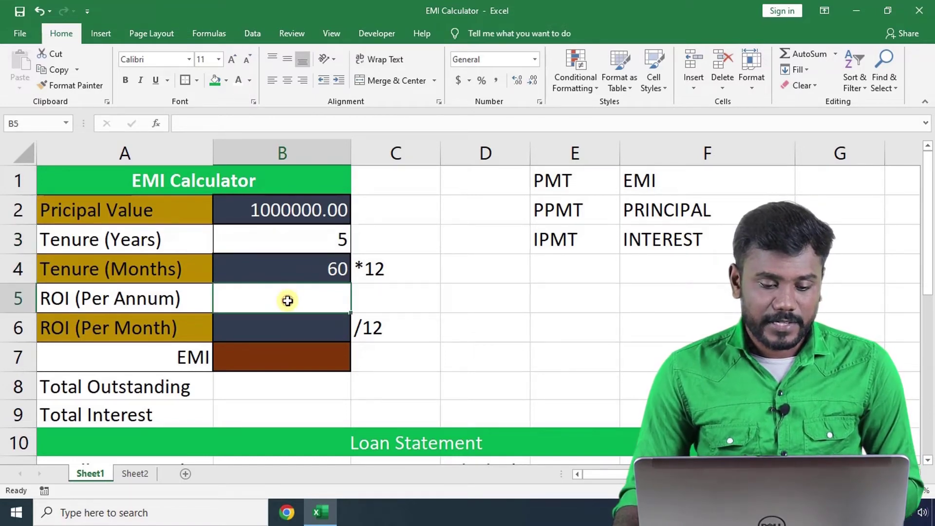
left_click(313, 328)
left_click(374, 292)
left_click_drag(323, 304, 316, 320)
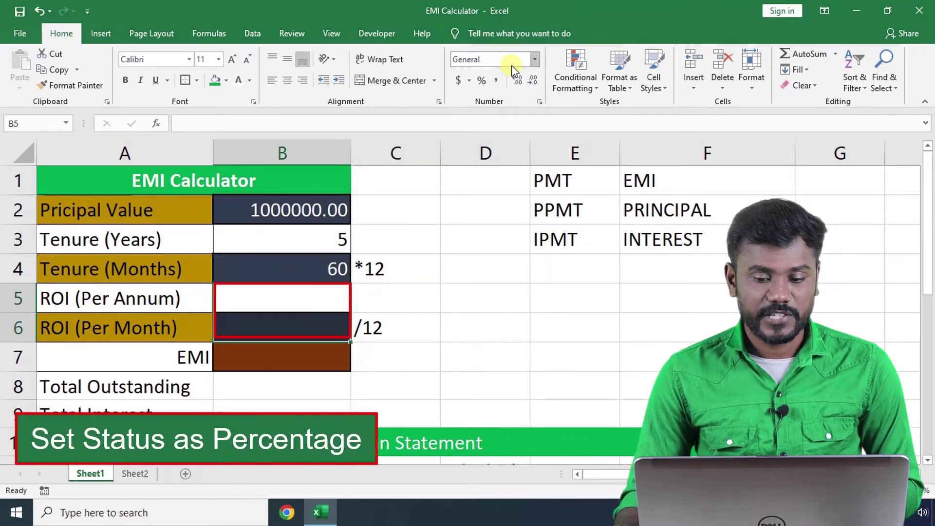
left_click(535, 59)
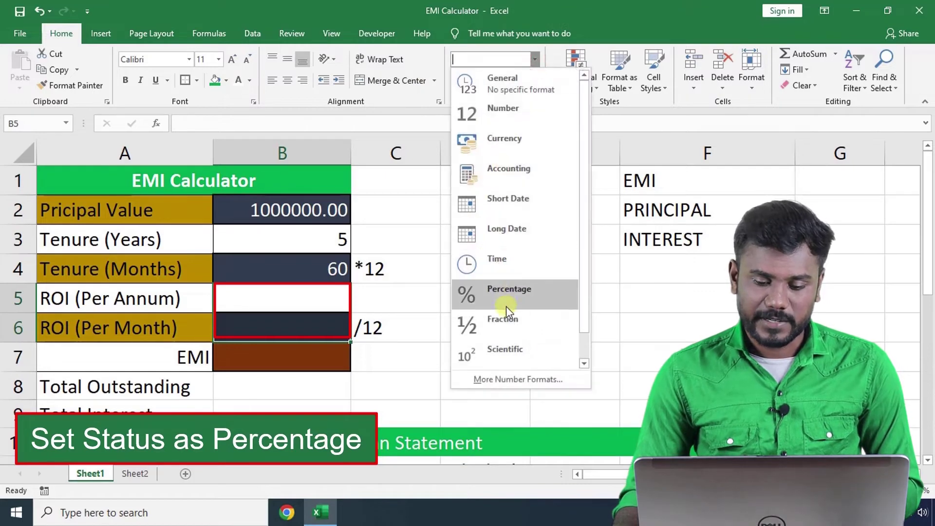
left_click(518, 290)
left_click(324, 298)
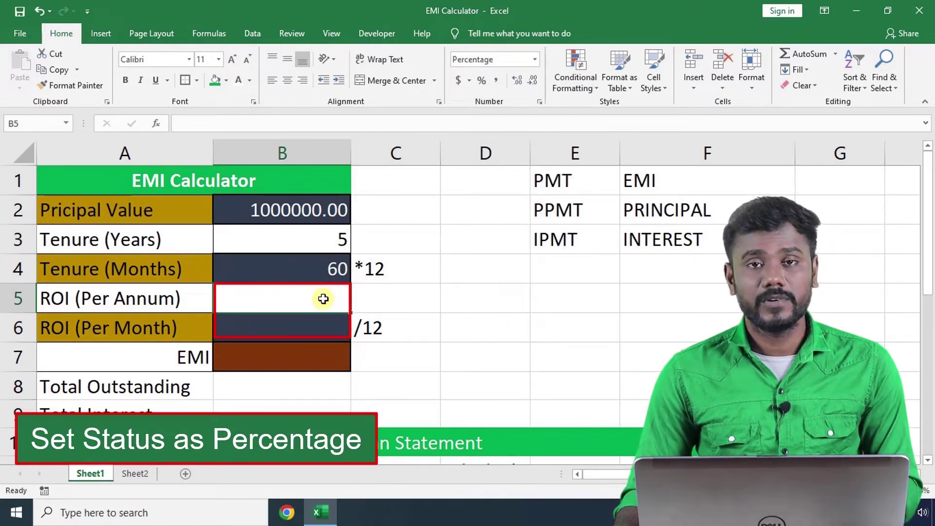
type("12")
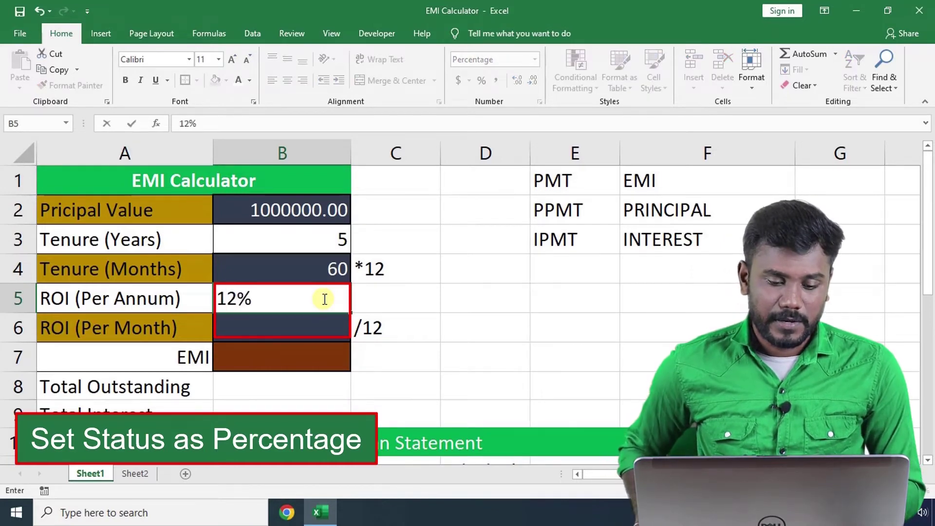
key("Tab")
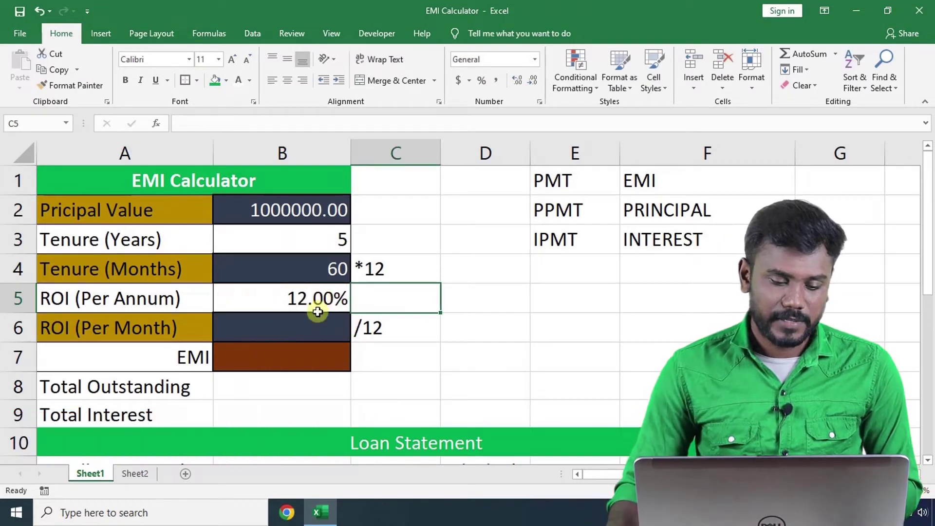
Enter =B5/12 in B6 for a 1.00% monthly rate, then select B5:B6.
left_click(297, 327)
type("=")
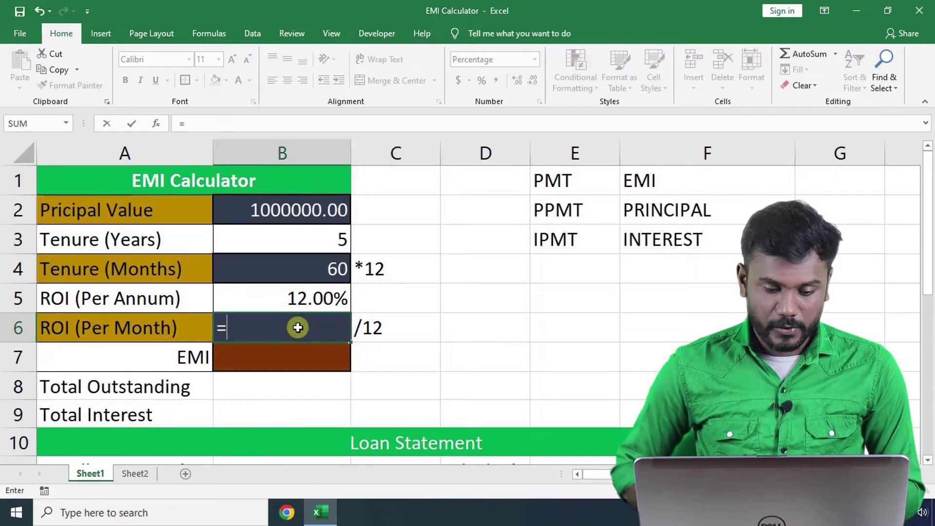
key("Up")
type("/")
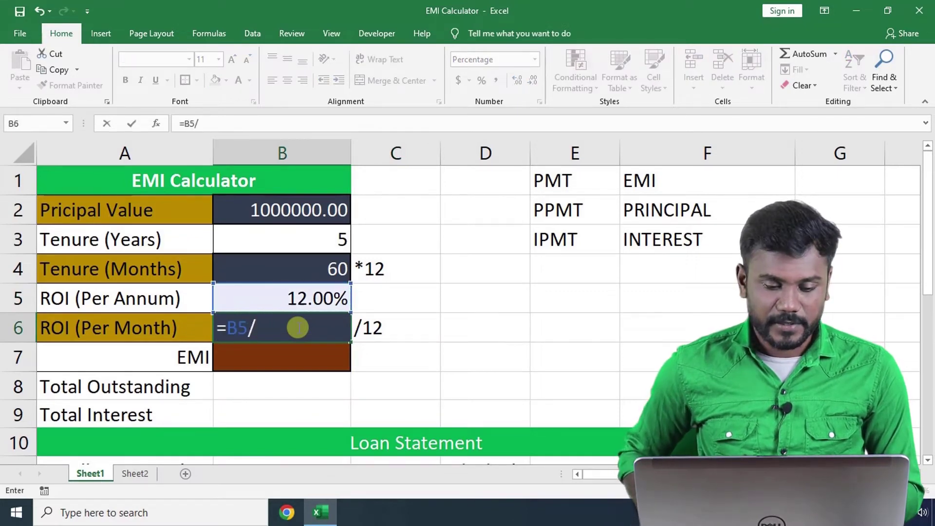
type("12")
key("Tab")
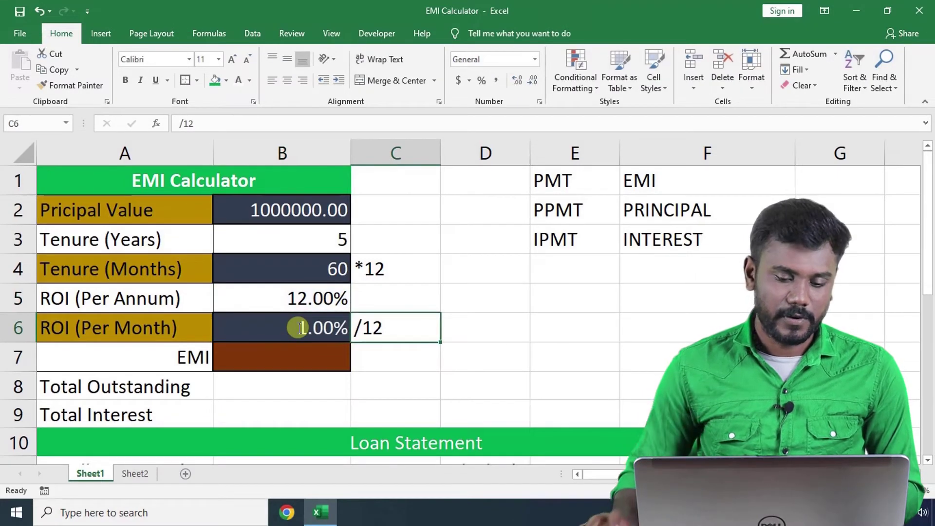
left_click(298, 328)
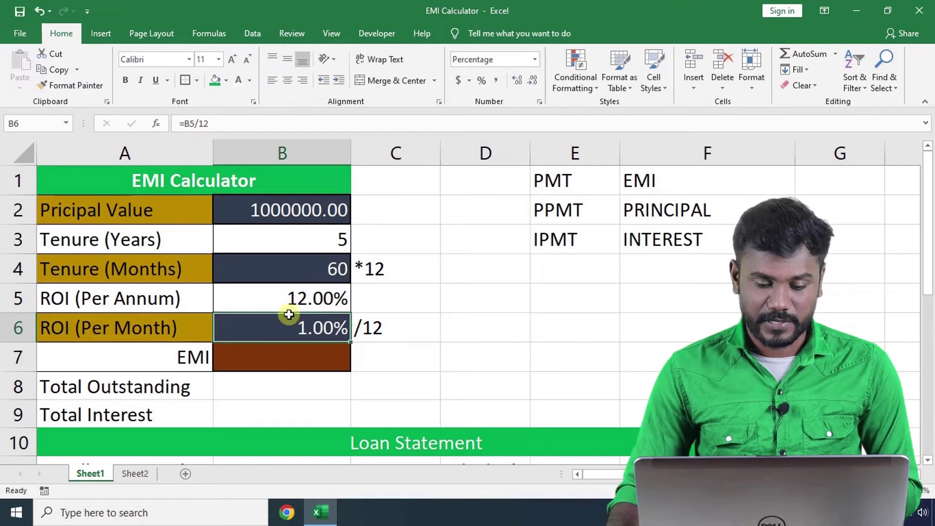
left_click(291, 299)
left_click_drag(291, 299, 290, 319)
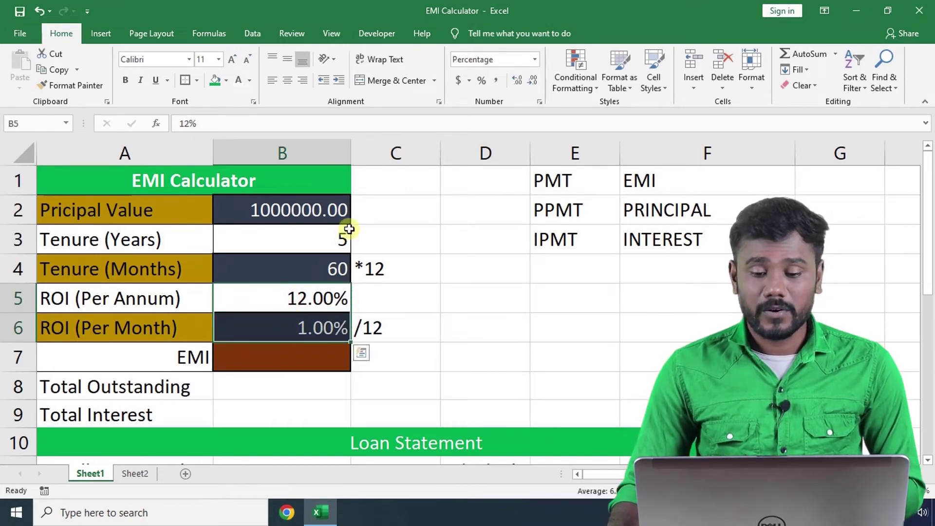
Try more and fewer decimals on both rates, settling on two decimal places.
left_click(517, 81)
left_click(517, 81)
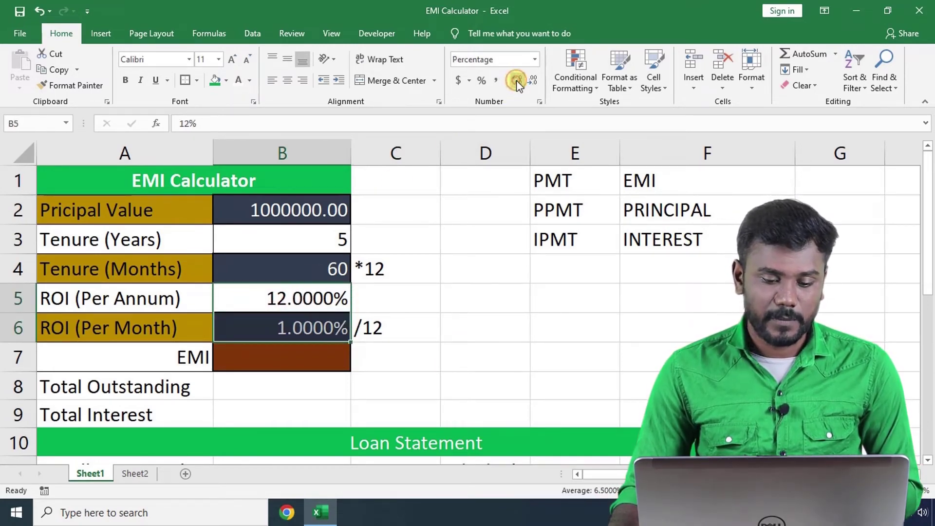
left_click(531, 81)
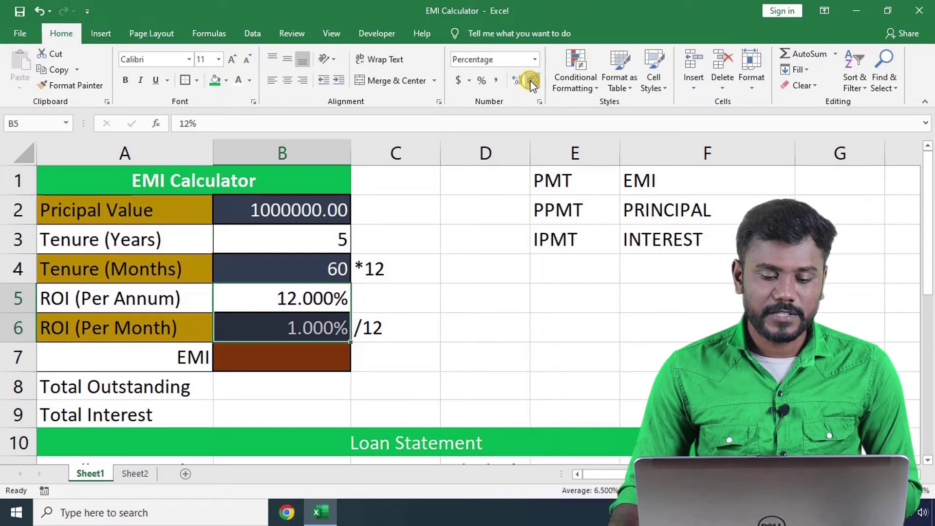
left_click(532, 81)
left_click(532, 81)
left_click(532, 81)
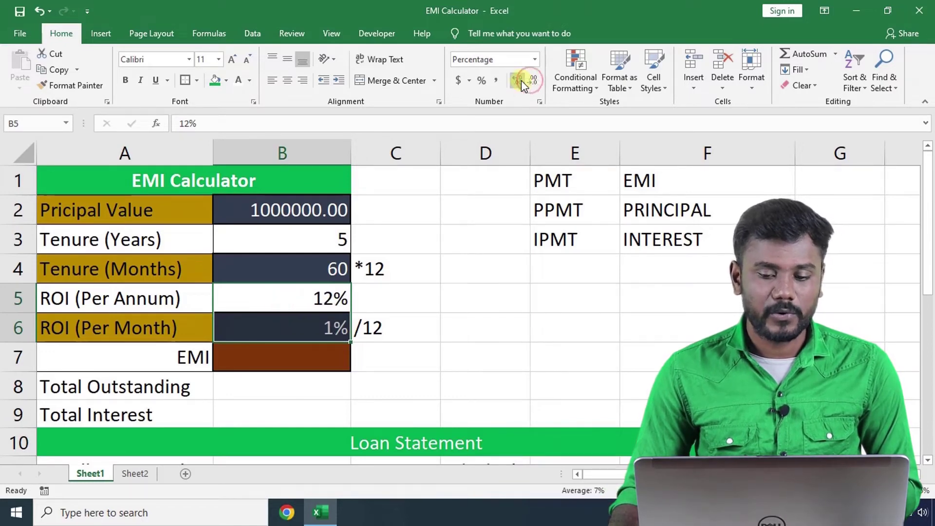
left_click(519, 81)
left_click(521, 81)
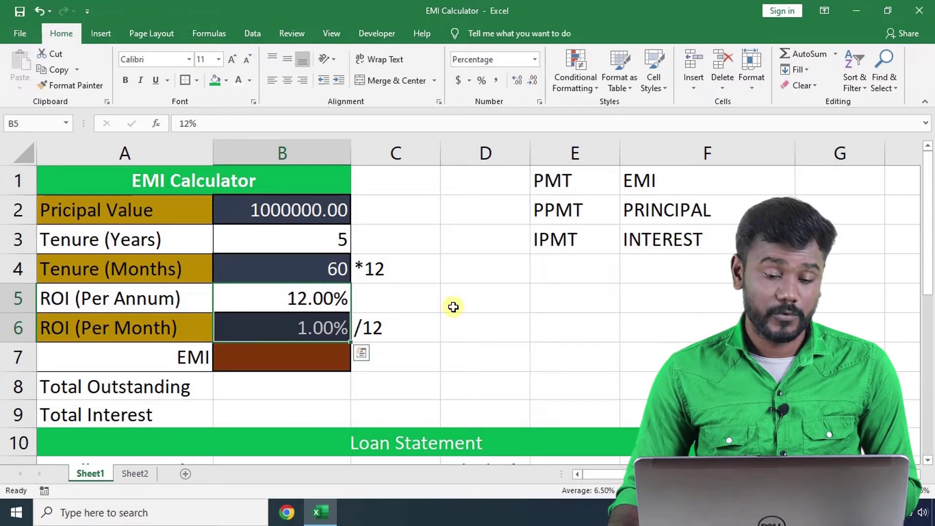
left_click(442, 354)
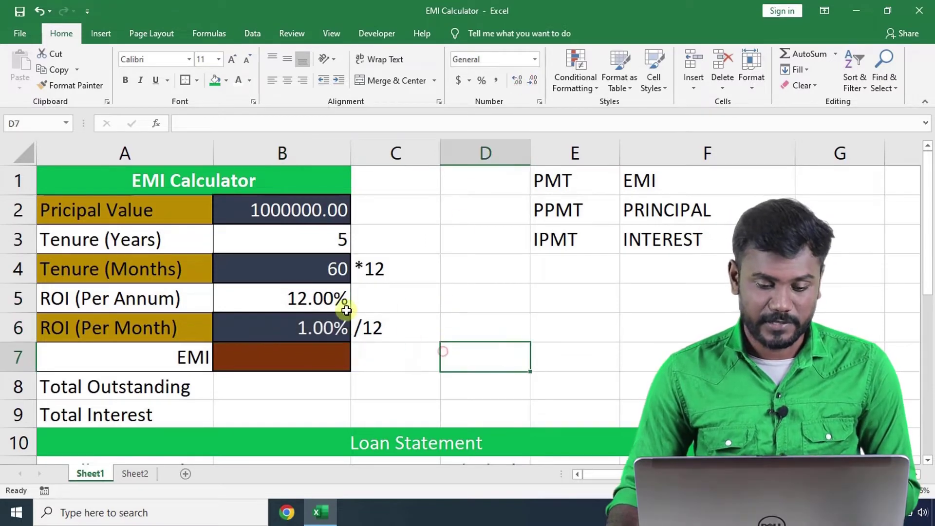
Change the annual rate in B5 to 9.5%, then check B7, B2 and B4.
left_click(305, 299)
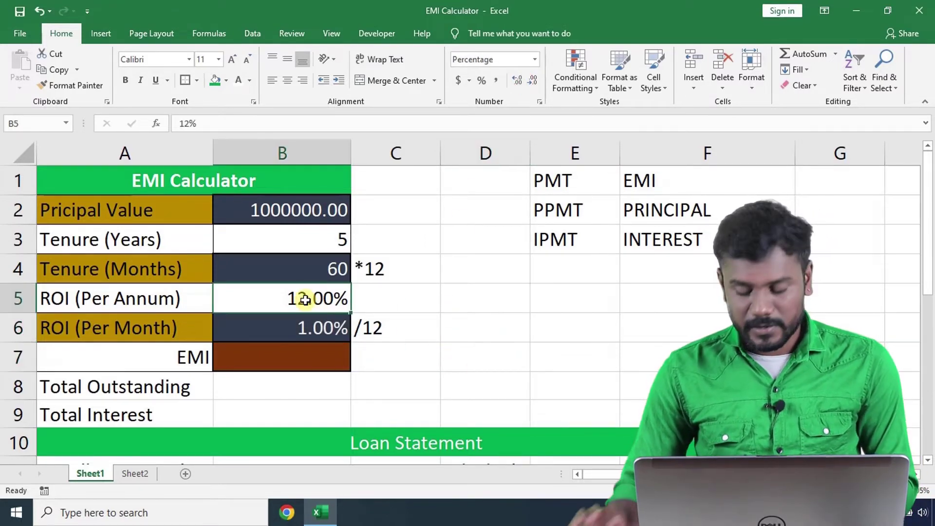
type("9.5")
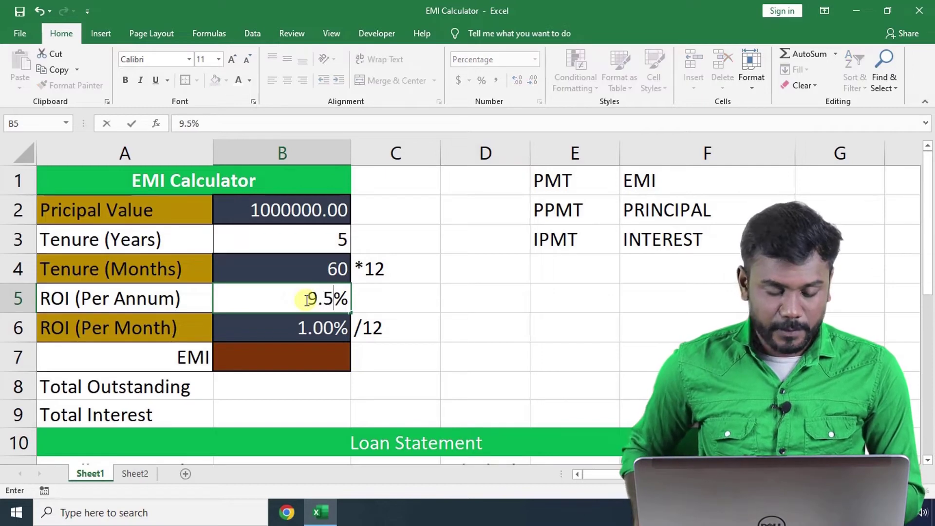
key("Tab")
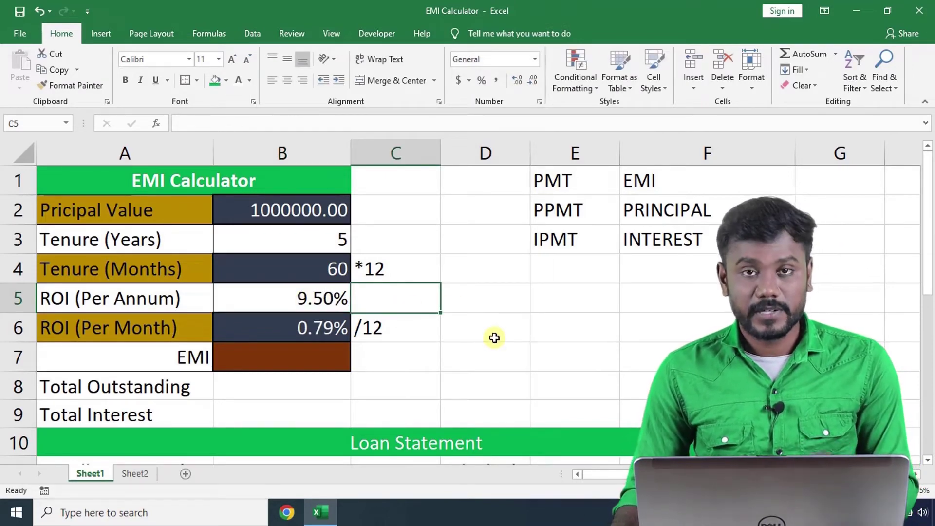
left_click(320, 361)
left_click(258, 209)
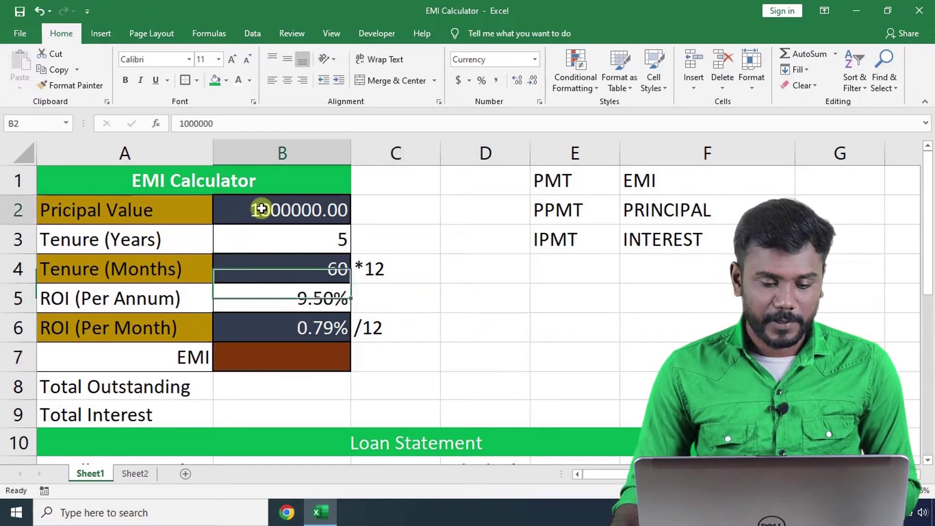
left_click(269, 261)
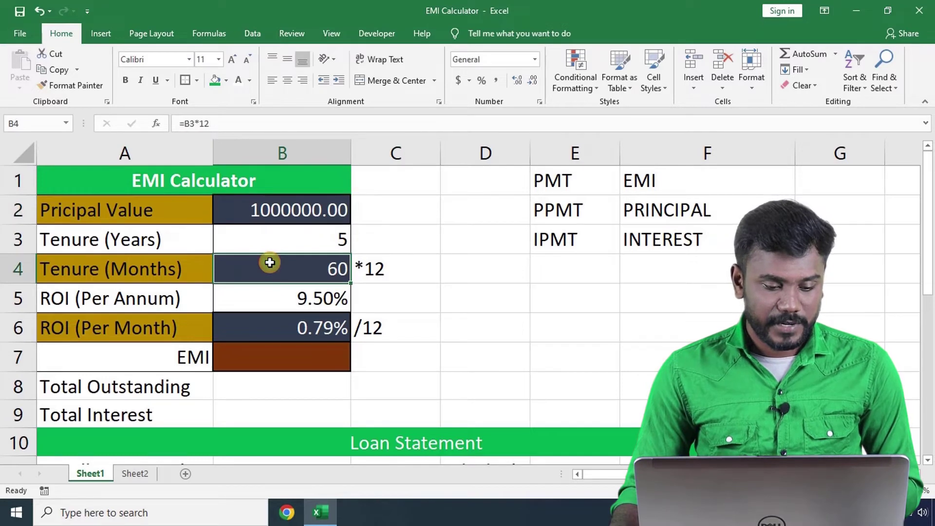
Enter =-PMT(B6,B4,B2) in B7, giving an EMI of $21,001.86.
left_click(284, 324)
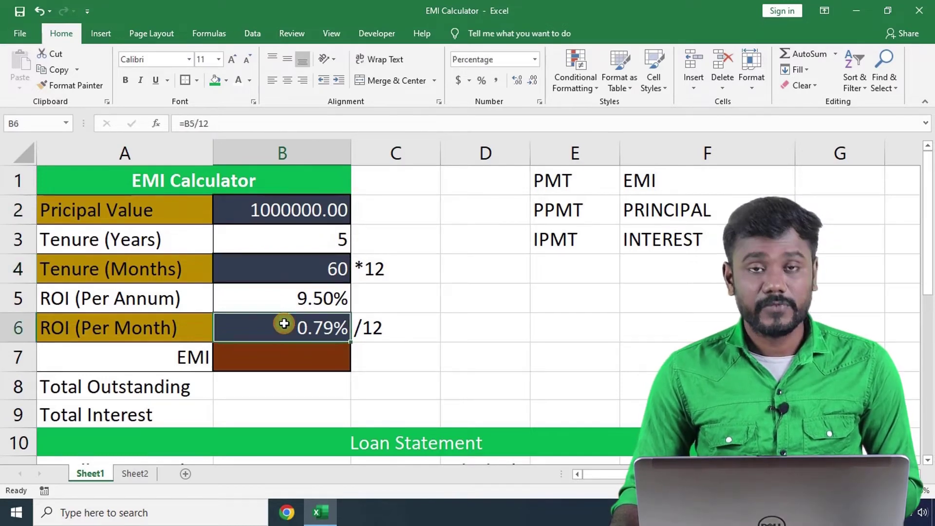
left_click(291, 363)
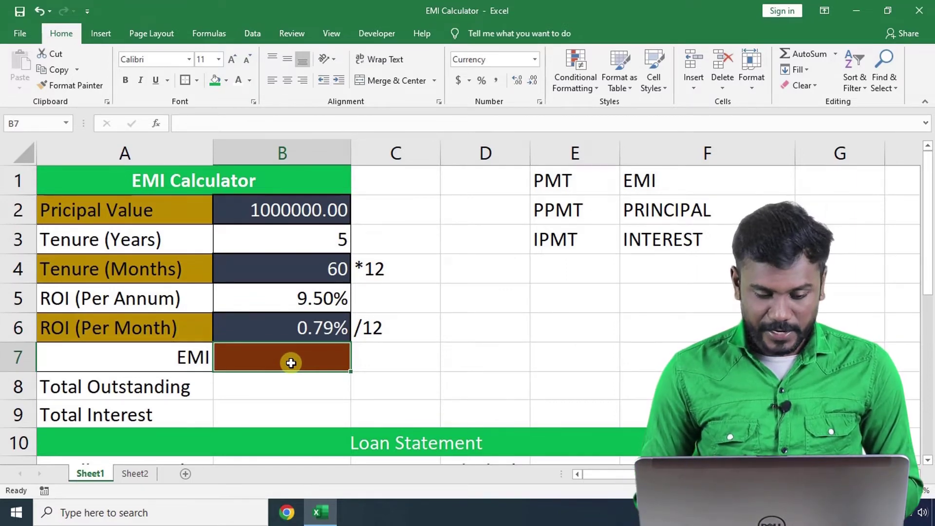
type("=-")
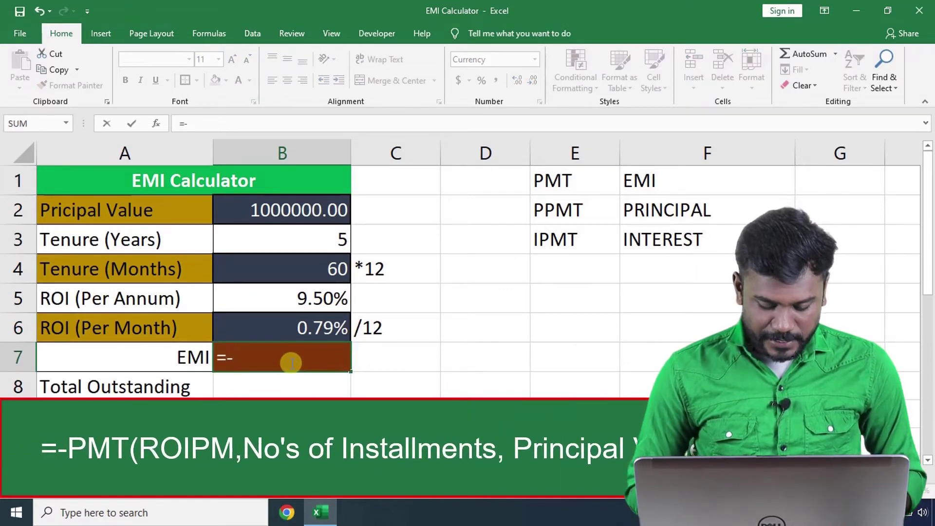
type("PMT")
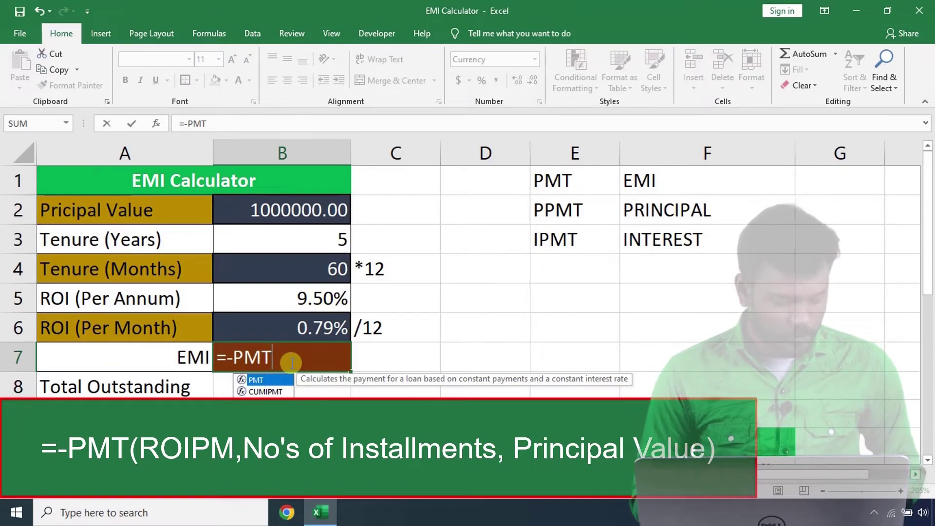
type("(")
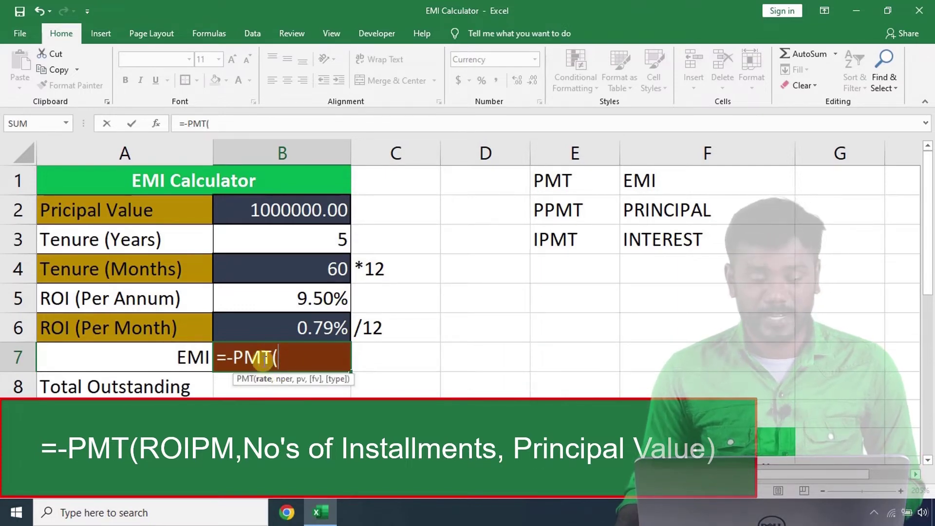
left_click(265, 327)
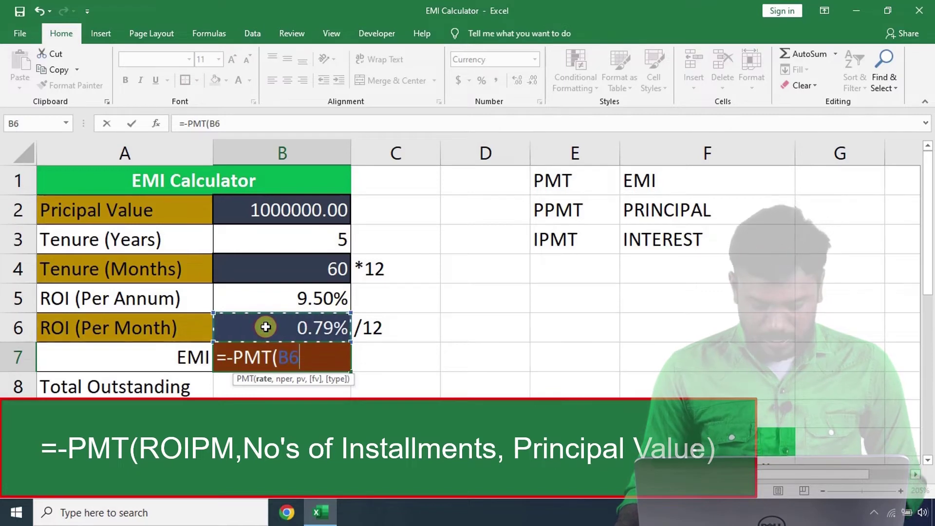
type(",")
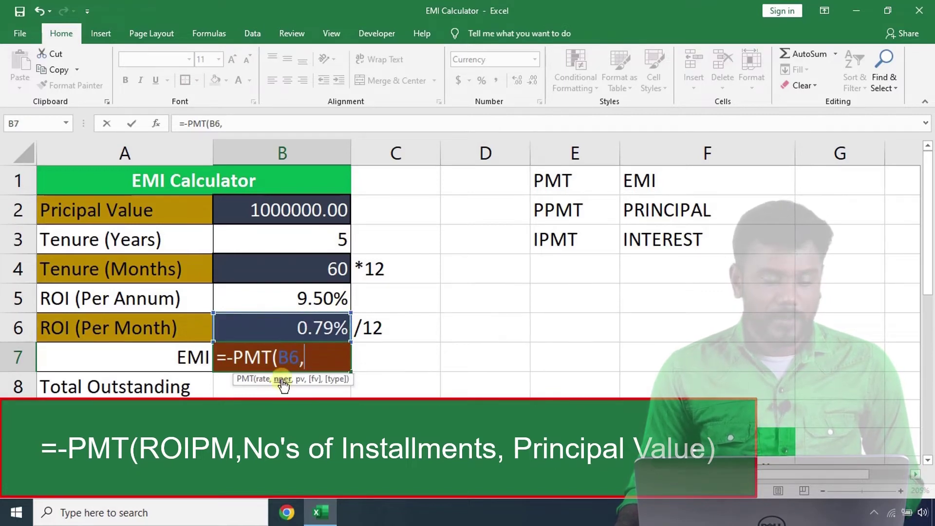
left_click(284, 272)
type(",")
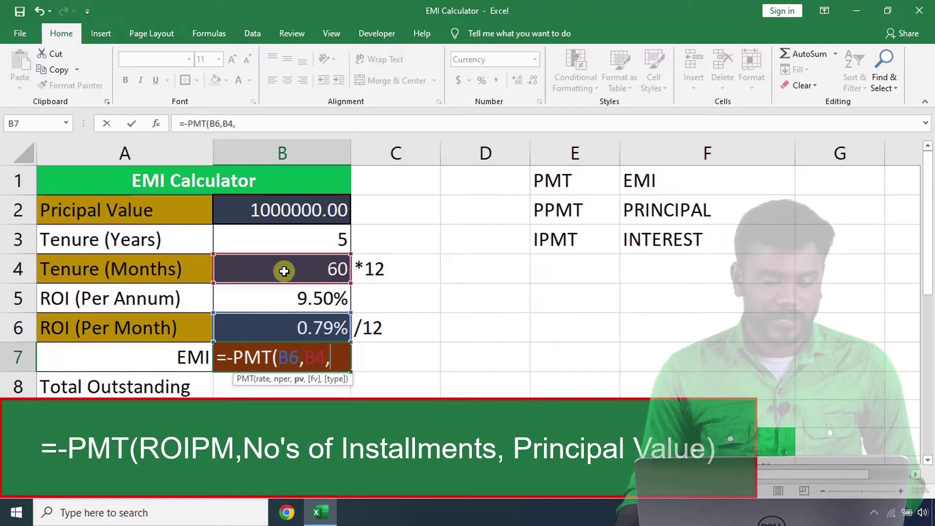
left_click(269, 210)
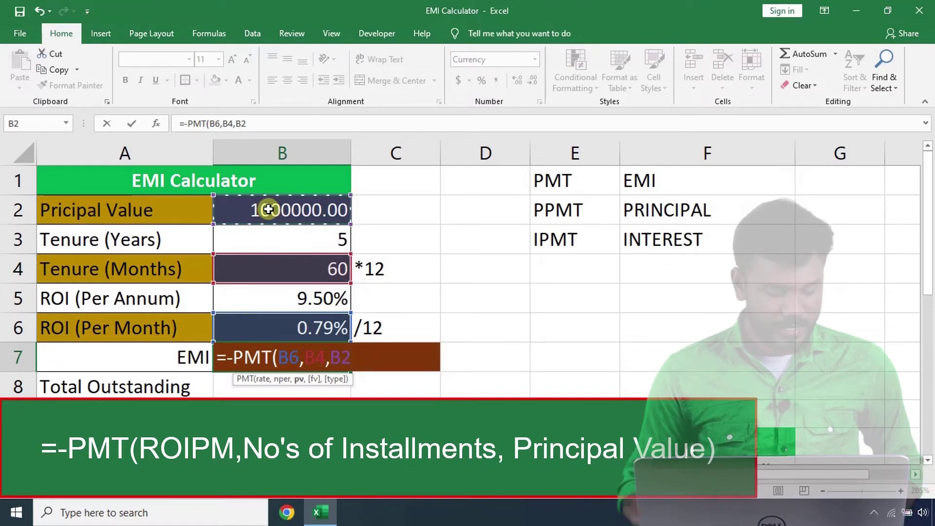
type(")")
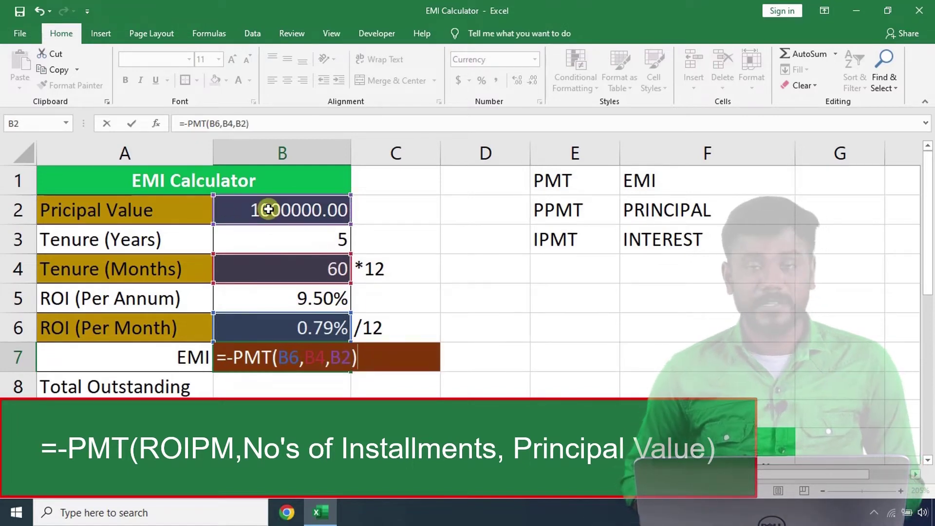
key("Tab")
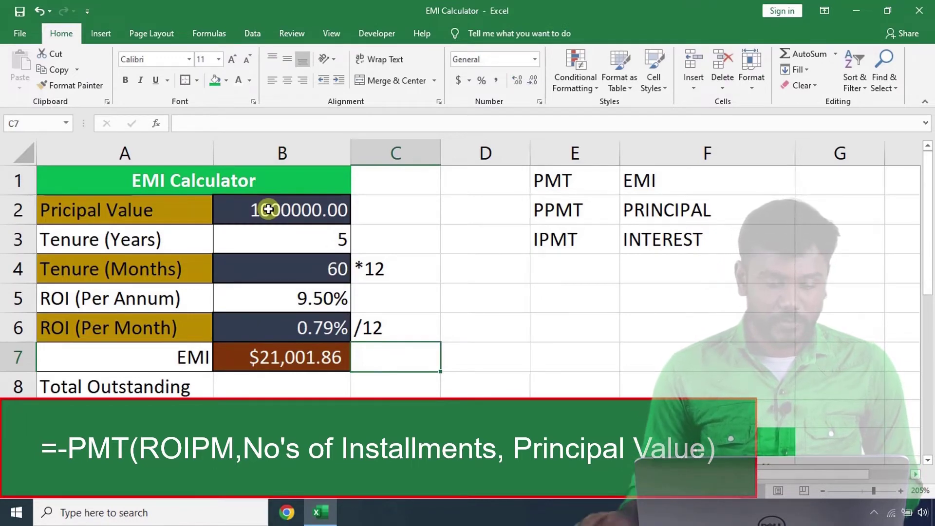
Apply Currency format with the ₹ English (India) symbol to the EMI in B7.
left_click(278, 355)
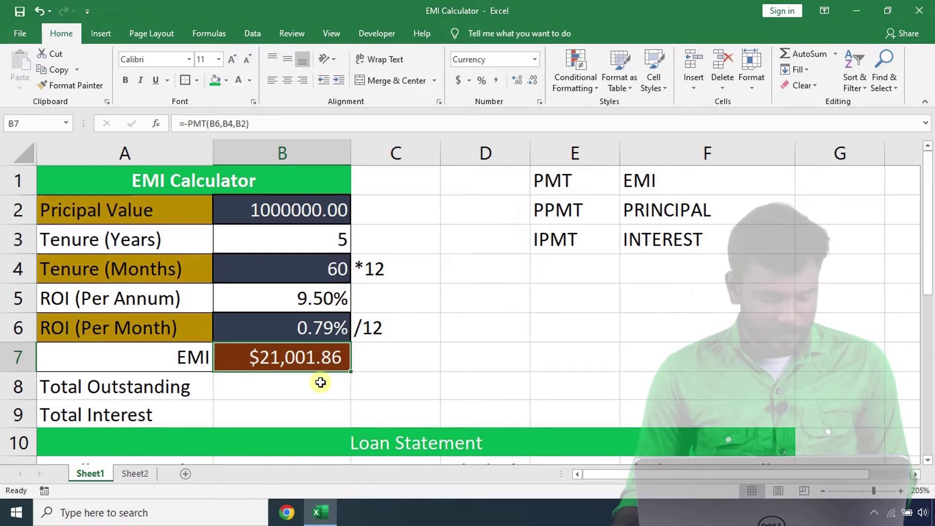
key("ctrl+1")
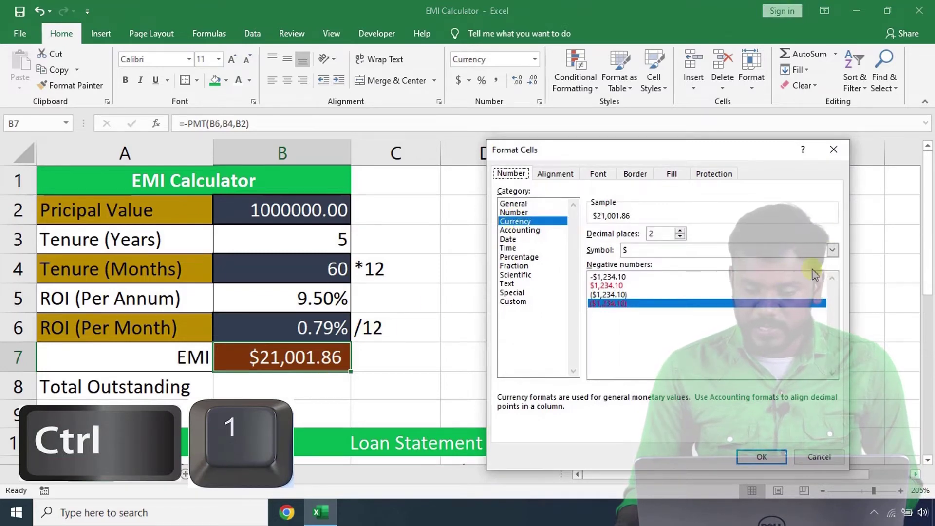
left_click(833, 250)
scroll(799, 312, "down", 5)
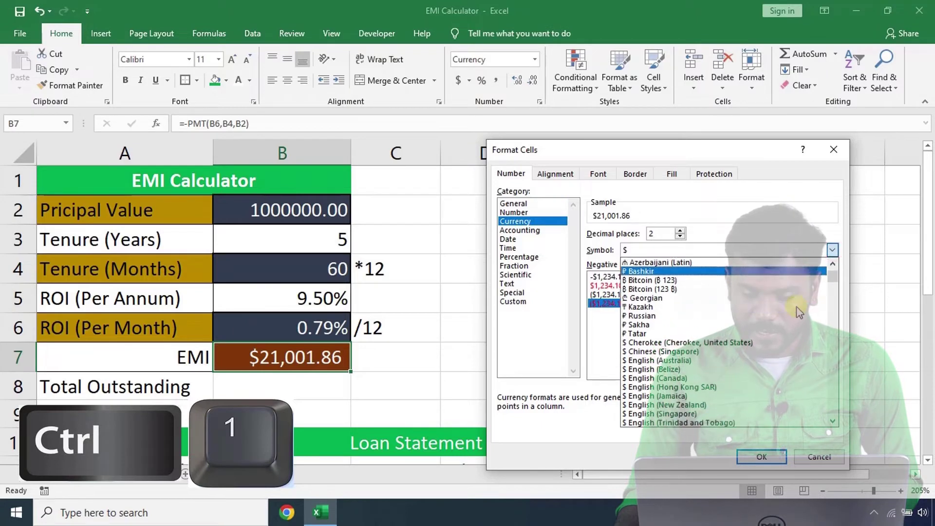
scroll(799, 312, "down", 10)
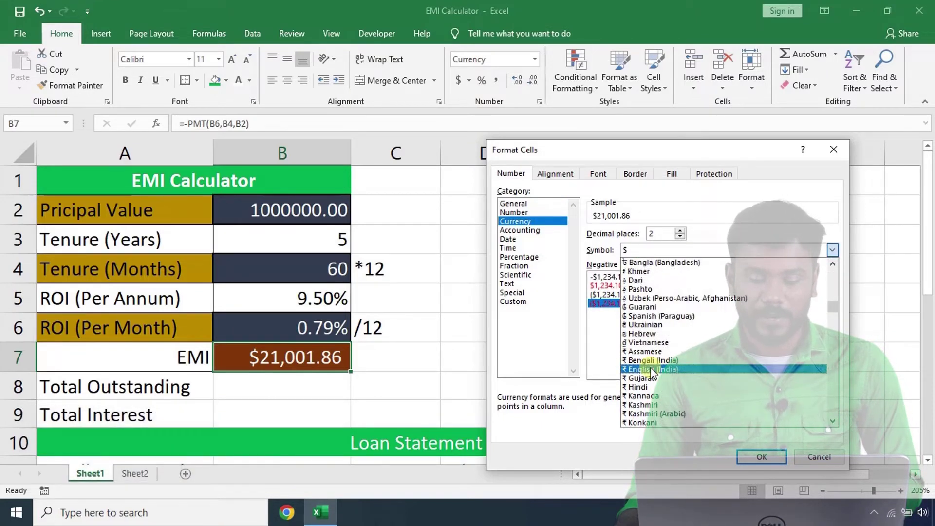
left_click(651, 369)
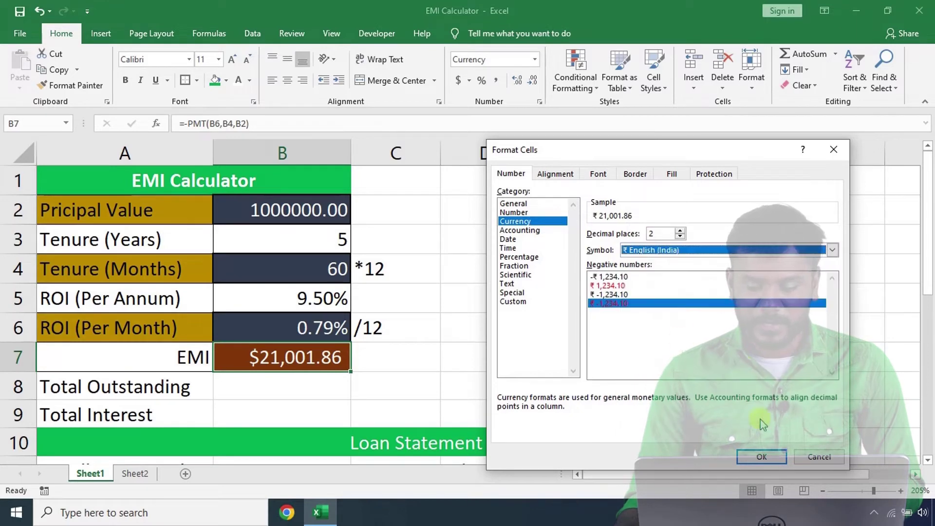
left_click(761, 458)
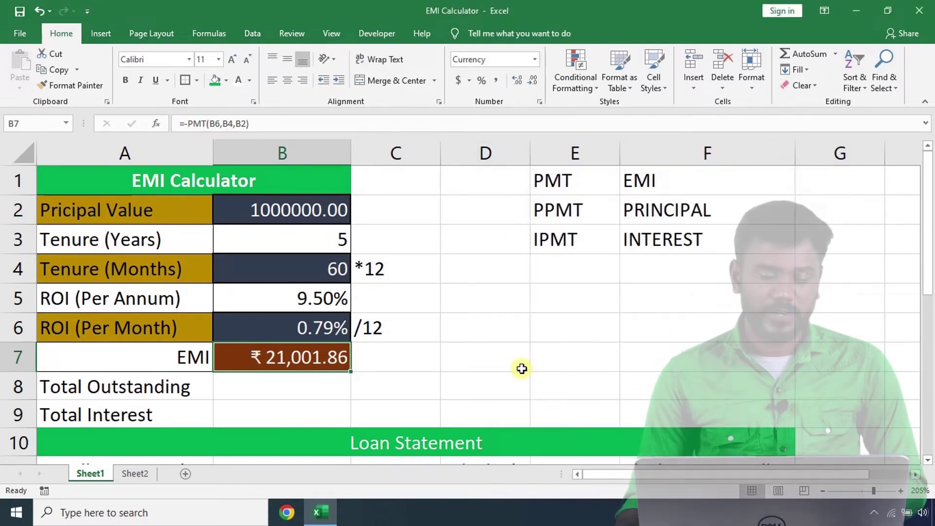
left_click(298, 210)
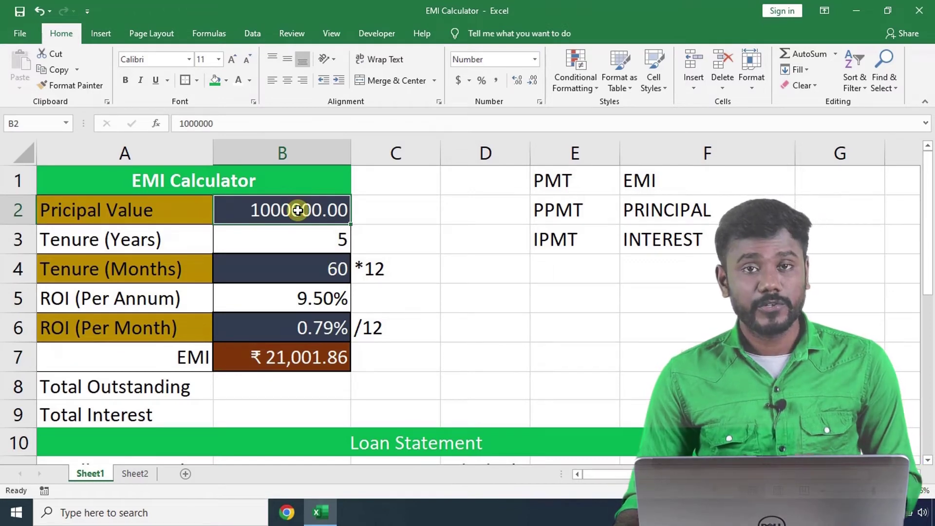
left_click(314, 268)
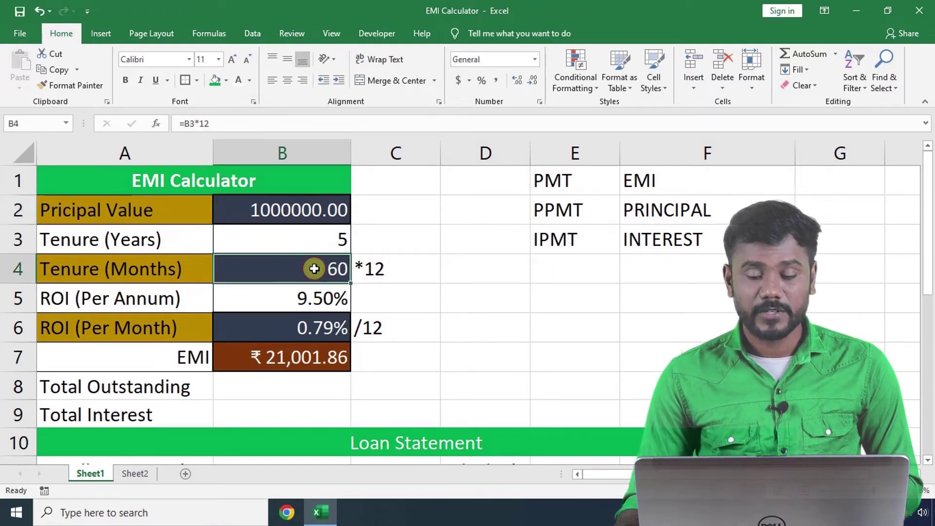
left_click(314, 243)
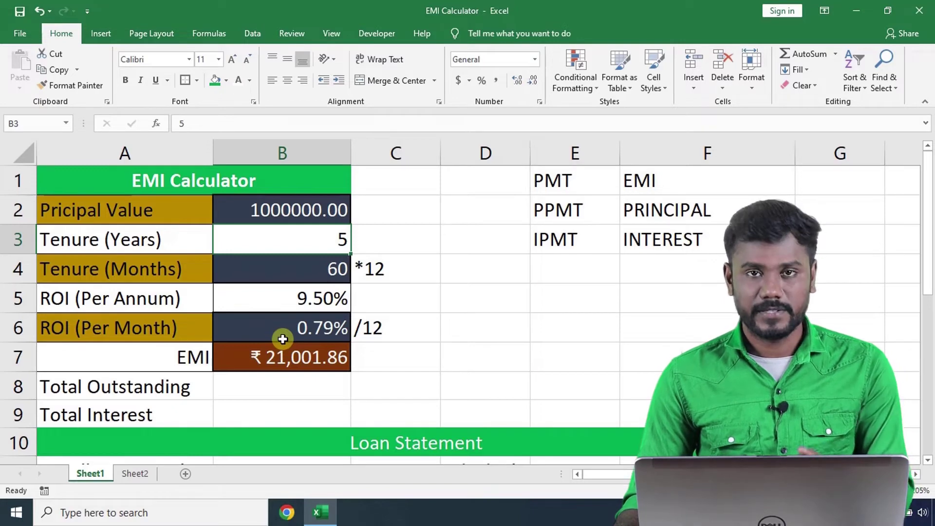
left_click(281, 357)
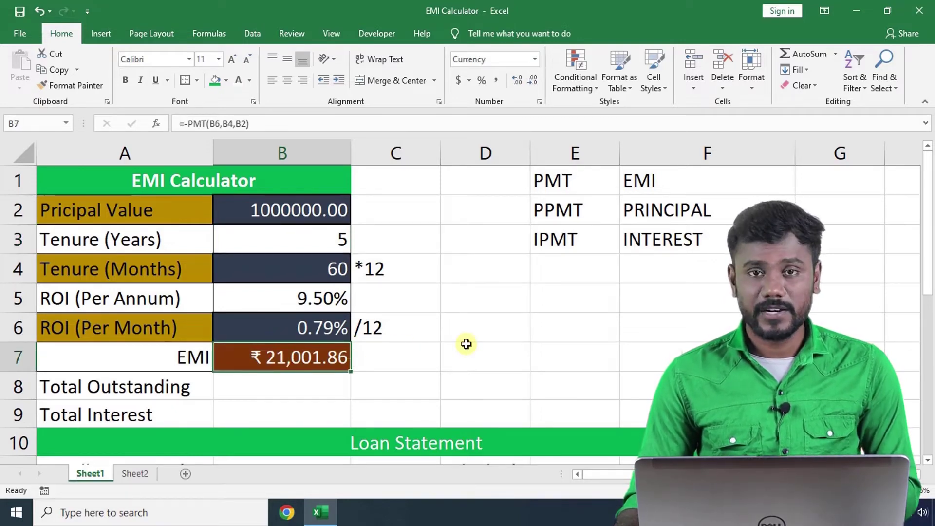
left_click(324, 386)
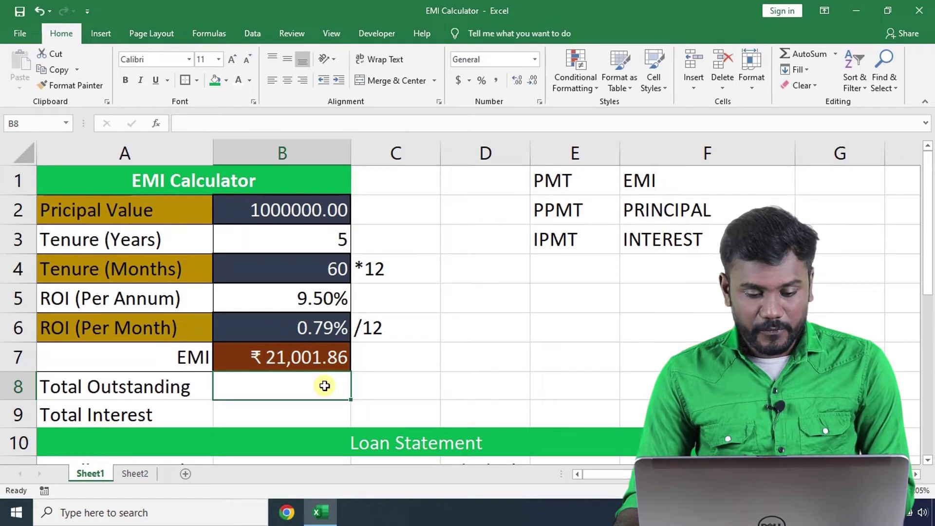
Enter =B7*B4 in B8 for Total Outstanding of ₹ 1,260,111.68.
type("=")
left_click(306, 357)
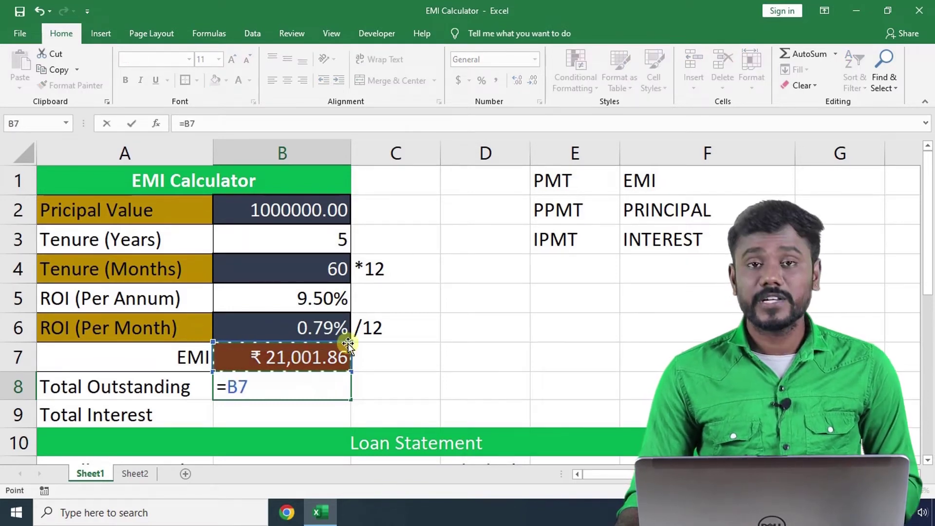
type("*")
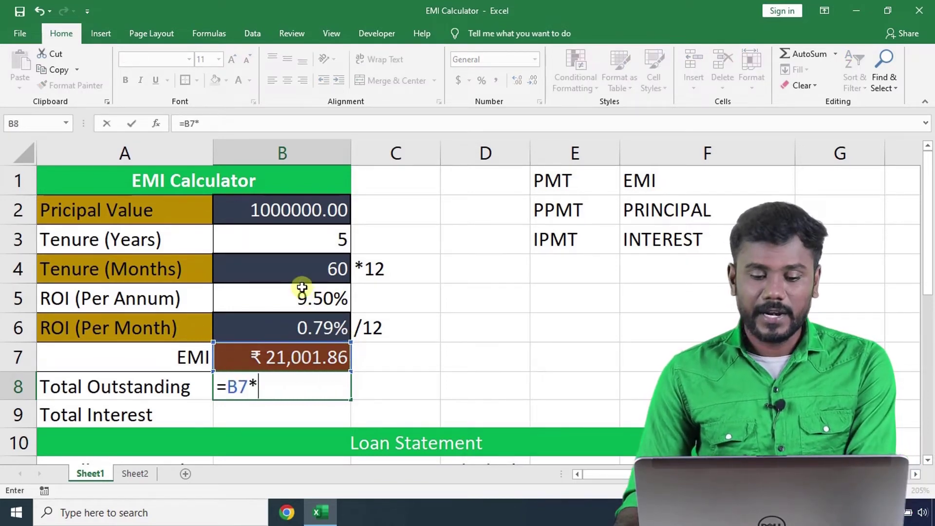
left_click(299, 271)
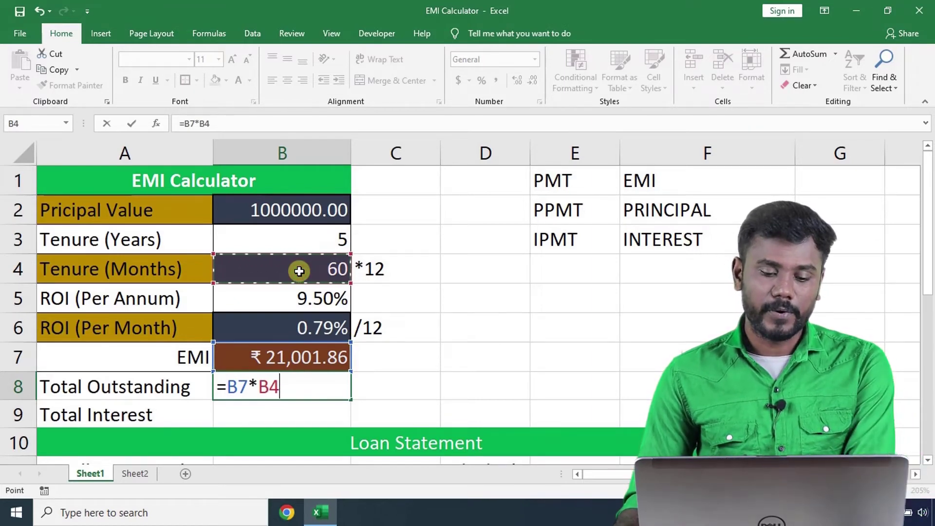
key("Tab")
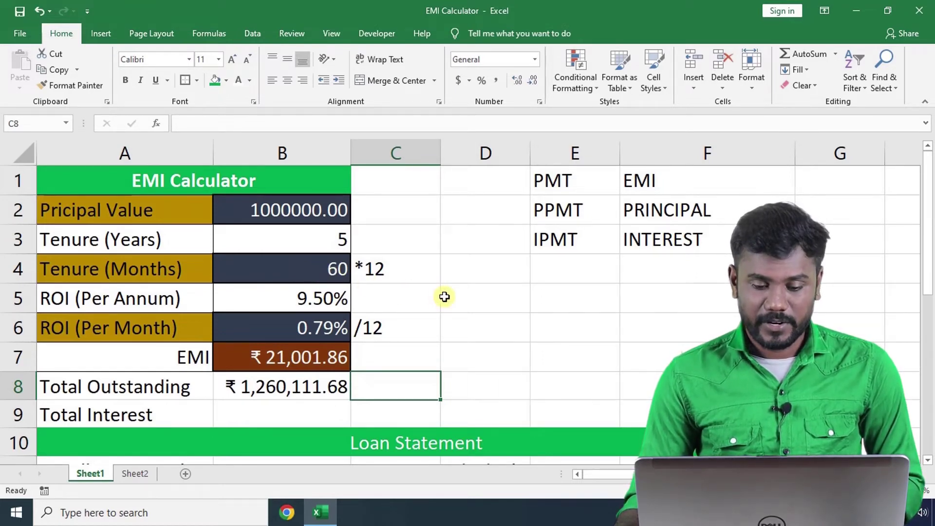
Review the formulas in B2, B7, B4 and B8, then select B9.
left_click(283, 208)
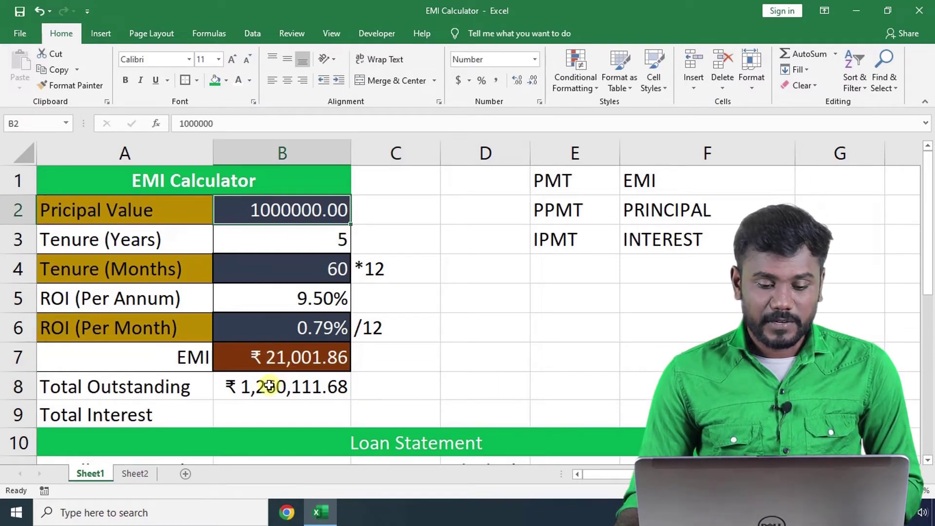
left_click(259, 356)
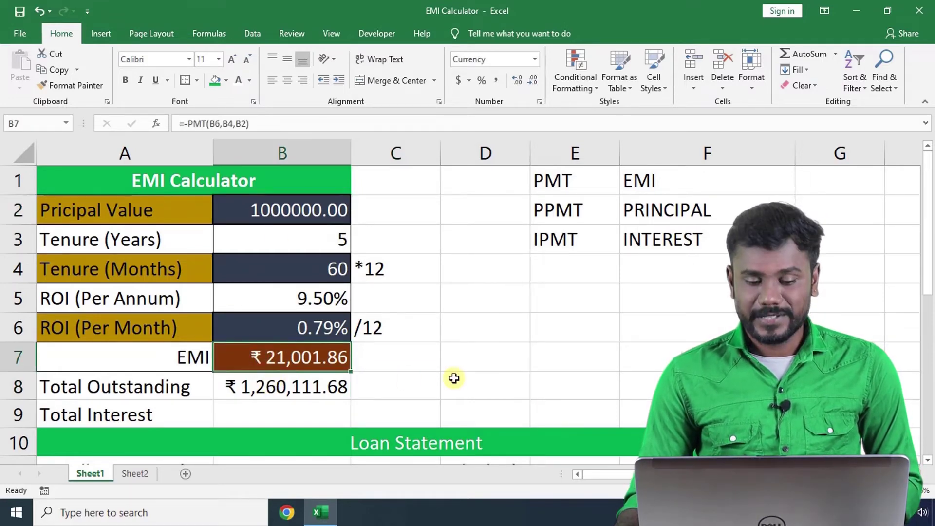
left_click(342, 272)
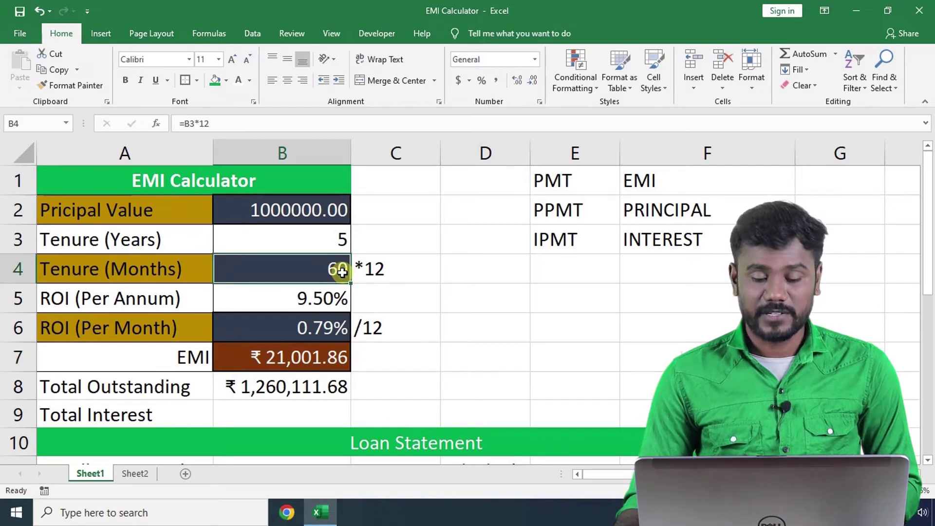
left_click(275, 388)
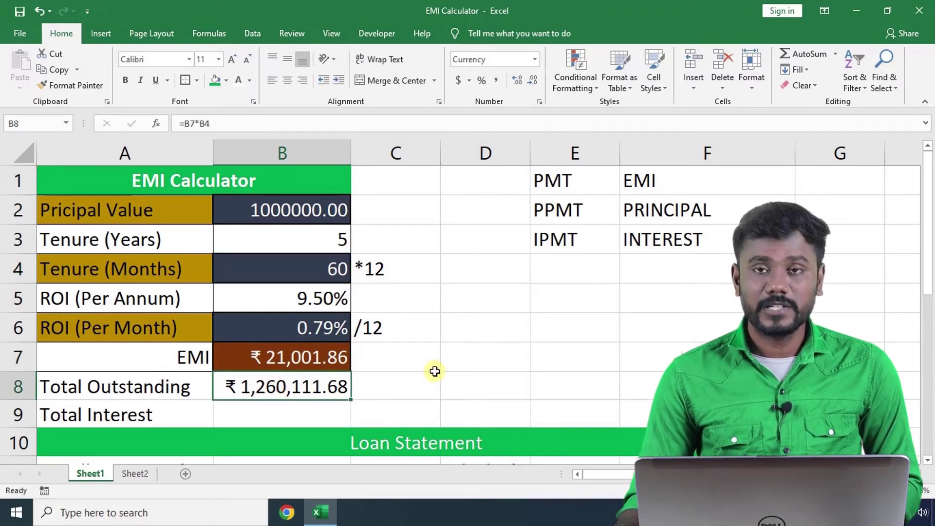
left_click(299, 413)
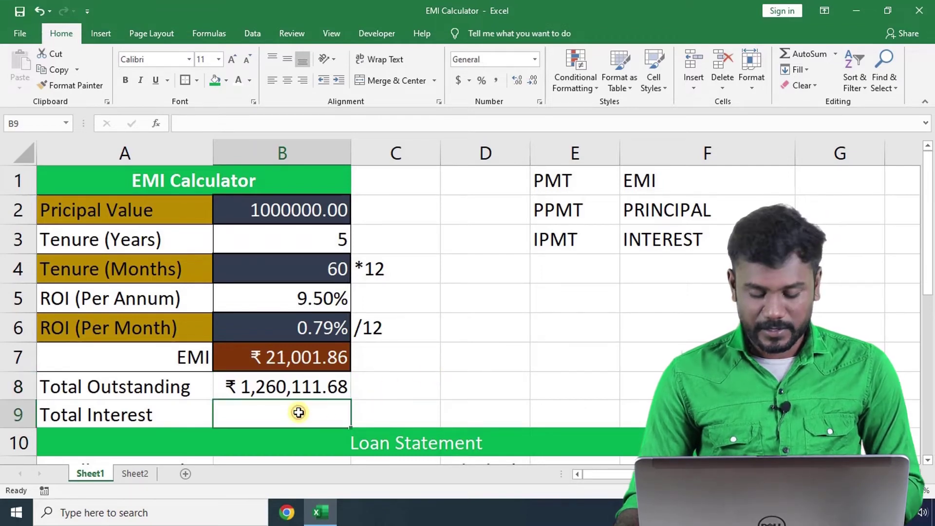
Enter =B8-B2 in B9 for Total Interest of ₹ 260,111.68.
type("=")
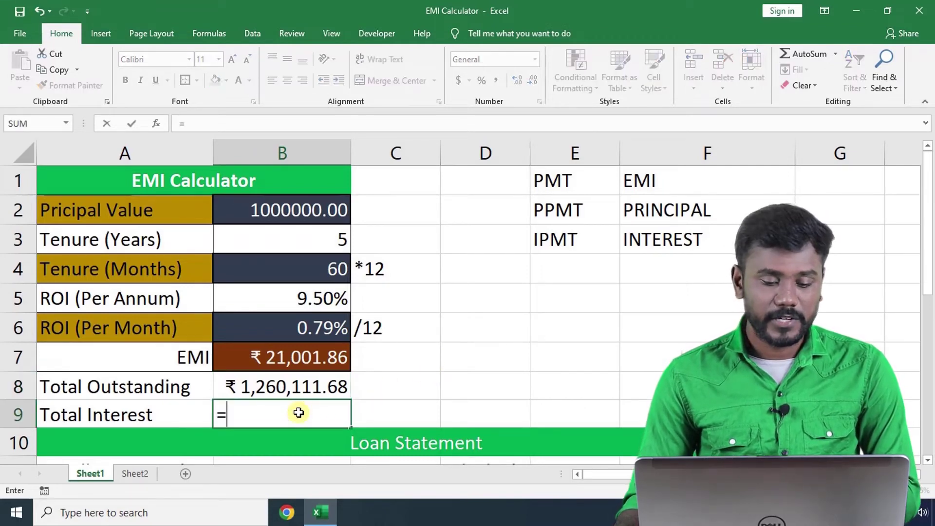
left_click(270, 218)
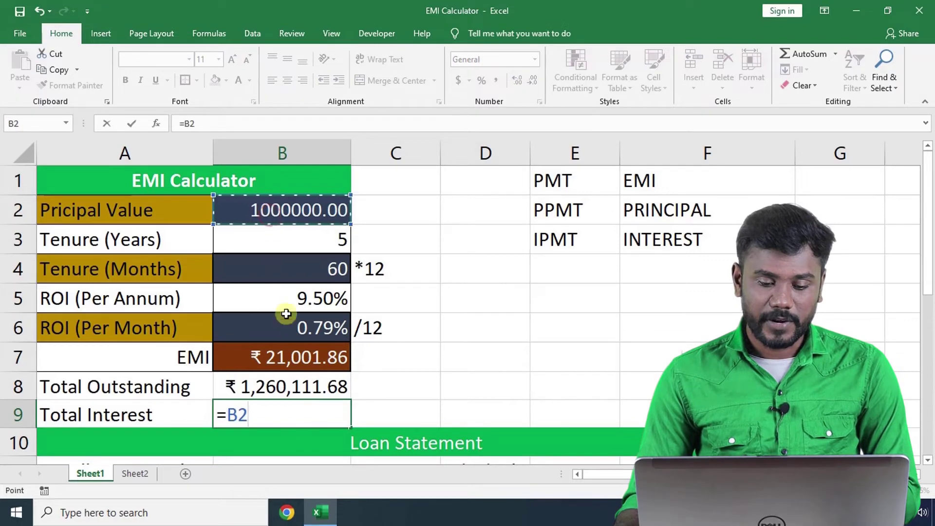
left_click(268, 383)
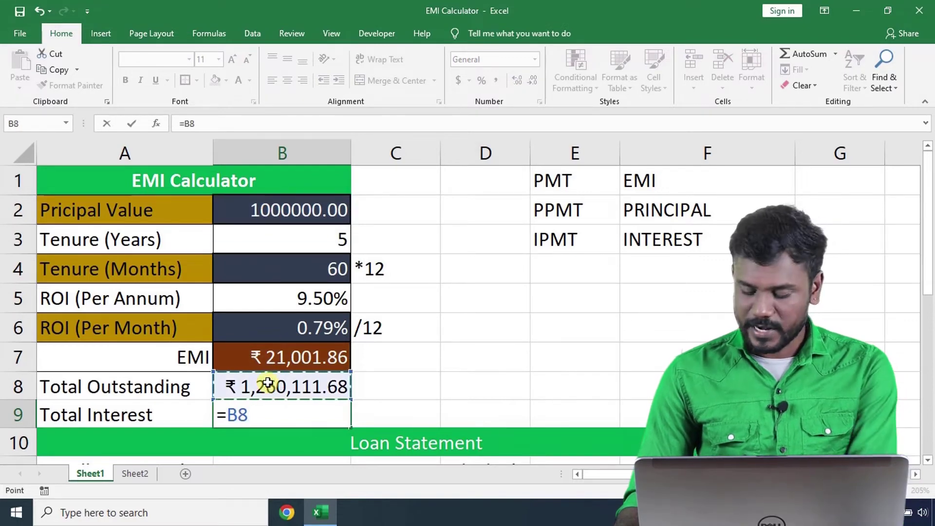
type("-")
left_click(288, 209)
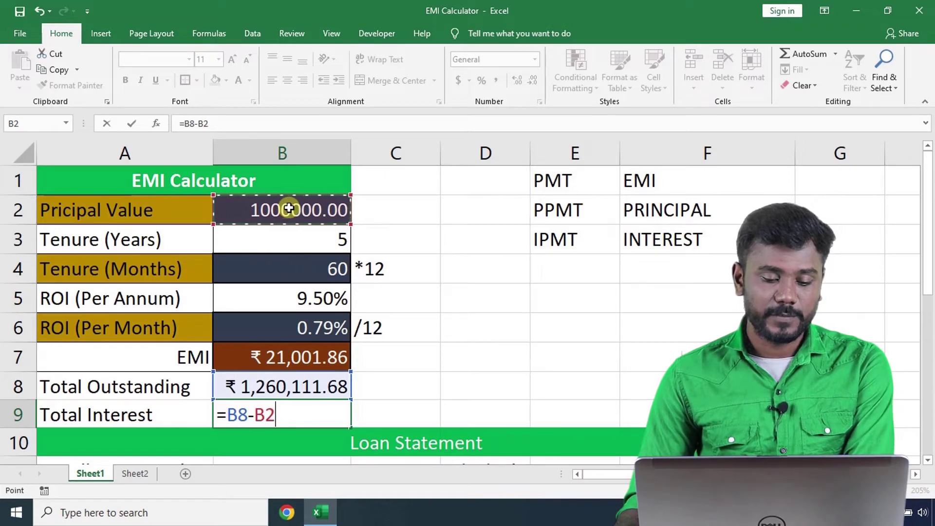
key("Tab")
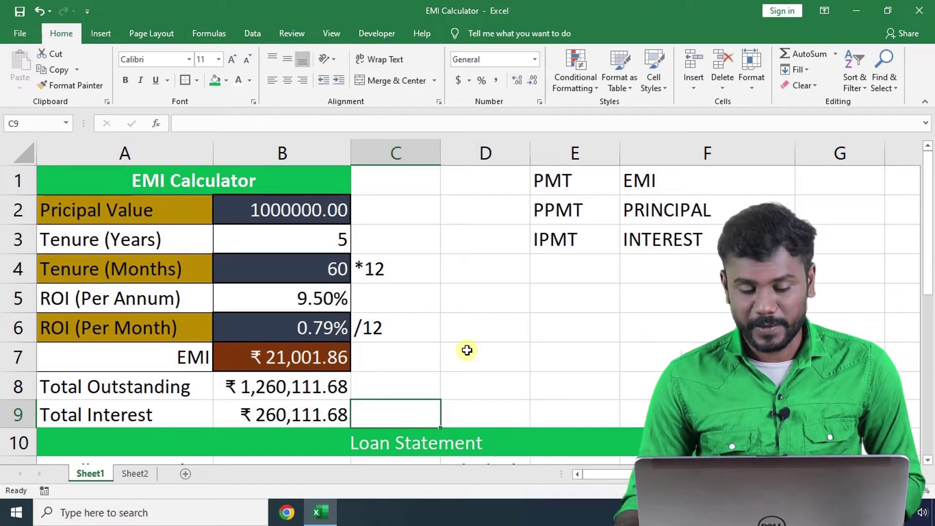
Try more and fewer decimals on the totals in B8:B9, keeping two decimals.
left_click_drag(313, 387, 308, 411)
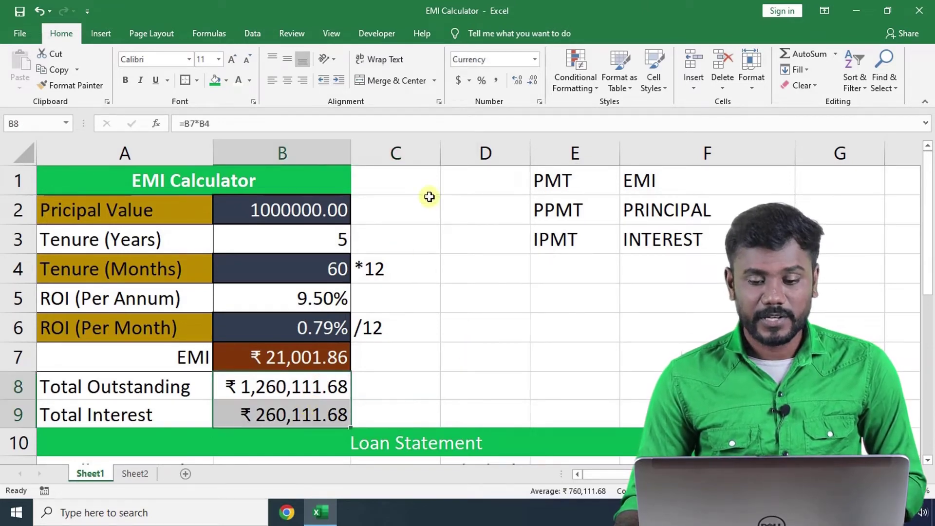
left_click(516, 81)
left_click(516, 81)
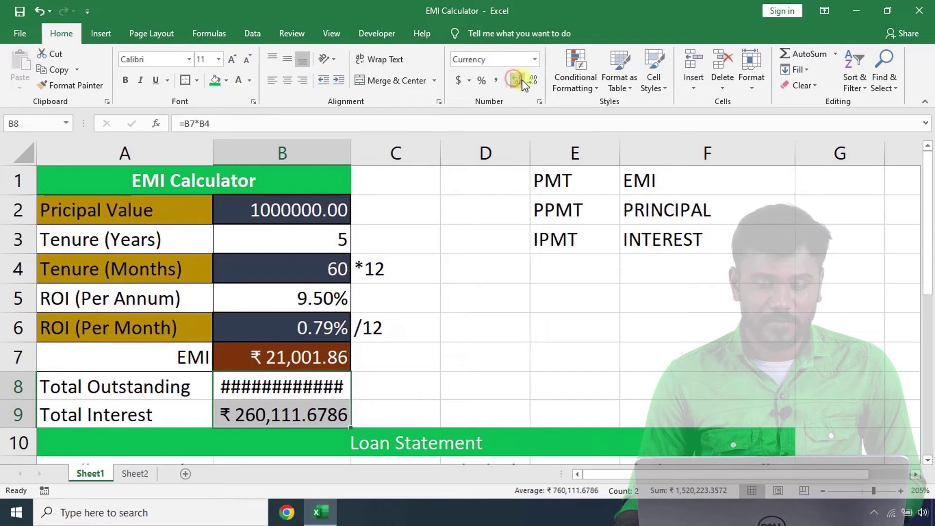
left_click(533, 81)
left_click(533, 81)
left_click(395, 357)
Set the ribbon to Auto-hide so the worksheet fills more of the window.
scroll(445, 263, "down", 2)
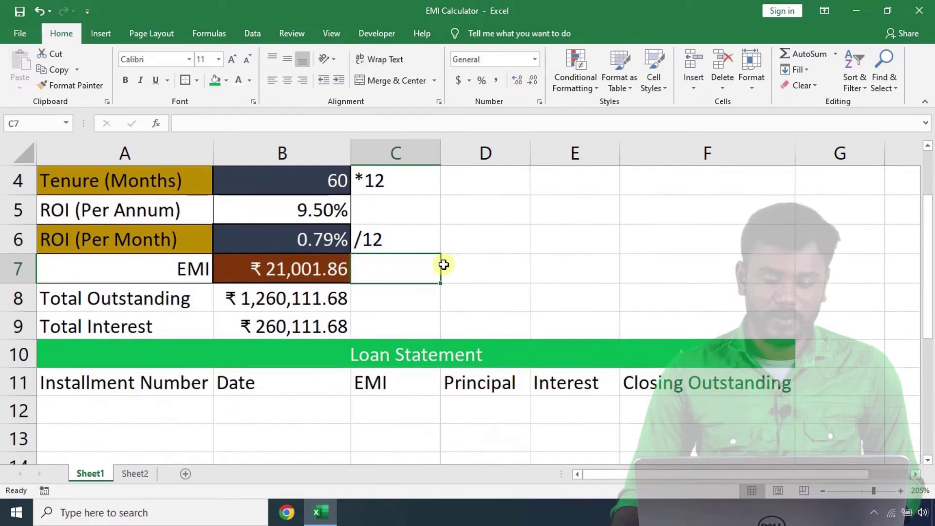
scroll(412, 278, "up", 2)
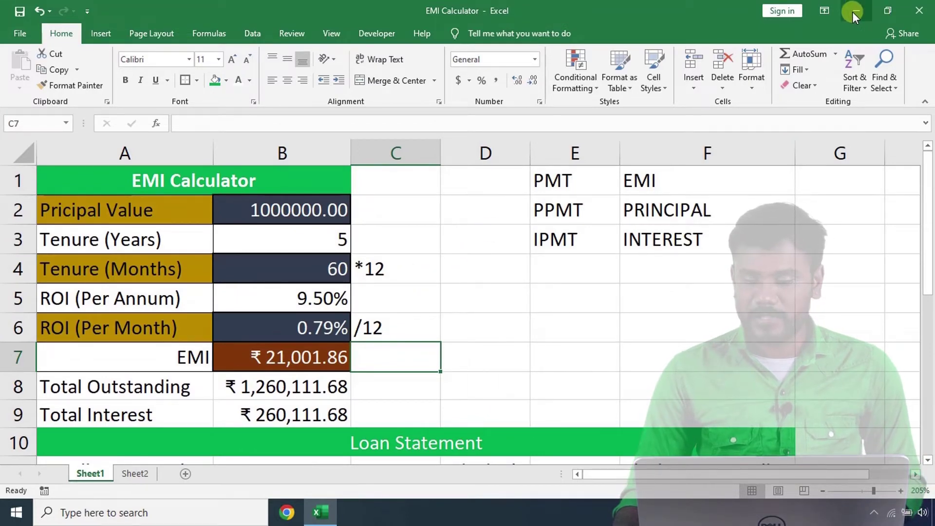
left_click(825, 11)
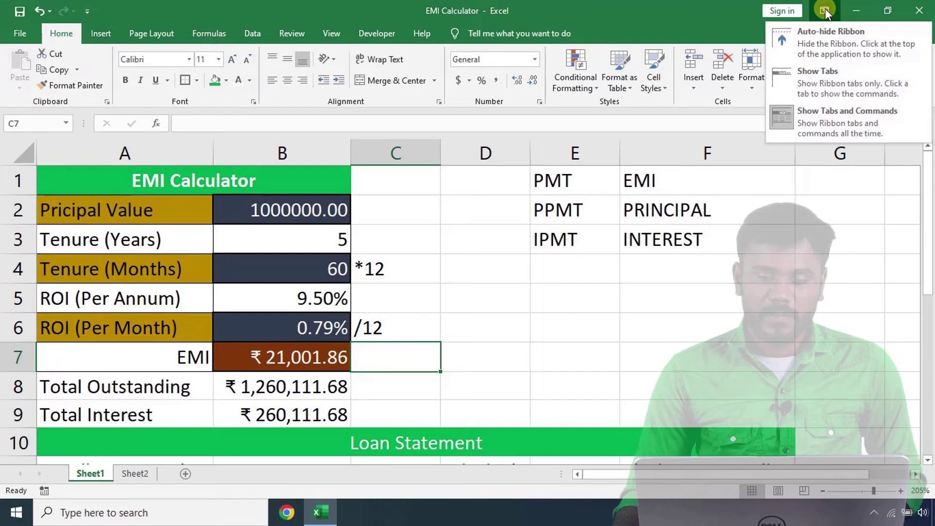
left_click(817, 43)
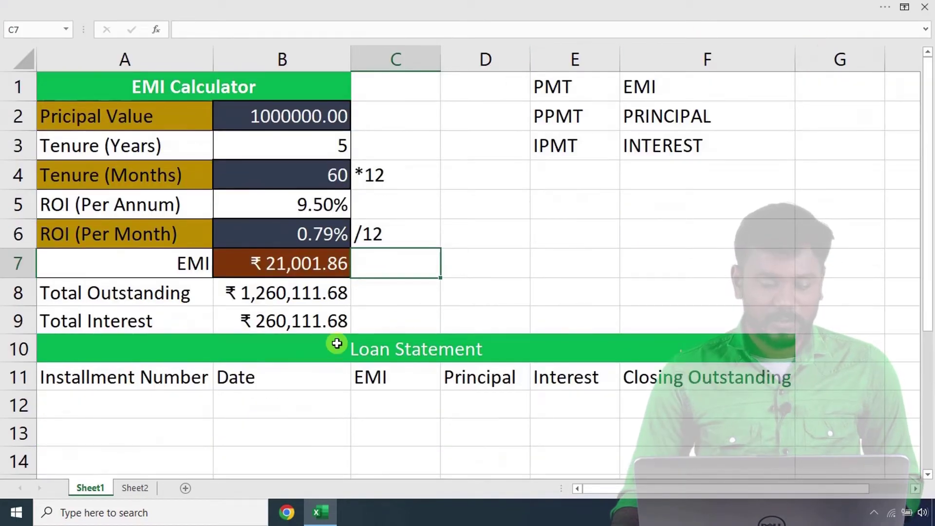
scroll(327, 319, "down", 1)
scroll(319, 301, "down", 1)
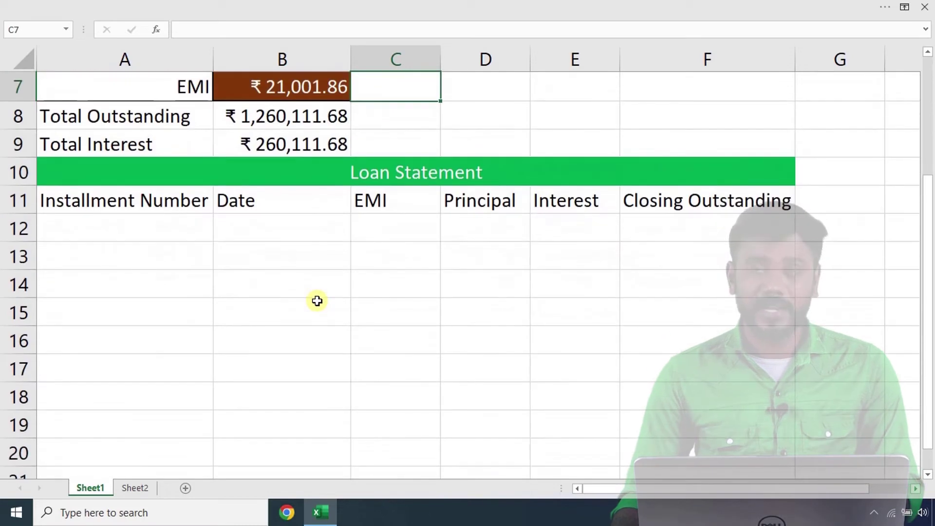
scroll(307, 292, "up", 1)
left_click(122, 321)
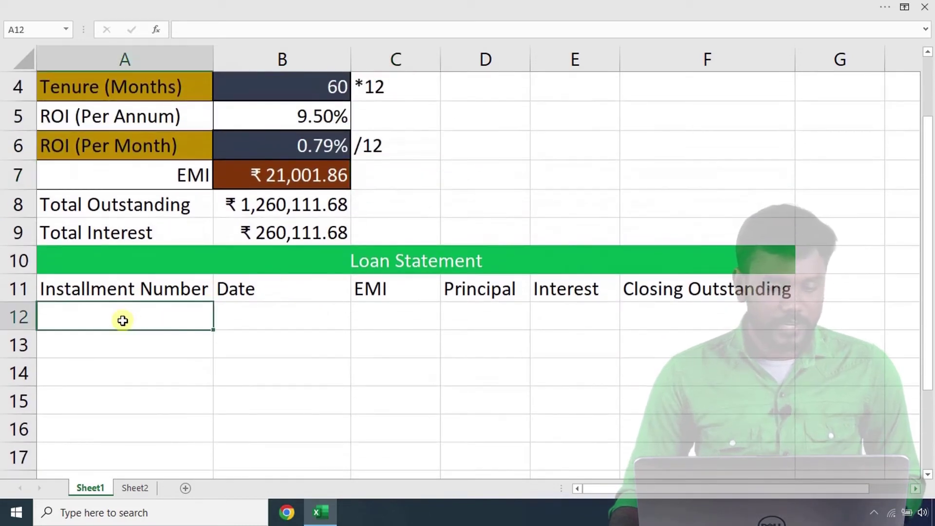
scroll(248, 286, "up", 1)
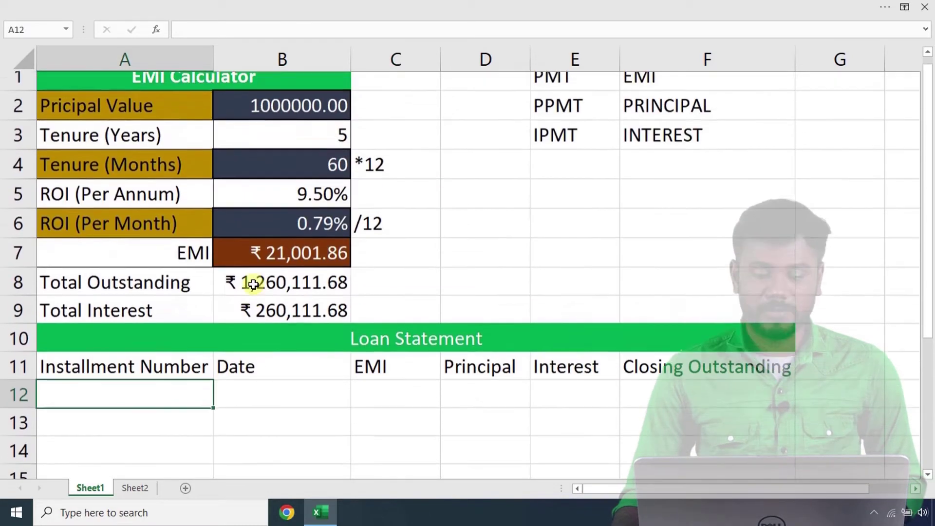
left_click(293, 177)
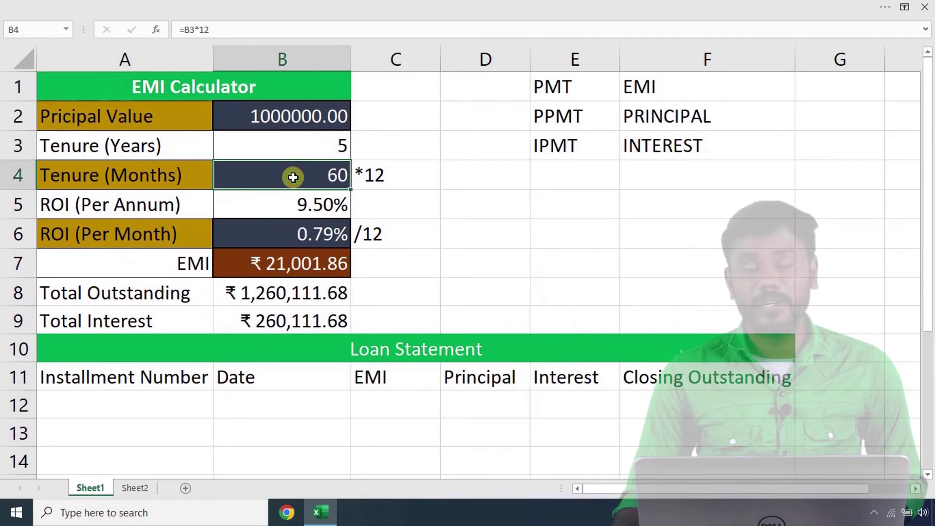
scroll(297, 204, "down", 1)
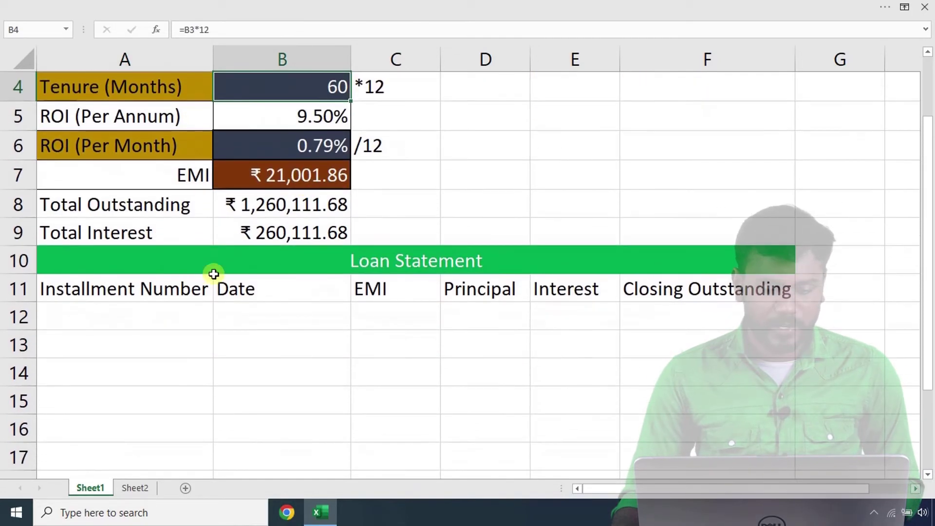
left_click(152, 313)
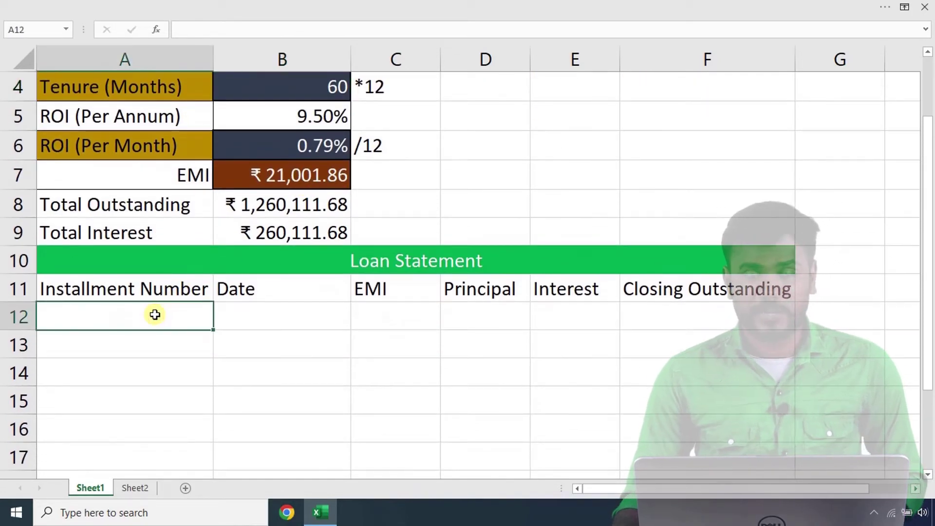
Enter 1 as the first installment number in A12.
type("1")
key("Tab")
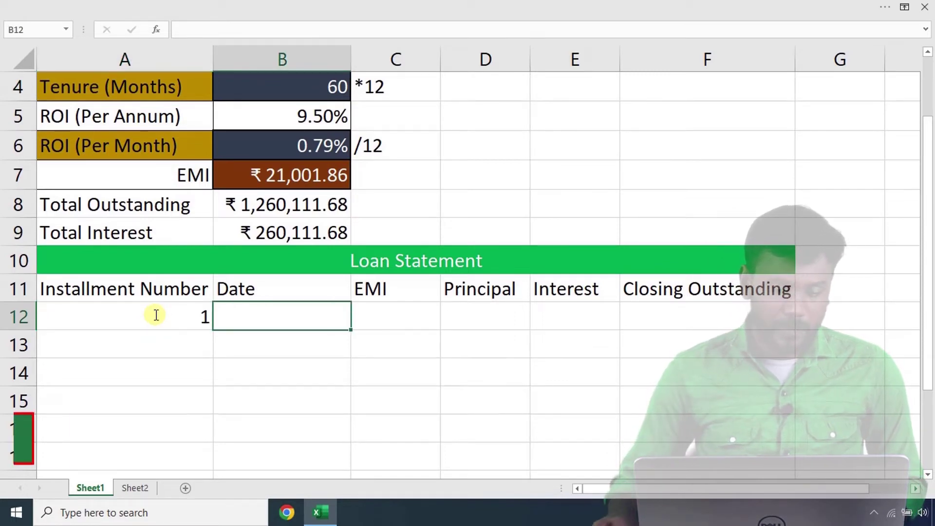
left_click(155, 315)
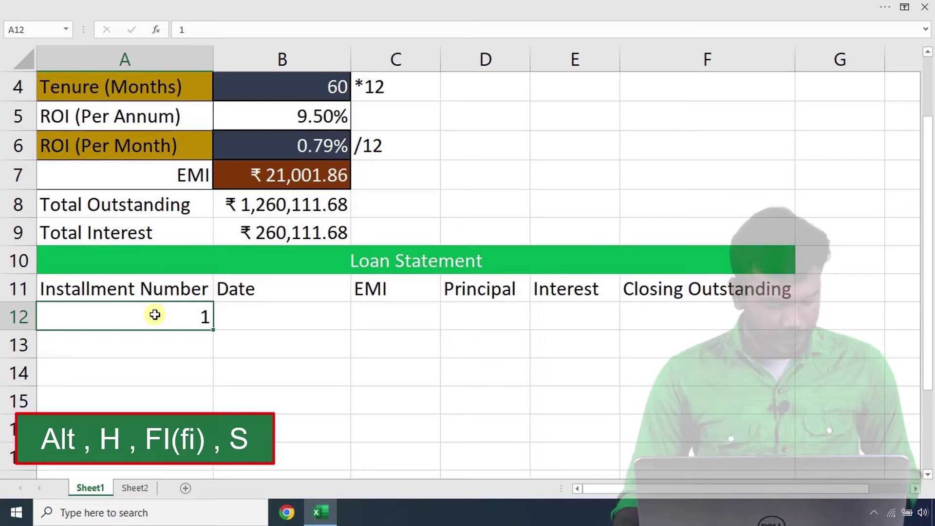
Open Home > Fill > Series with Alt shortcuts, then cancel without filling.
key("alt")
key("h")
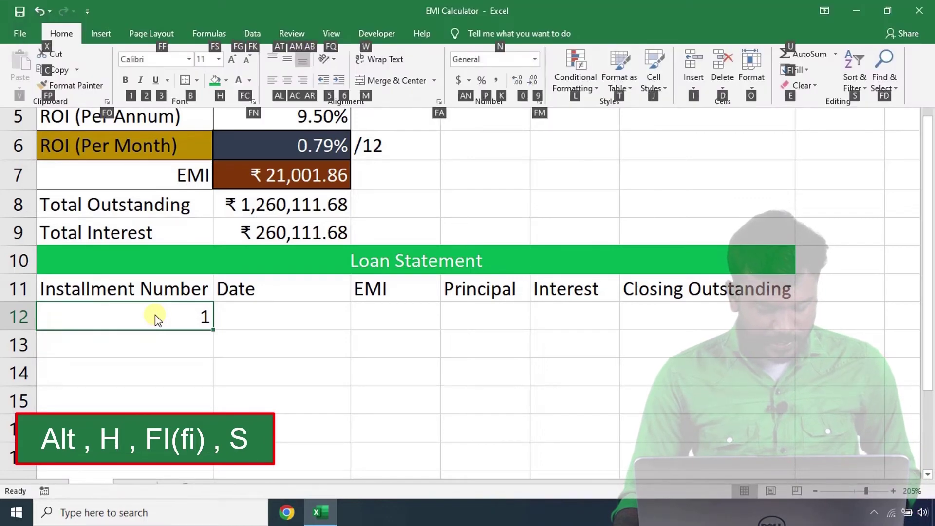
key("f")
key("i")
key("s")
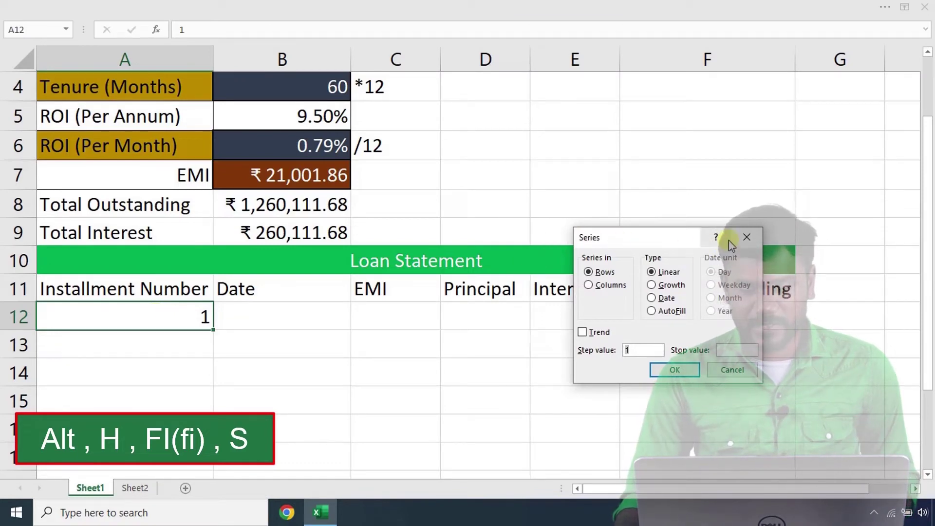
left_click(746, 237)
Set the ribbon to Show Tabs and Commands, then reopen Fill > Series from A12 and cancel.
left_click(903, 8)
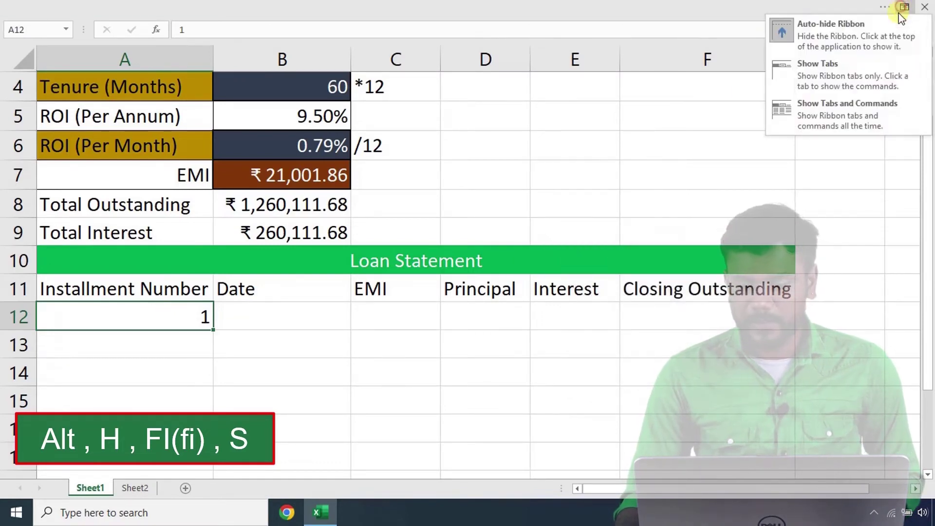
left_click(835, 112)
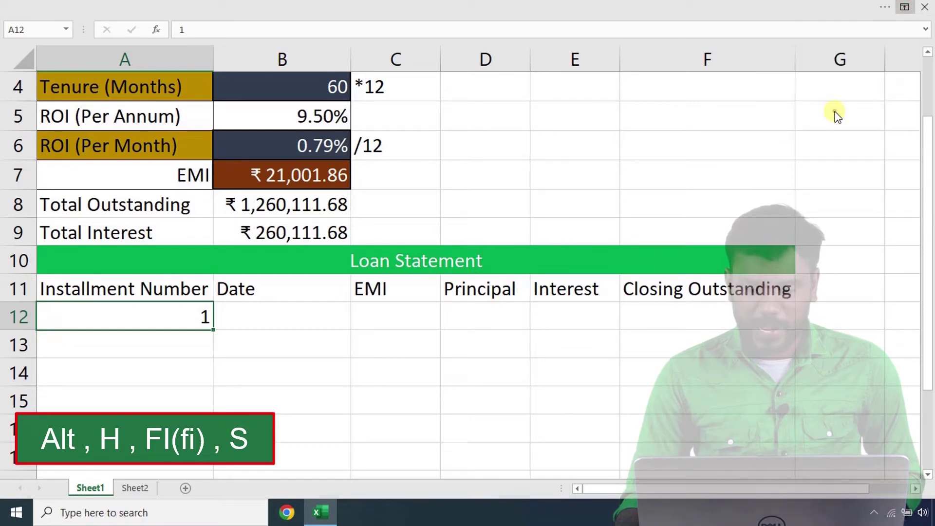
left_click(225, 408)
left_click(147, 409)
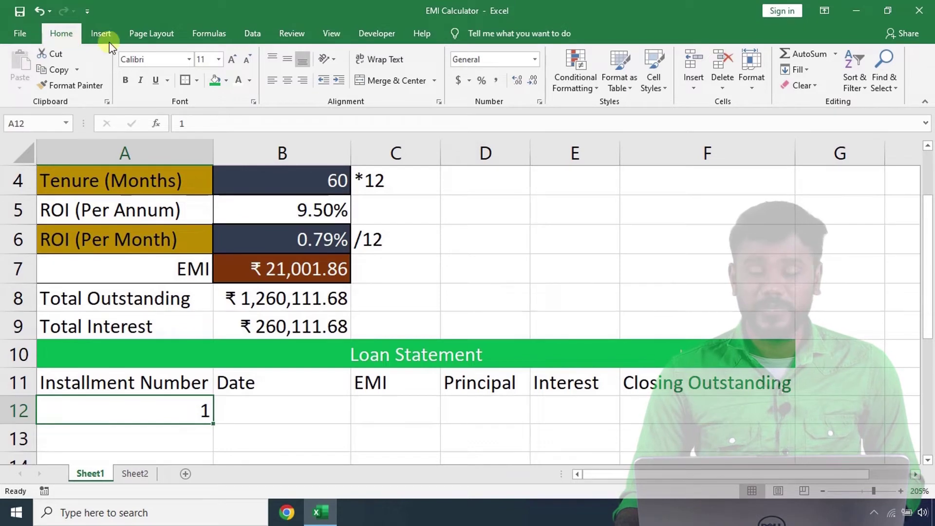
left_click(805, 72)
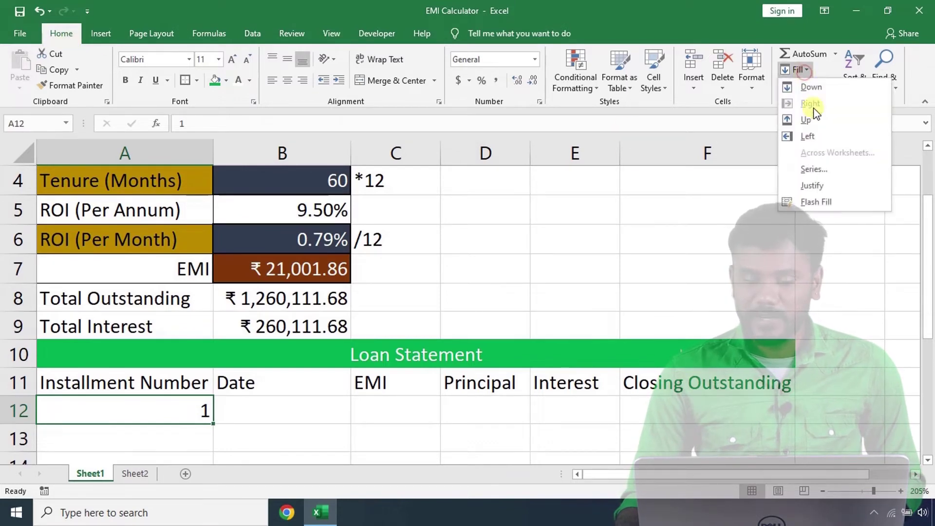
left_click(827, 175)
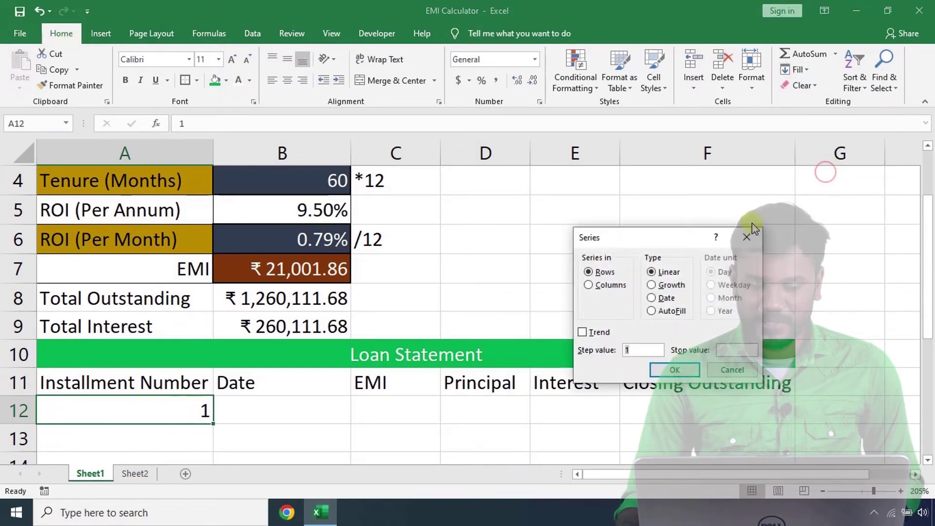
left_click(747, 242)
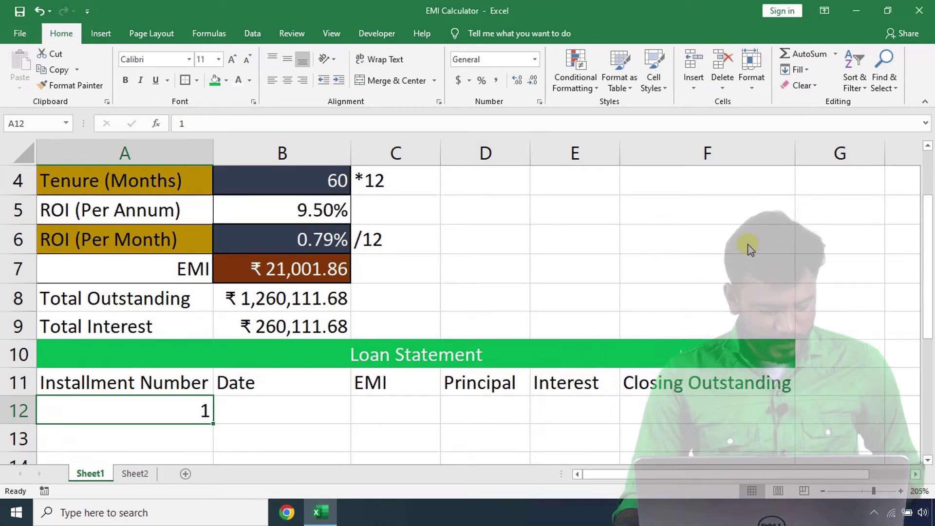
Fill A12 downward as a linear column series with step 1, stopping at 60.
key("alt")
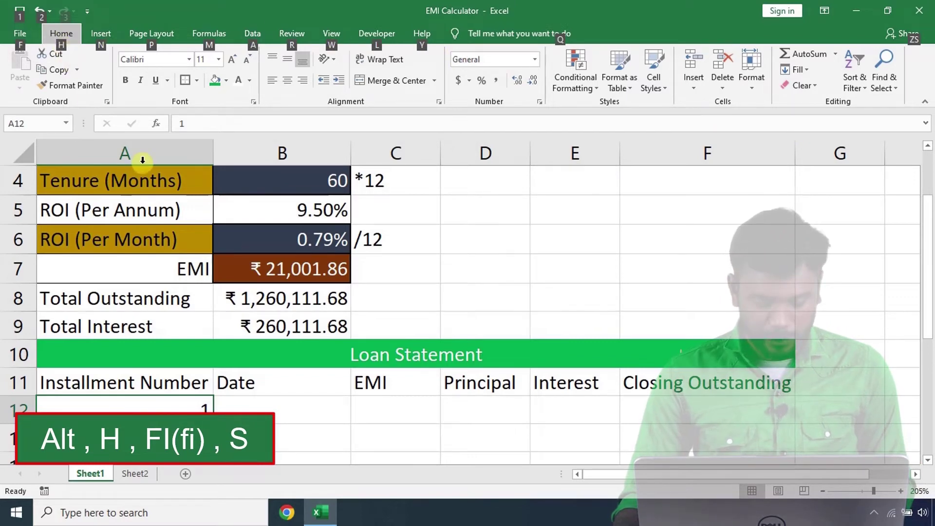
key("h")
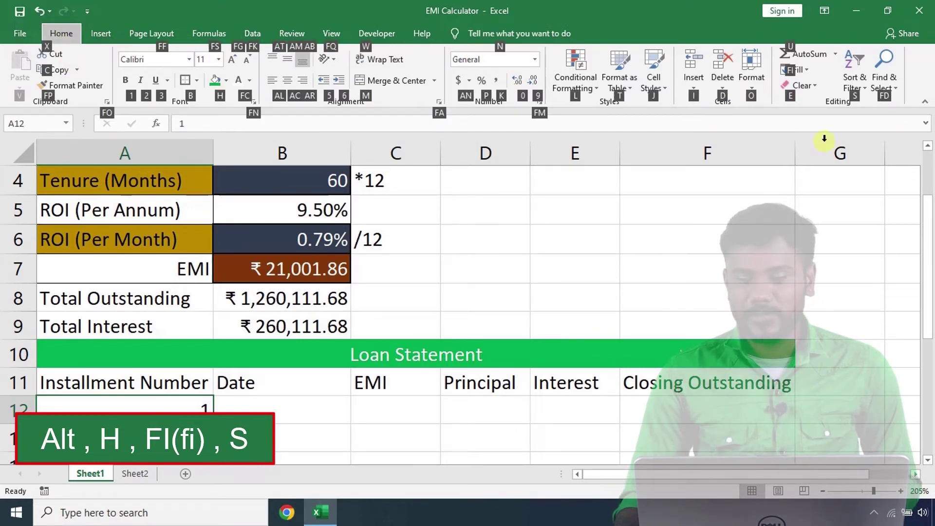
key("f")
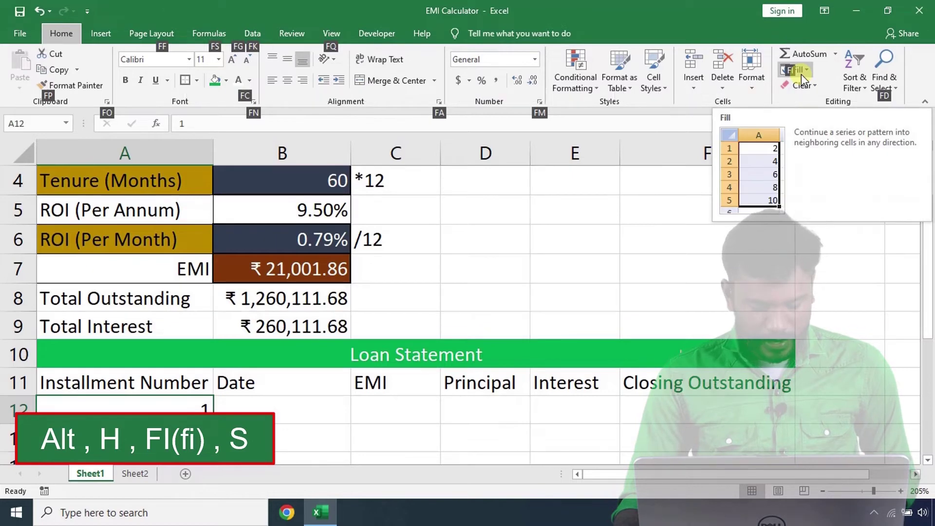
key("i")
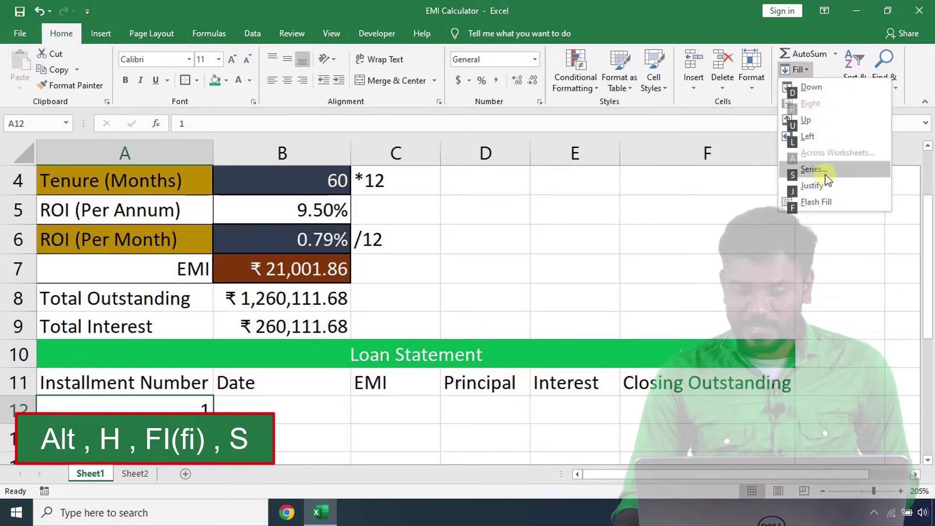
key("s")
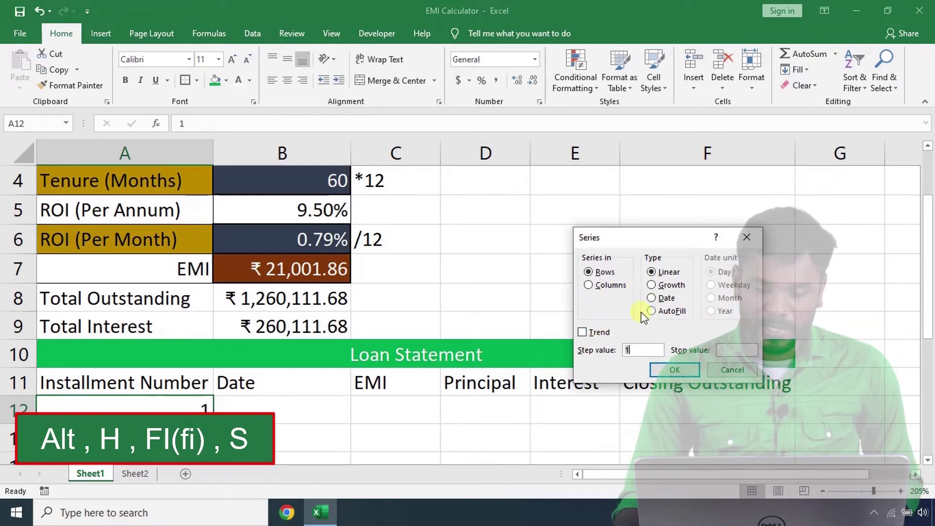
left_click(608, 287)
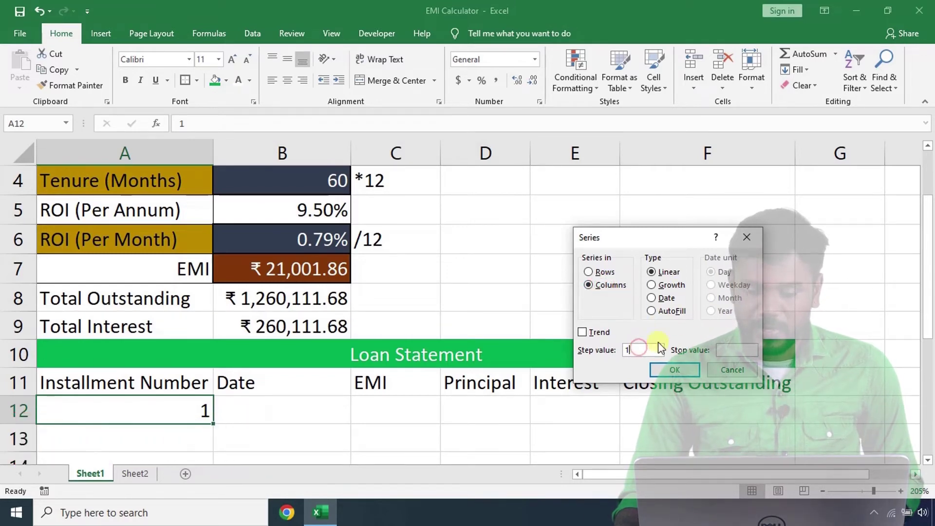
left_click(737, 350)
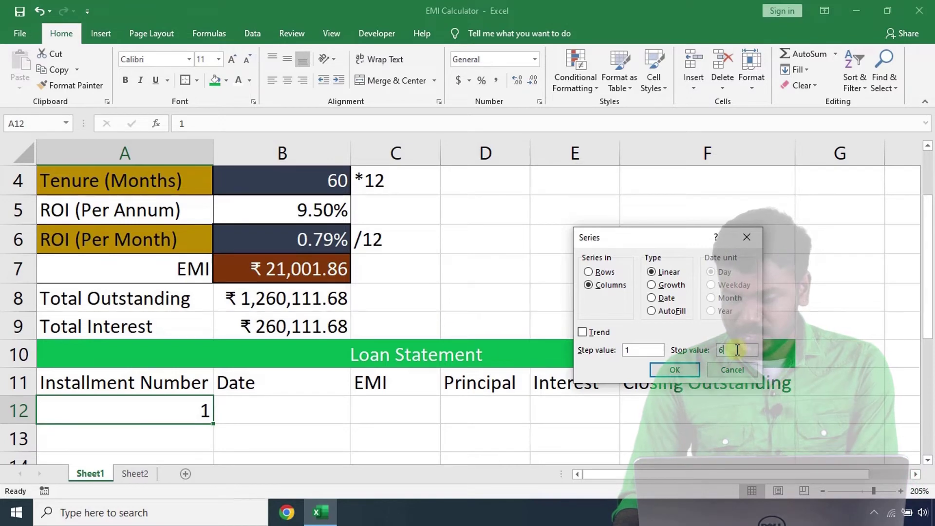
type("60")
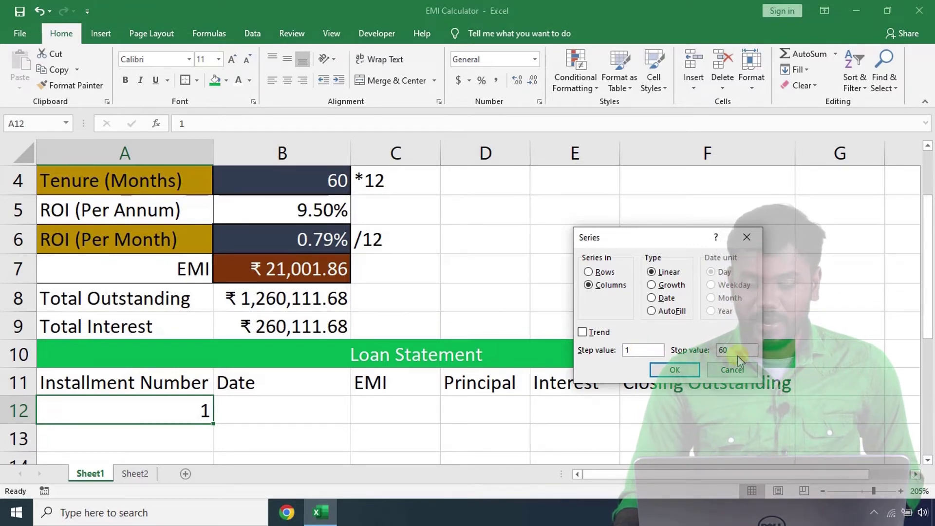
left_click(691, 371)
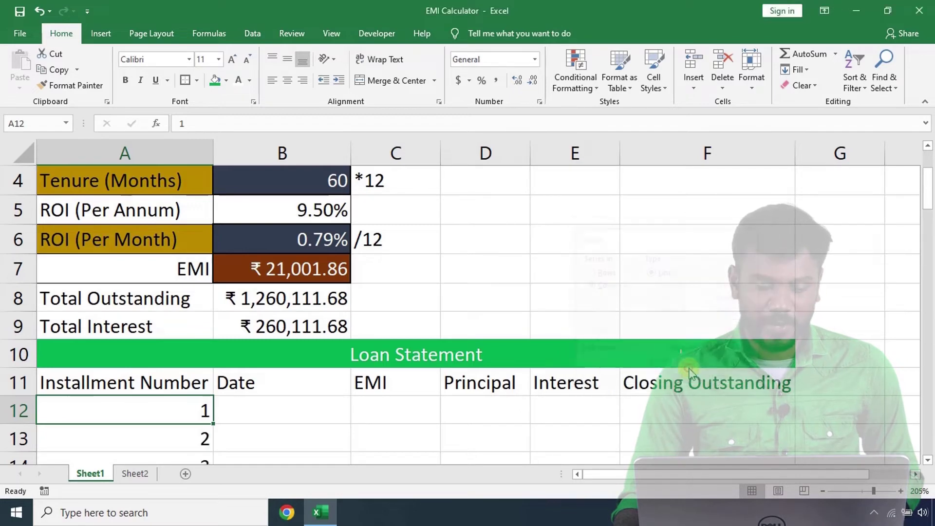
Scroll through the installment numbers to check the series, then select the first Date cell.
scroll(230, 349, "down", 17)
scroll(199, 329, "down", 8)
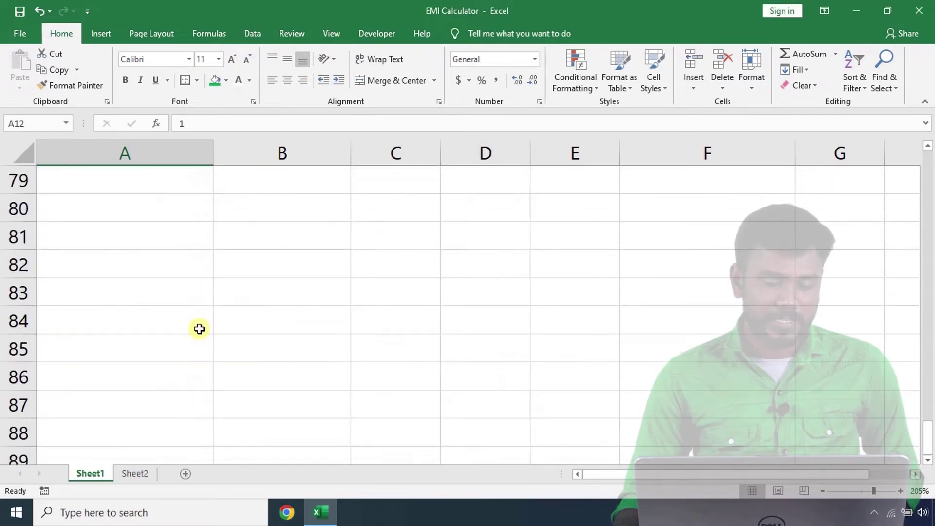
scroll(200, 329, "up", 5)
scroll(206, 284, "up", 18)
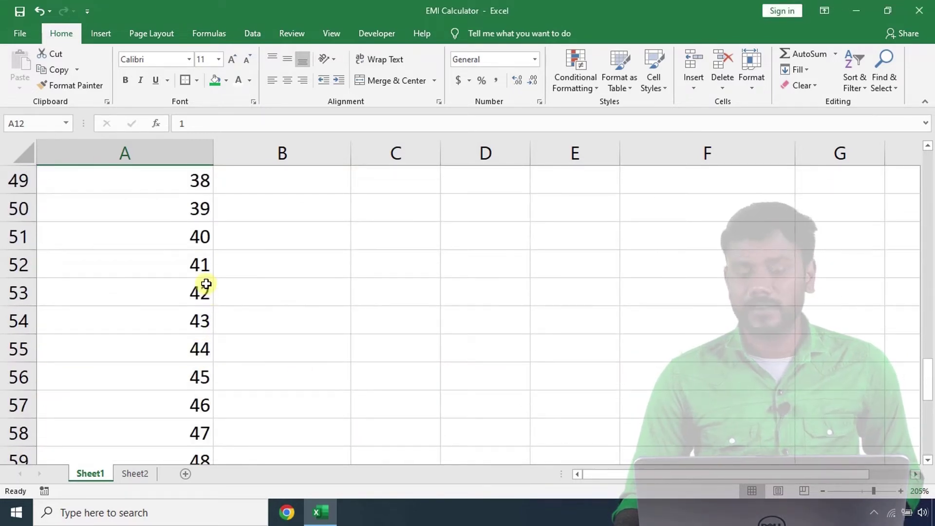
left_click(272, 236)
scroll(403, 305, "up", 3)
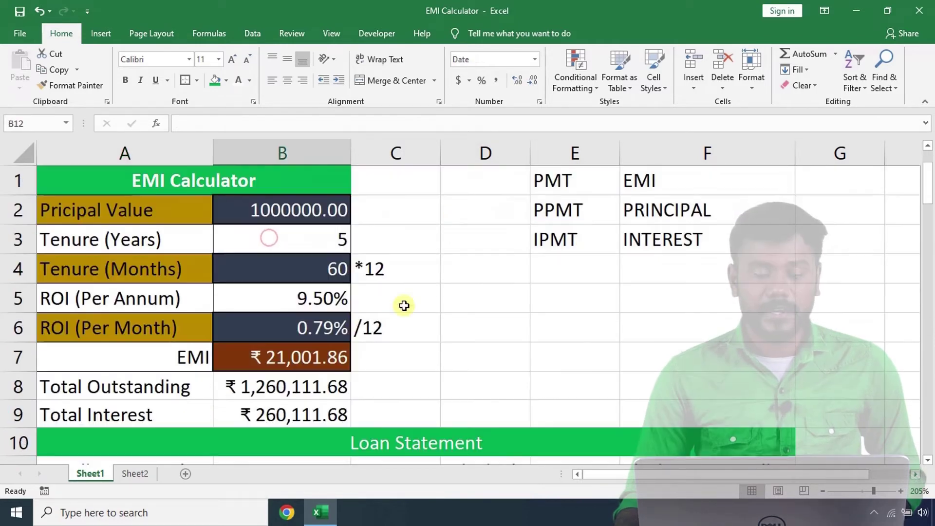
scroll(382, 289, "down", 2)
scroll(382, 288, "down", 1)
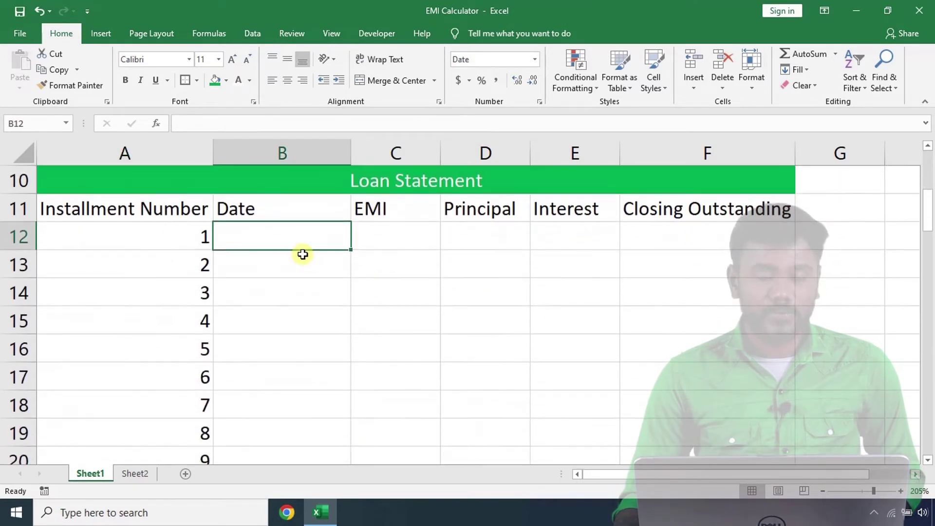
Apply the custom number format code MMM-YY to the empty date cell B12.
left_click(458, 304)
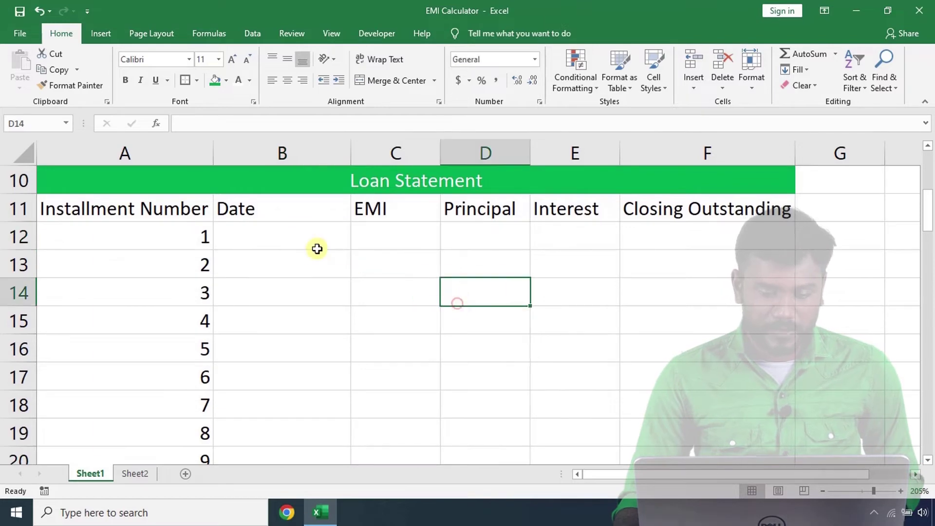
left_click(296, 236)
left_click(316, 284)
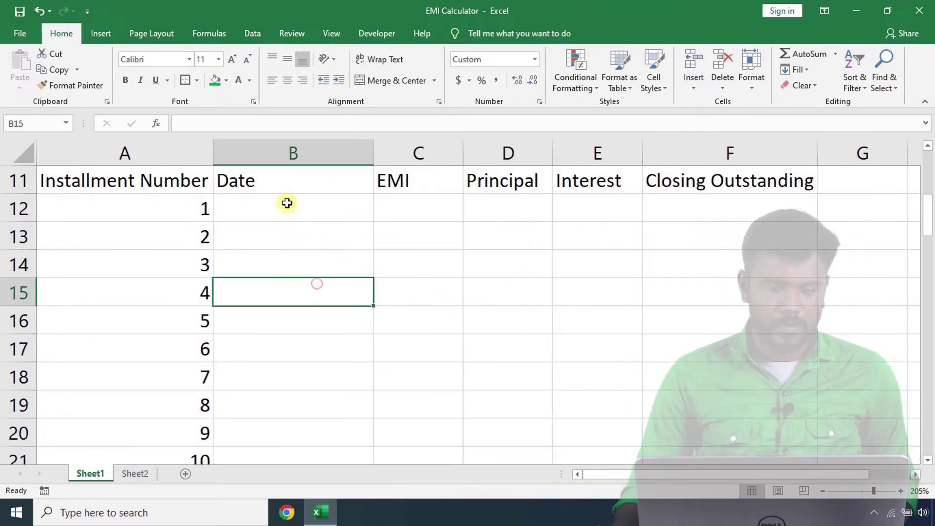
left_click(287, 203)
key("ctrl+1")
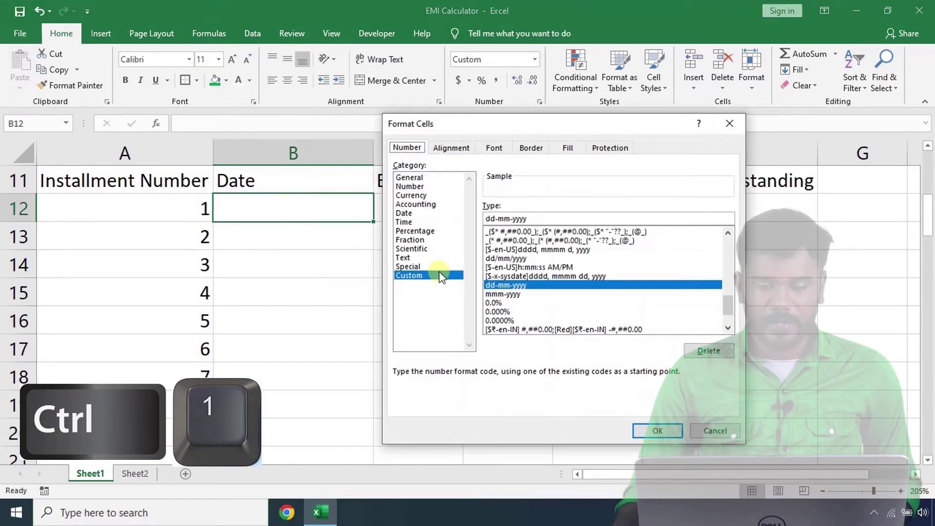
left_click(405, 214)
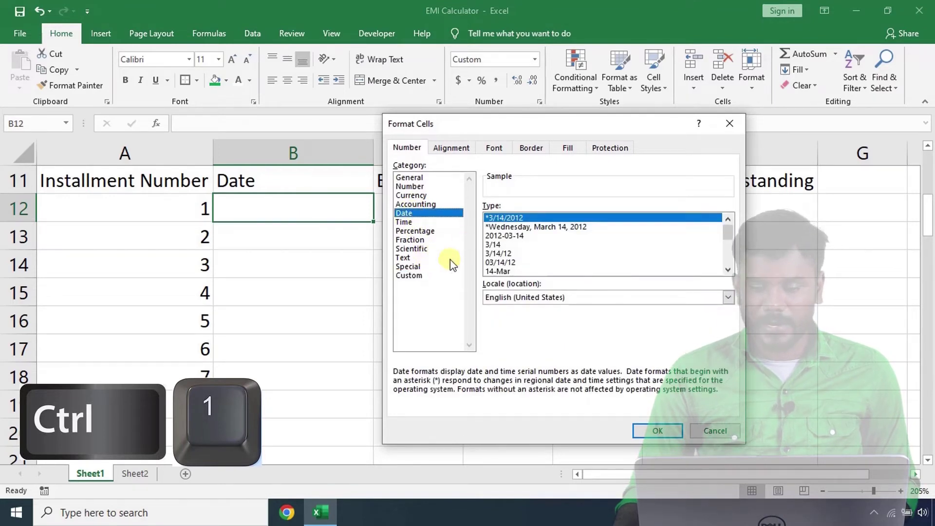
left_click(422, 276)
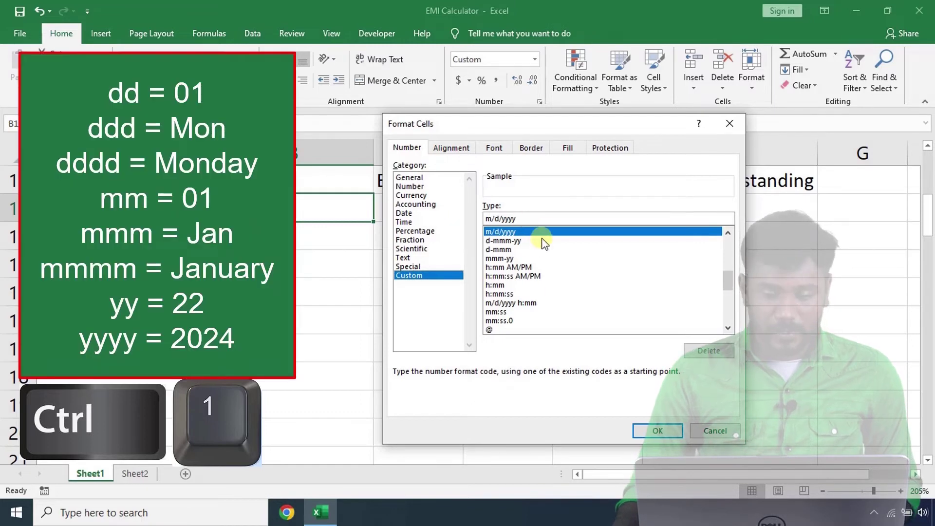
left_click(535, 218)
key("BackSpace")
key("BackSpace")
key("BackSpace")
key("BackSpace")
key("BackSpace")
key("BackSpace")
key("BackSpace")
key("BackSpace")
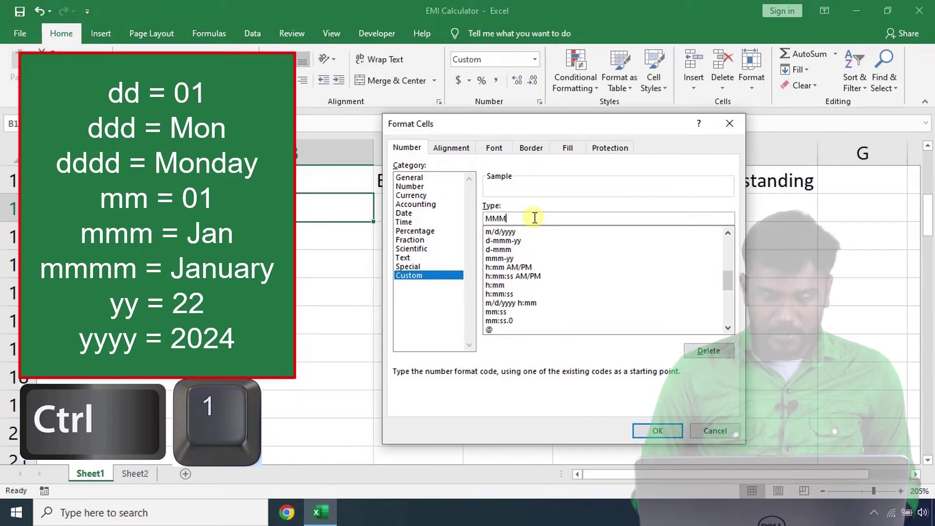
type("MMM-YY")
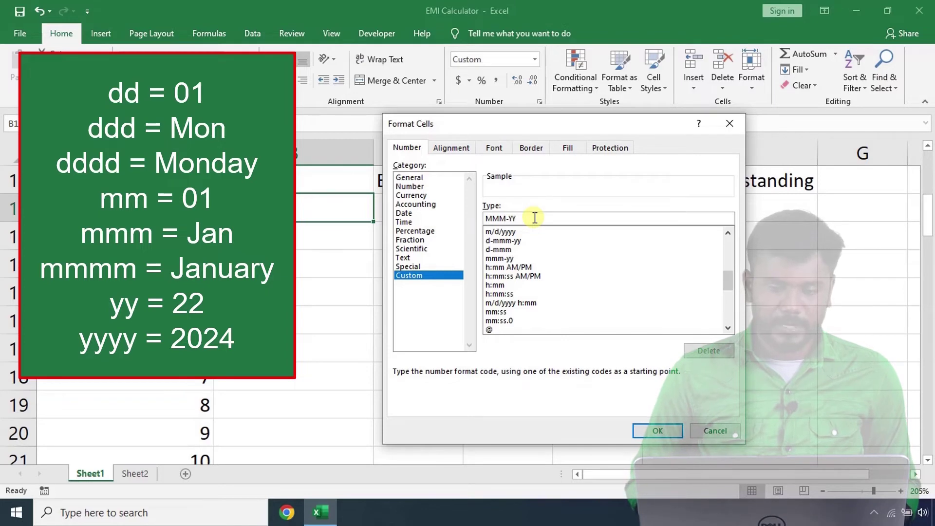
key("Return")
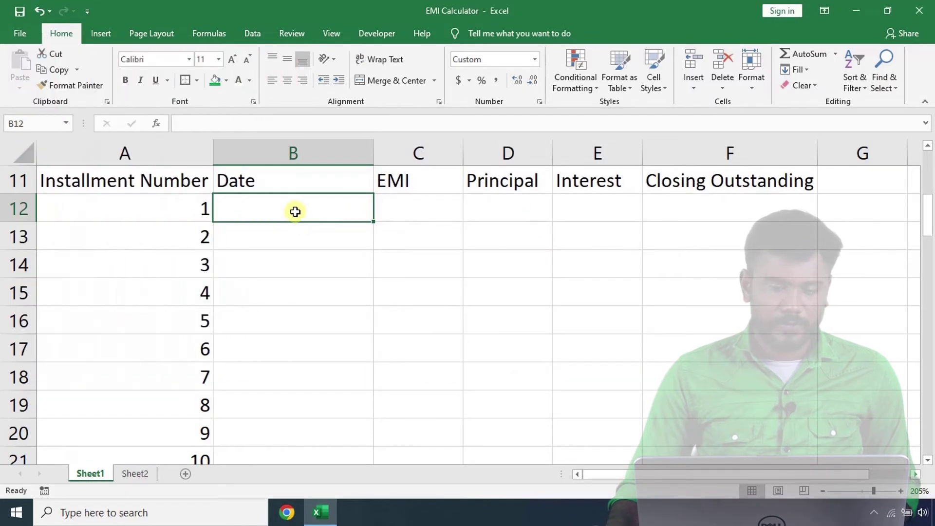
Enter 06-2022 in B12 and fill monthly dates down to B71, Jun-22 through May-27.
type("06")
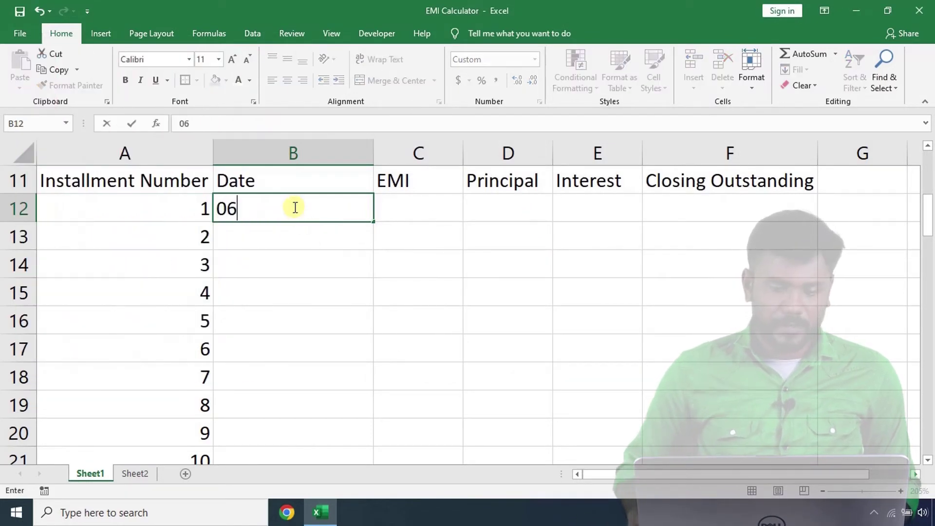
type("-2022")
key("Tab")
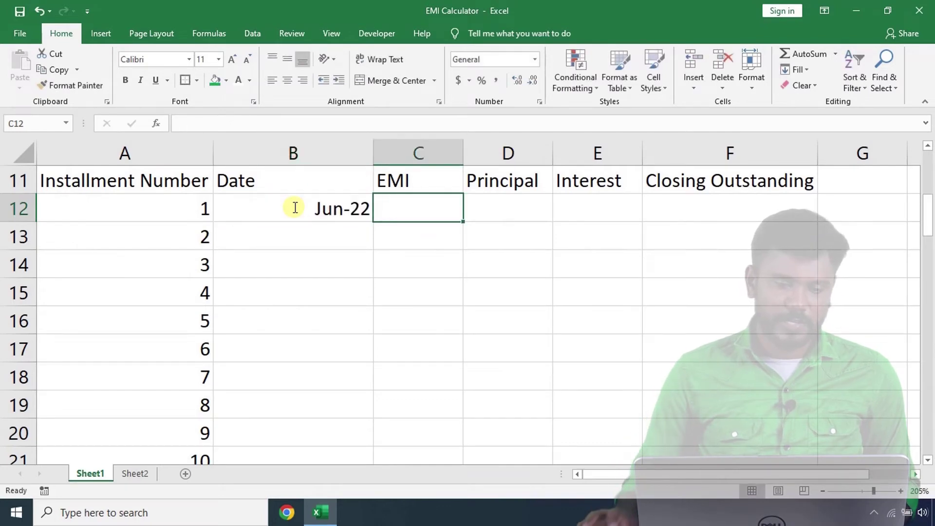
left_click(295, 207)
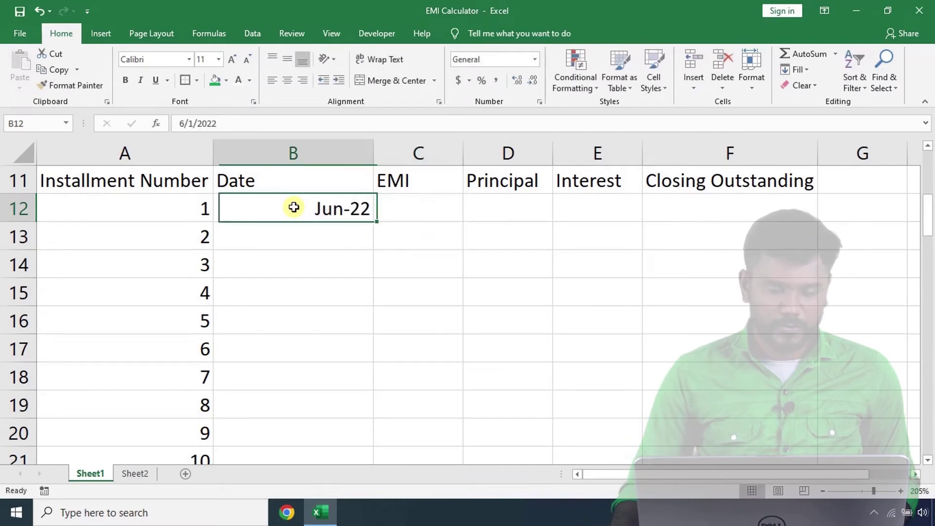
double_click(376, 223)
scroll(298, 345, "down", 14)
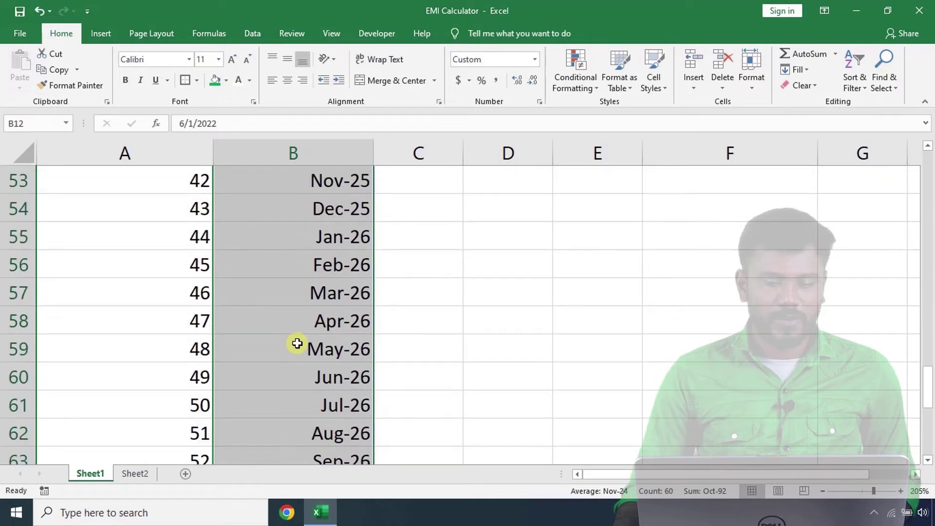
scroll(297, 344, "down", 7)
scroll(297, 344, "up", 4)
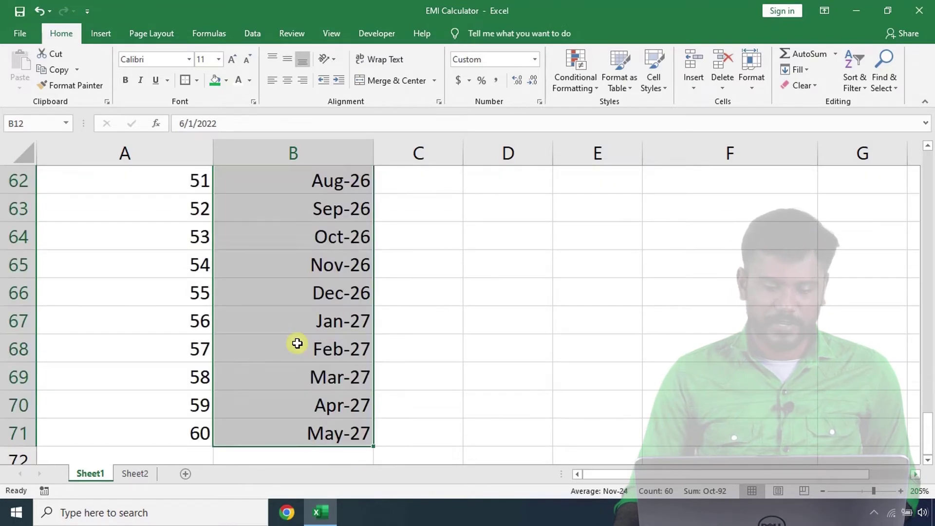
scroll(297, 344, "up", 18)
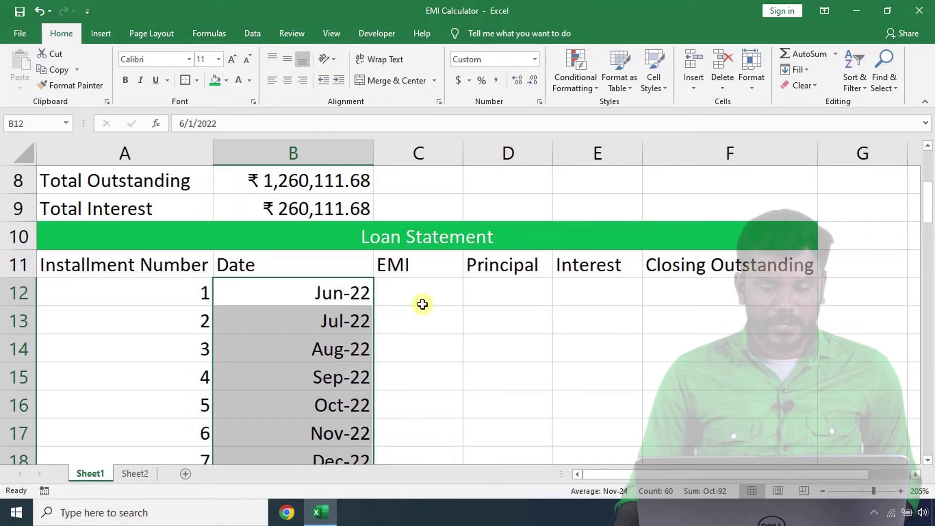
Link C12 to the EMI in B7 with =B7 and widen column C.
left_click(423, 304)
scroll(419, 297, "up", 1)
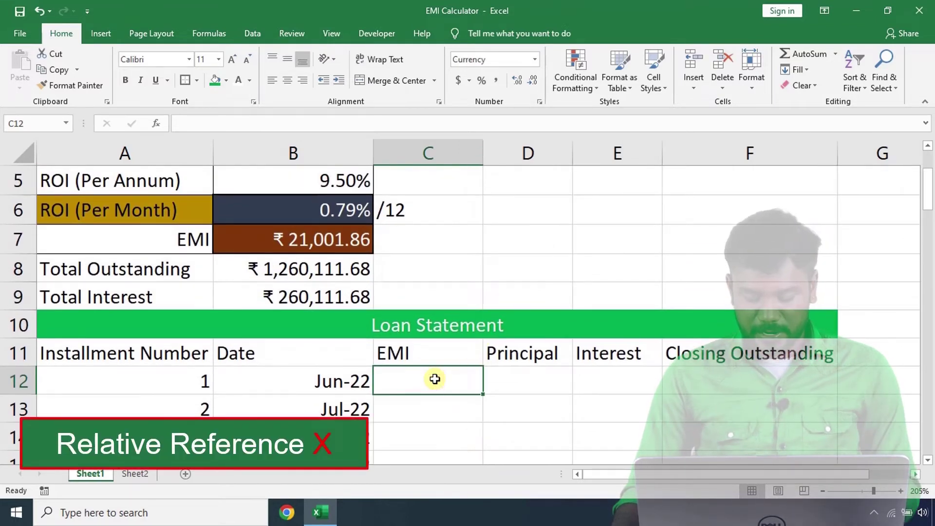
type("=")
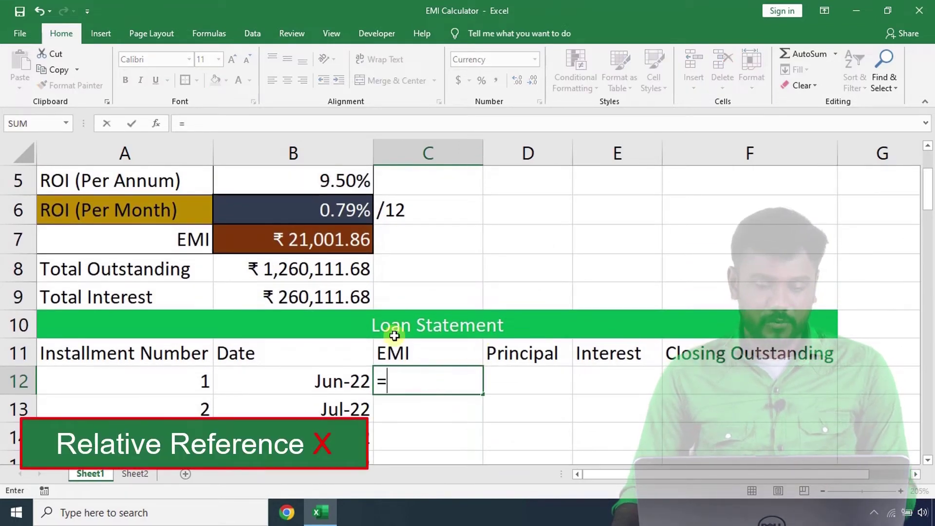
left_click(319, 243)
key("Tab")
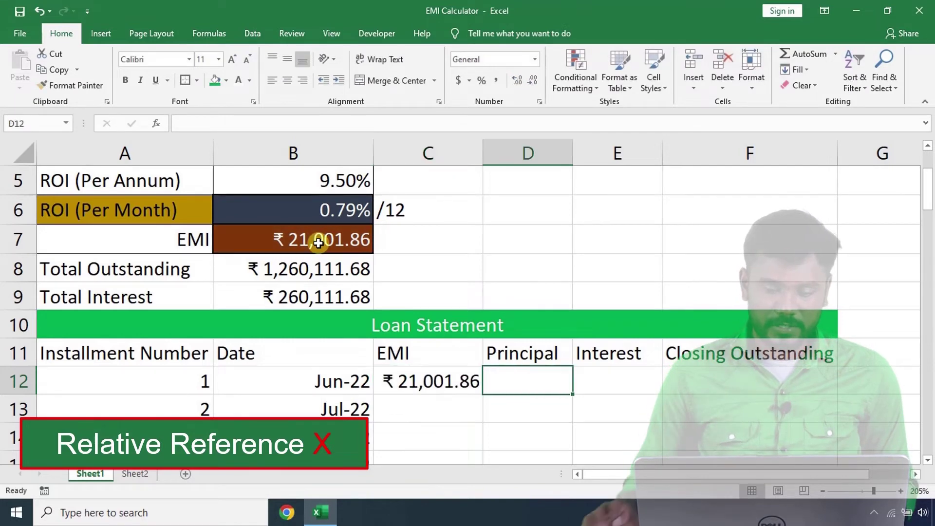
left_click_drag(485, 152, 536, 154)
Re-enter =B7 in C12, copy it to C13, see it shift to B8, then clear C13.
left_click(468, 375)
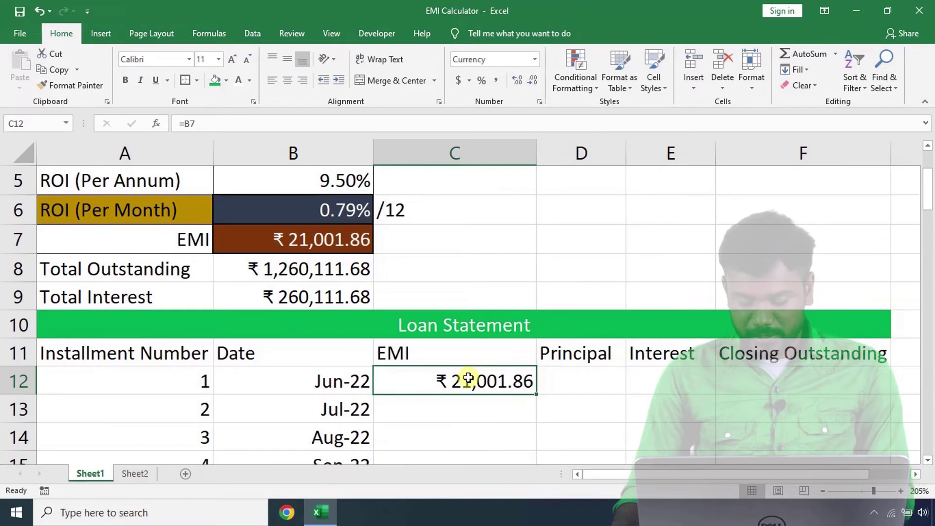
type("=")
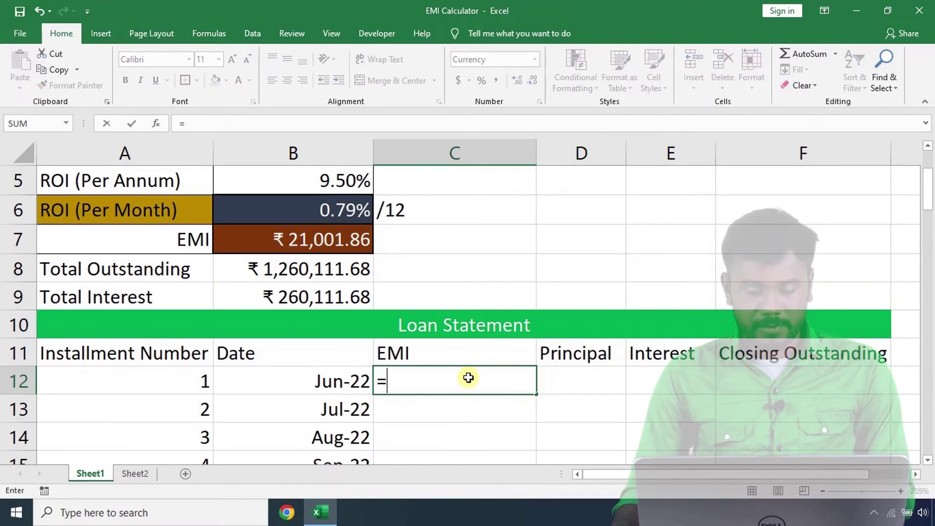
left_click(296, 249)
key("Tab")
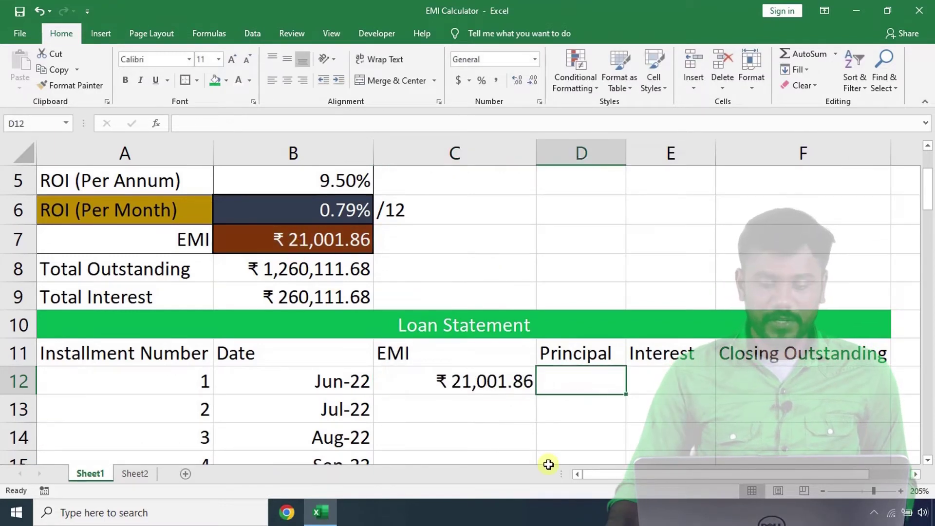
left_click(458, 382)
left_click_drag(538, 393, 539, 419)
left_click(511, 409)
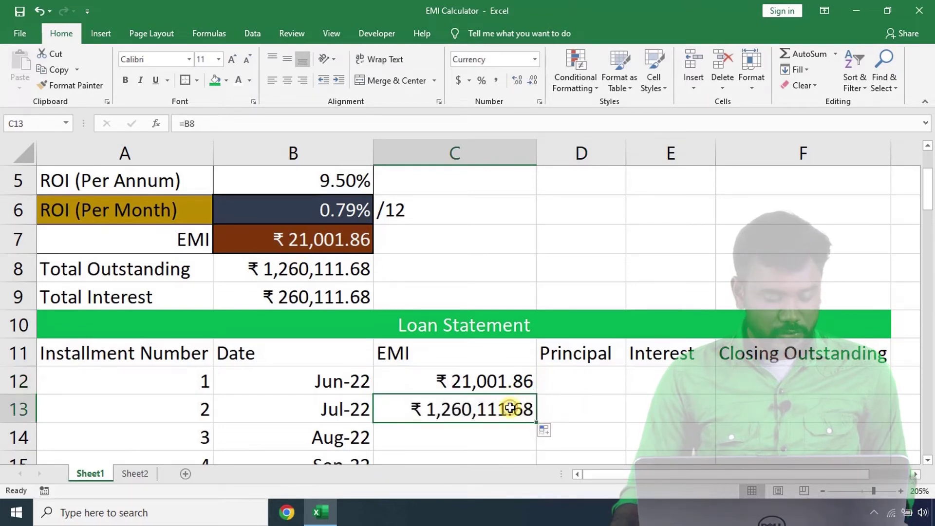
double_click(511, 409)
key("Escape")
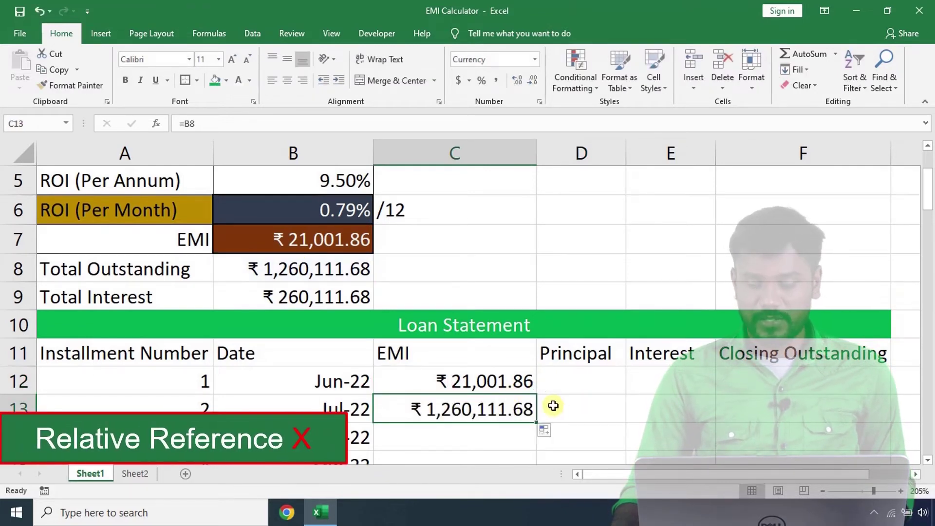
key("Delete")
Repeat the test: re-enter =B7, copy to C13, confirm it points to B8, and delete C13.
left_click(487, 380)
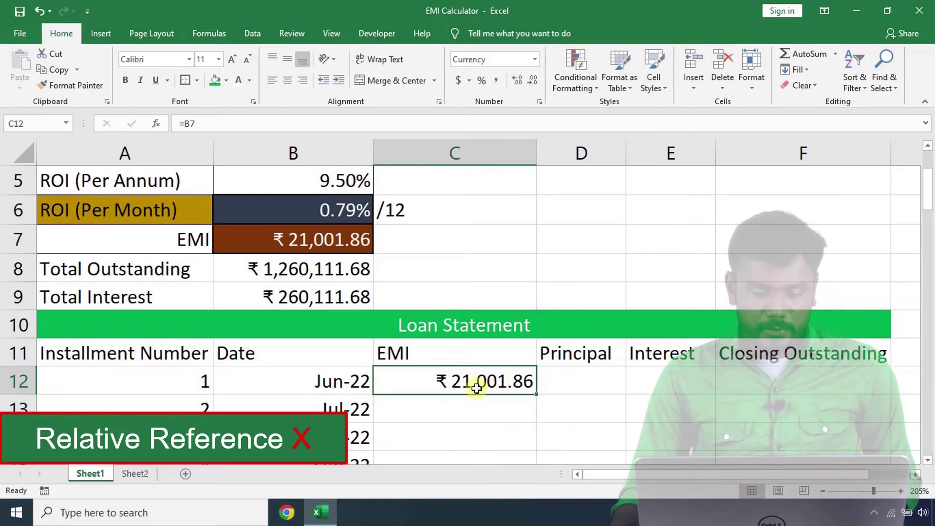
type("=")
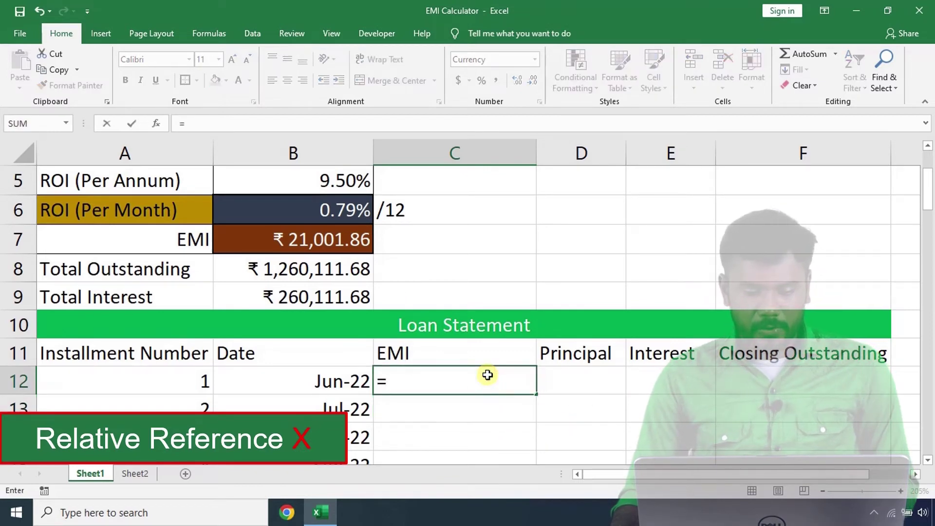
left_click(309, 232)
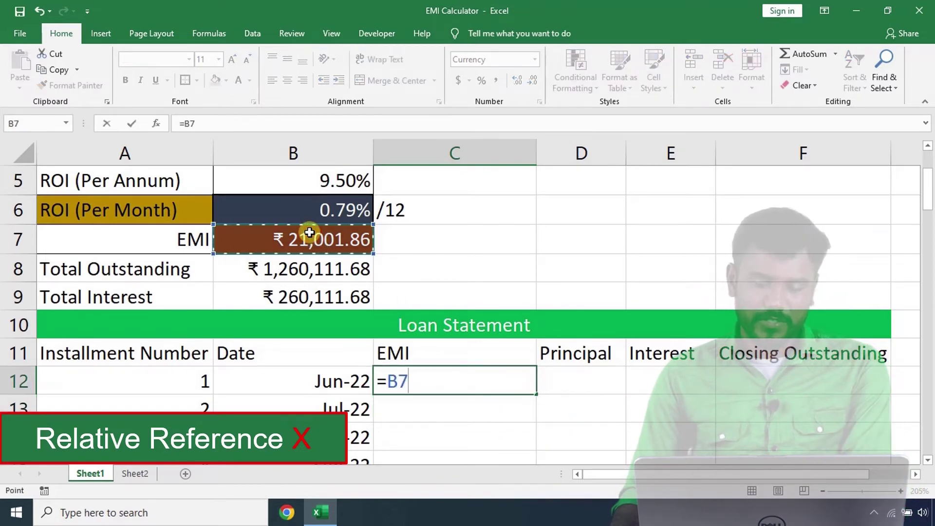
key("Tab")
left_click(507, 382)
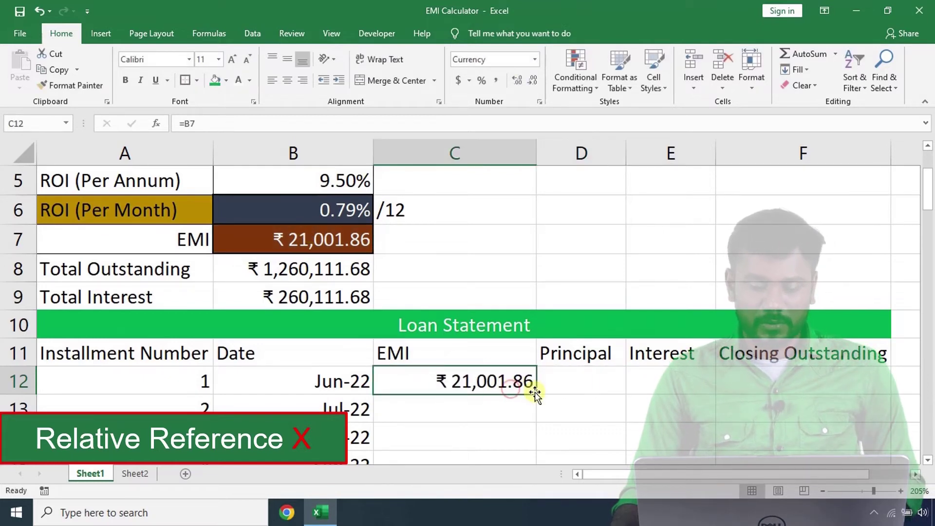
left_click_drag(535, 394, 535, 418)
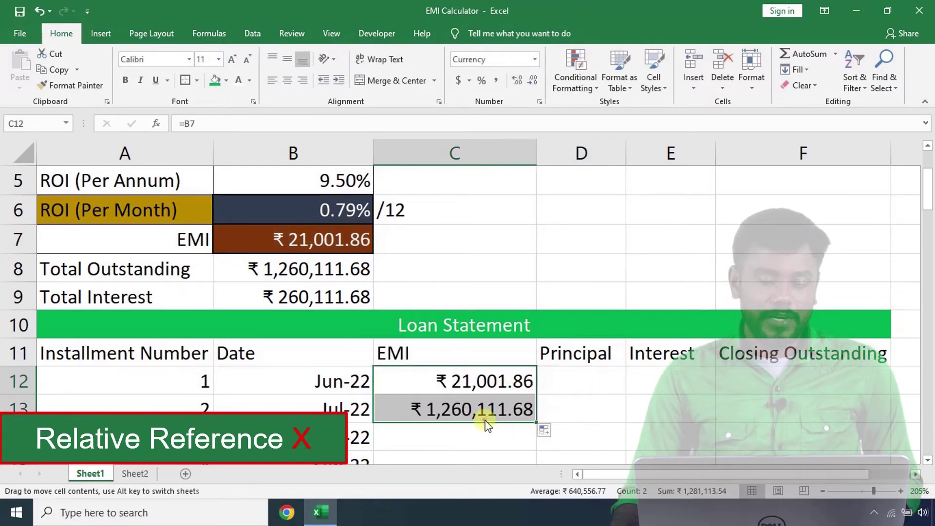
left_click(595, 418)
left_click(507, 416)
double_click(505, 415)
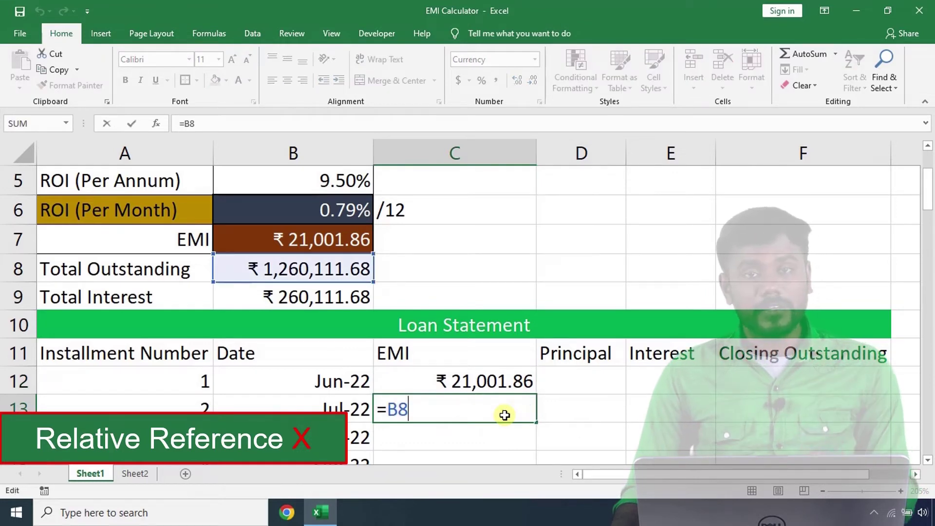
left_click(570, 403)
left_click(515, 410)
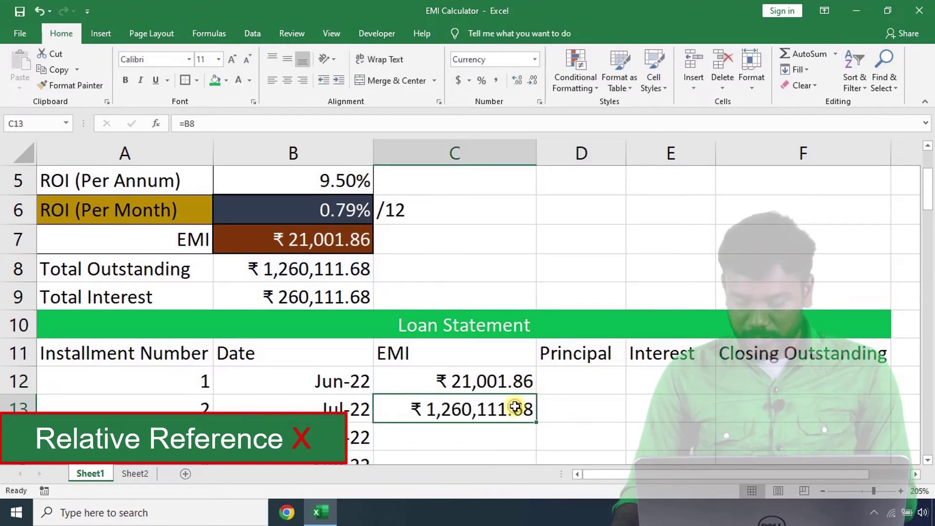
key("Delete")
left_click(493, 381)
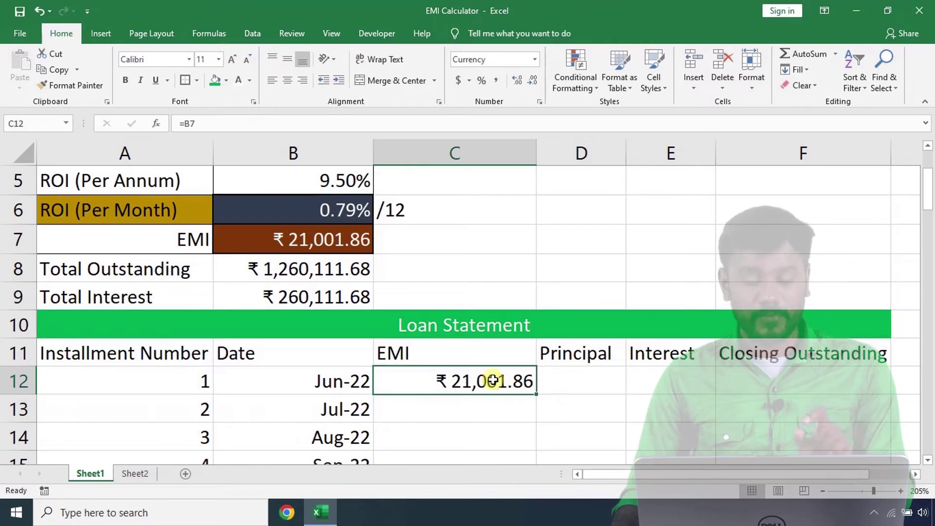
Enter the absolute reference =$B$7 in C12.
type("=")
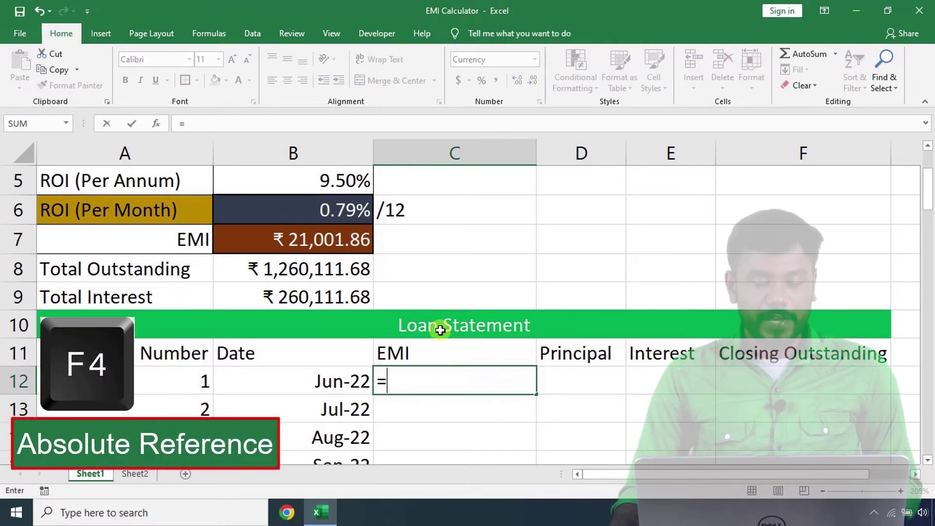
left_click(314, 241)
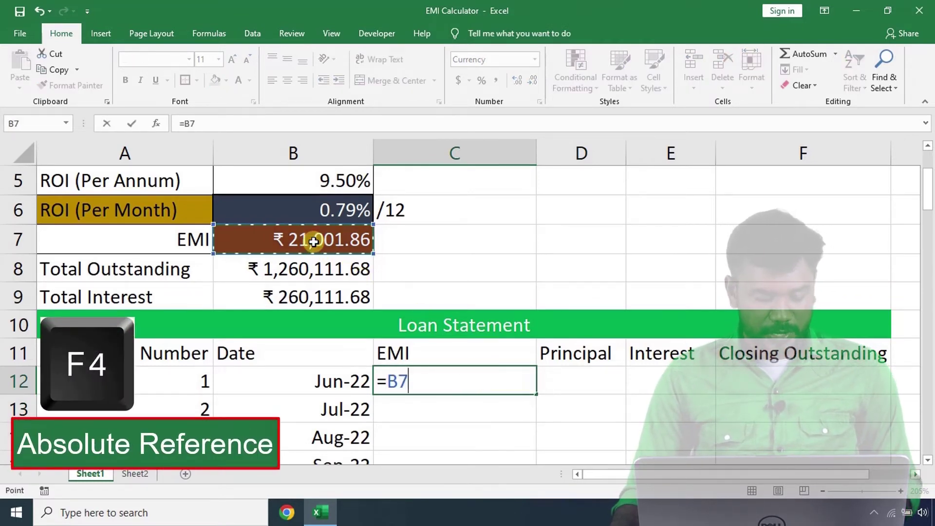
key("F4")
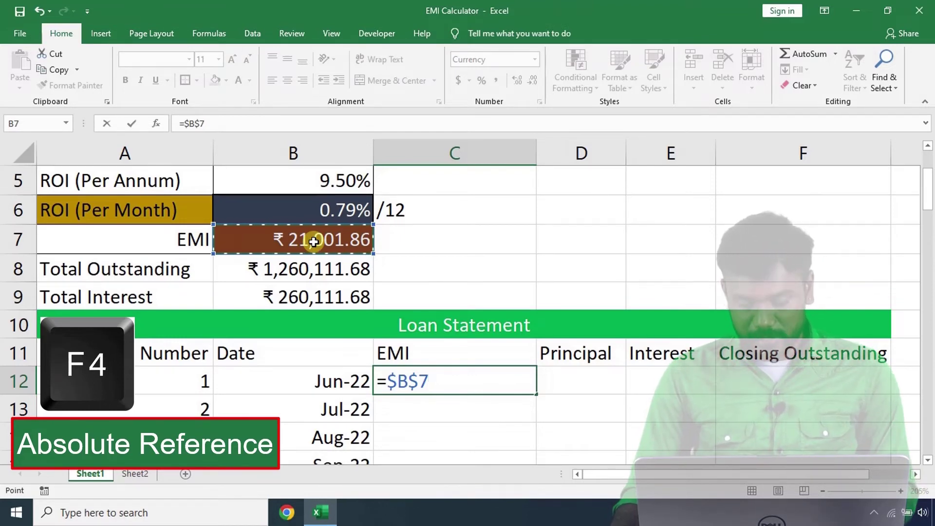
key("Tab")
Copy =$B$7 down every installment row of column C and verify C34's formula.
left_click(456, 372)
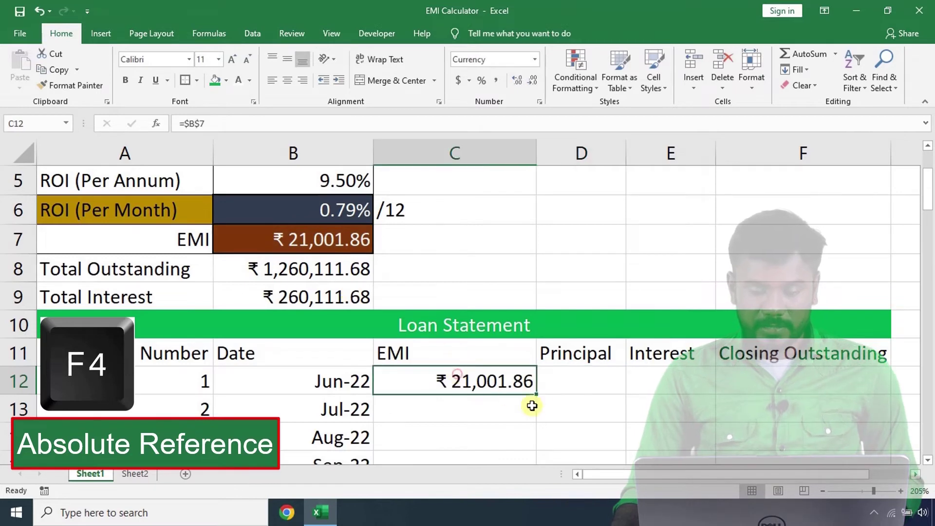
double_click(537, 393)
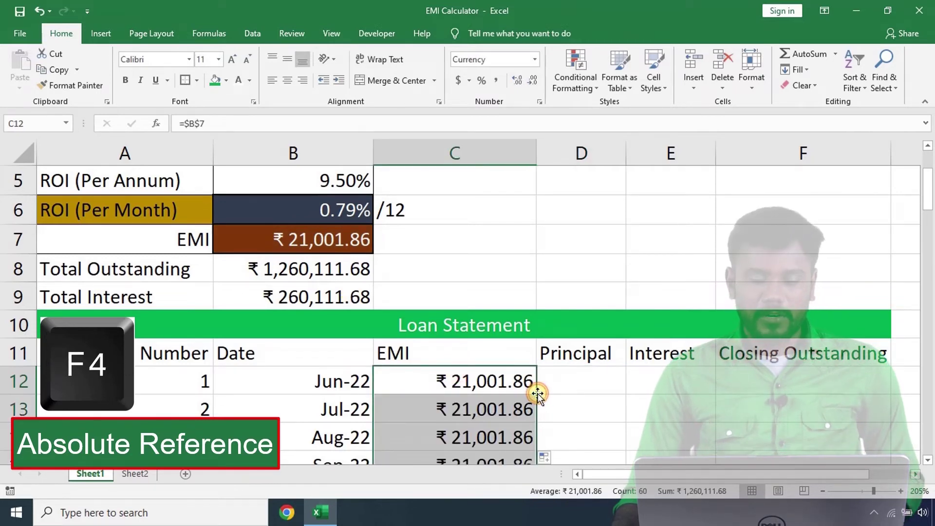
scroll(519, 378, "down", 3)
scroll(519, 378, "down", 12)
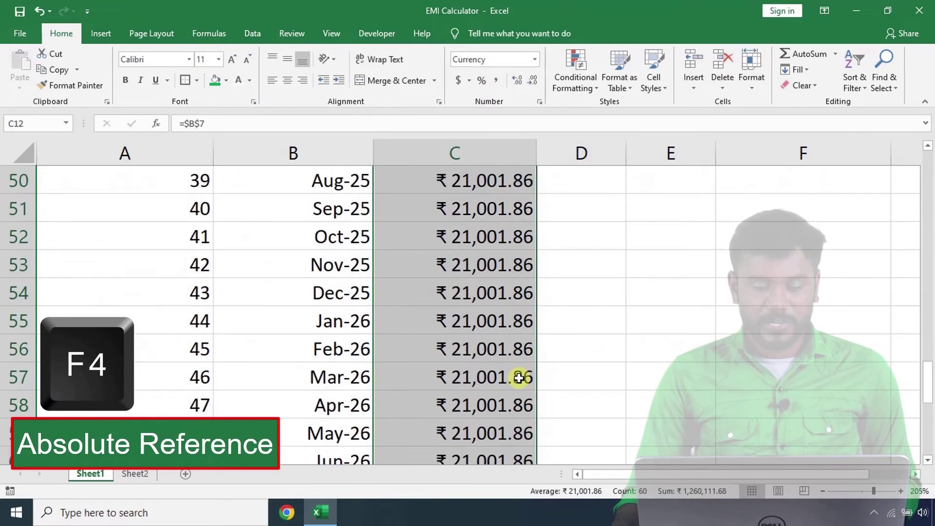
scroll(519, 378, "up", 7)
left_click(468, 319)
double_click(468, 319)
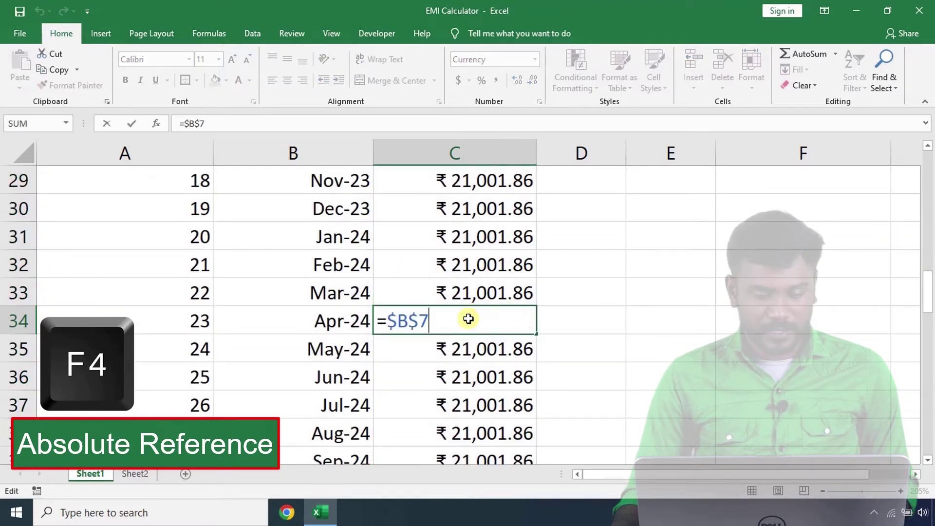
key("Escape")
scroll(497, 300, "up", 9)
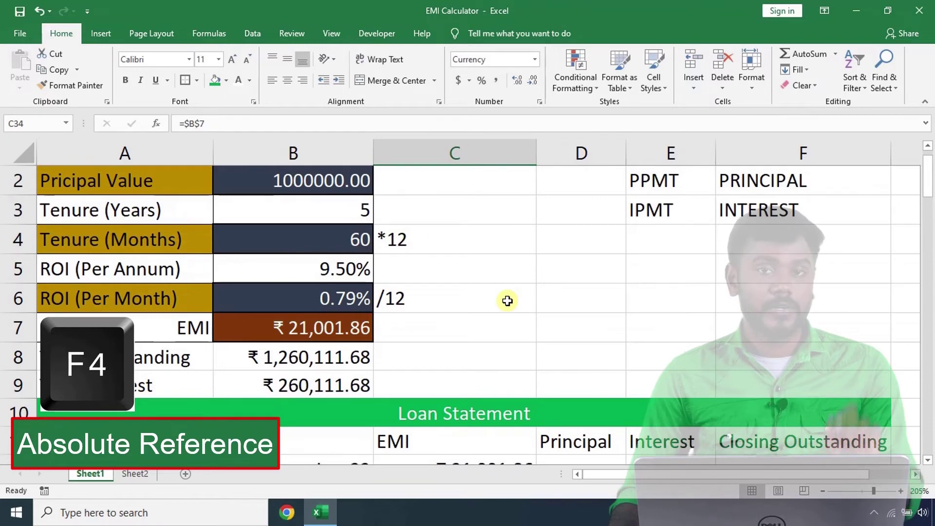
In D12, start the formula =-PPMT( with the absolute monthly rate $B$6.
scroll(507, 301, "down", 2)
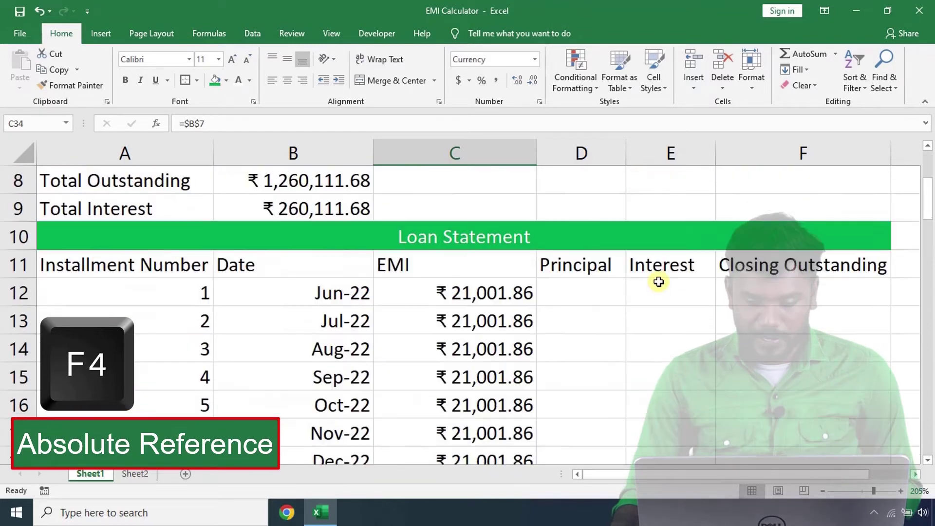
left_click(571, 294)
scroll(578, 359, "up", 3)
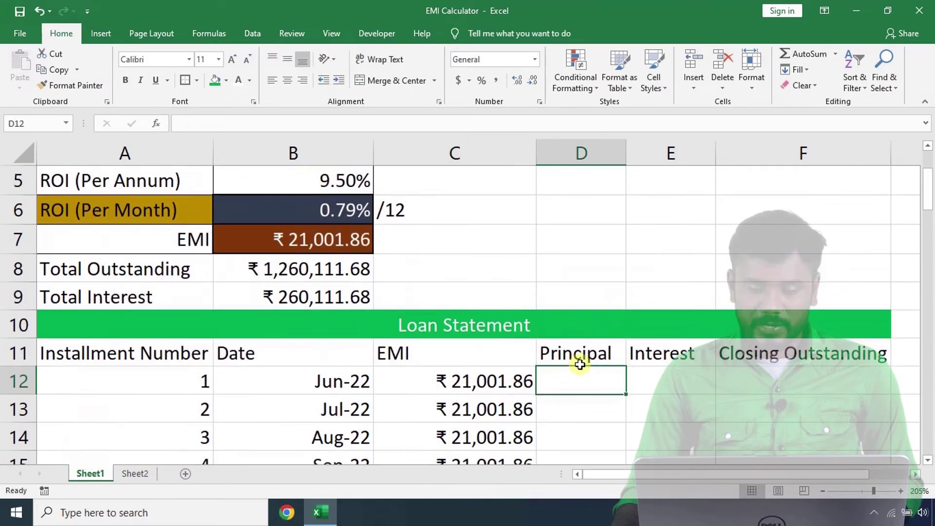
left_click(672, 212)
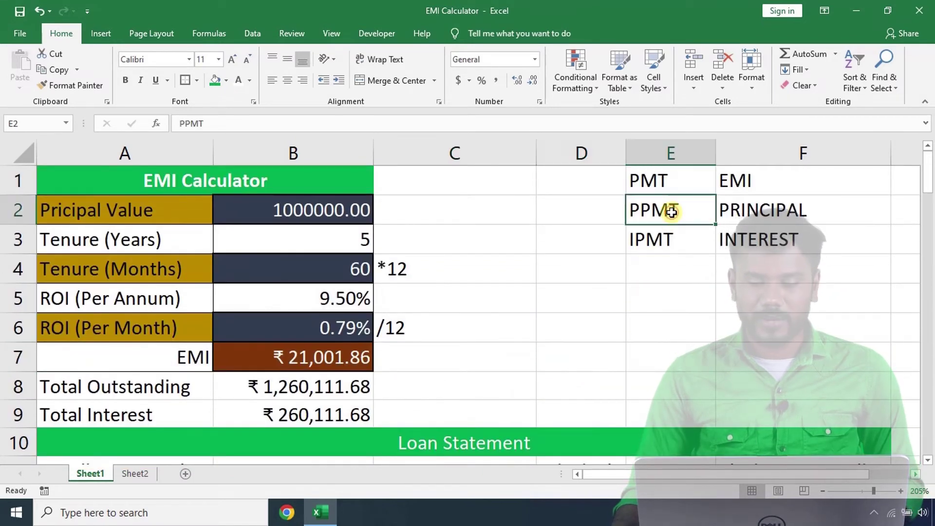
scroll(518, 268, "down", 2)
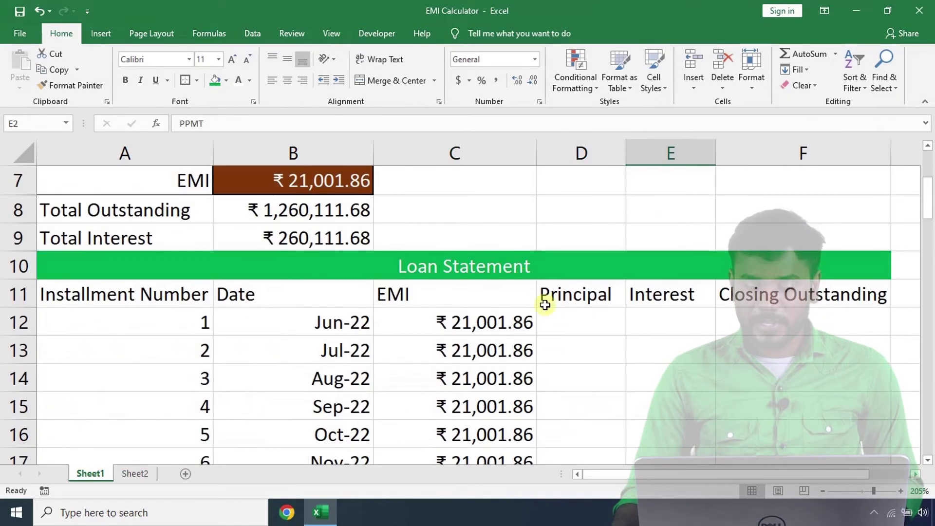
left_click(574, 317)
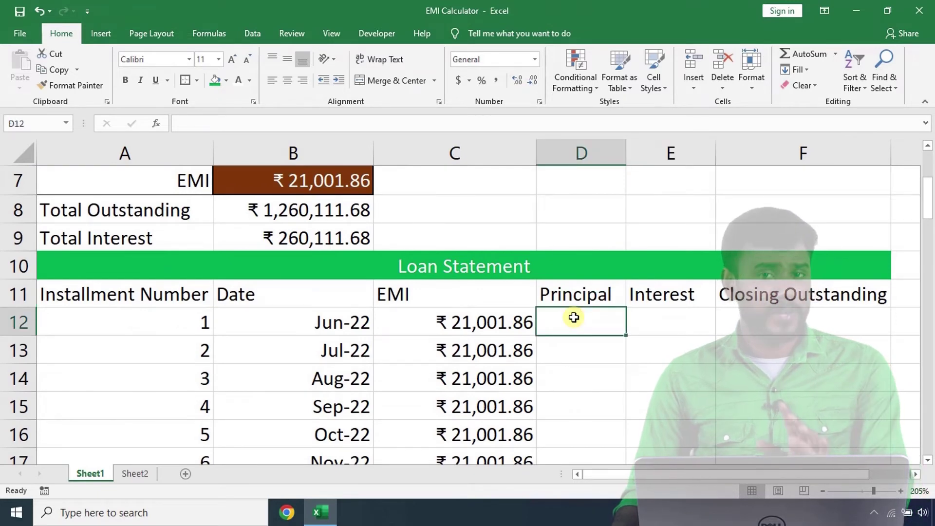
type("=")
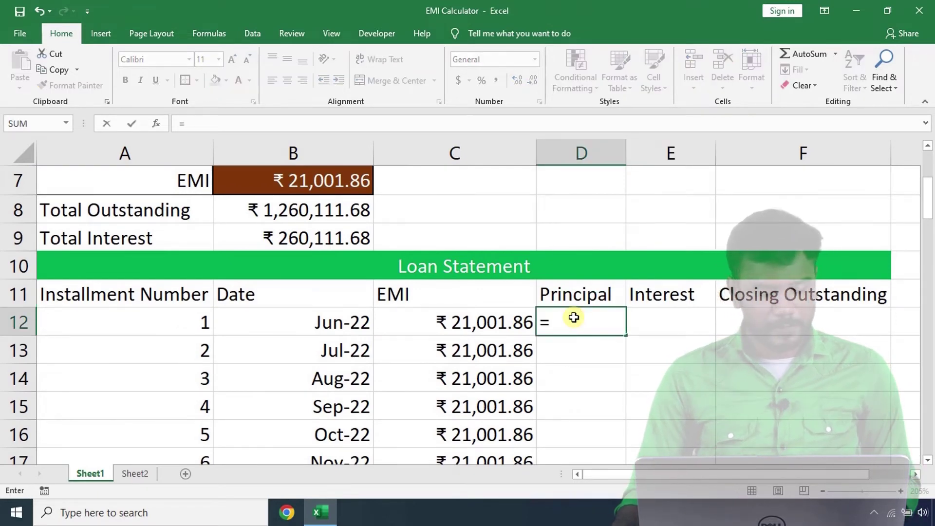
type("-PP")
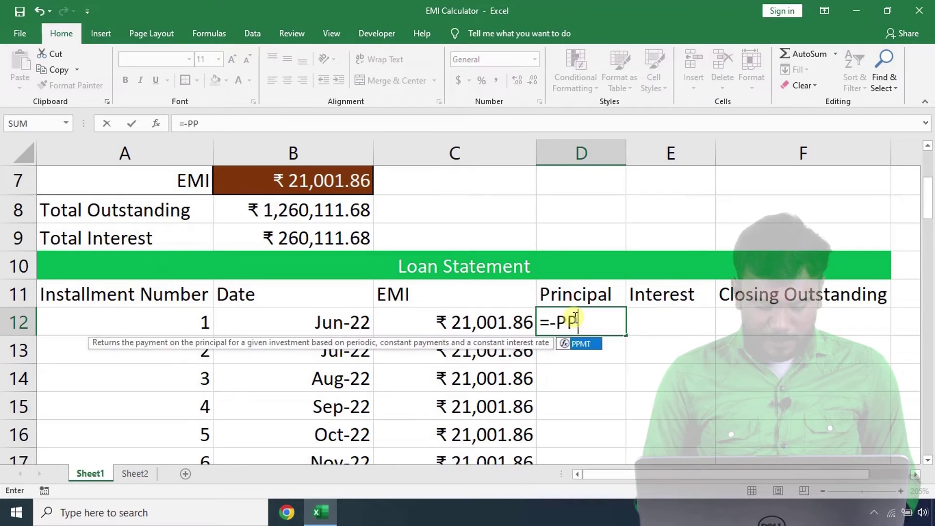
type("MT(")
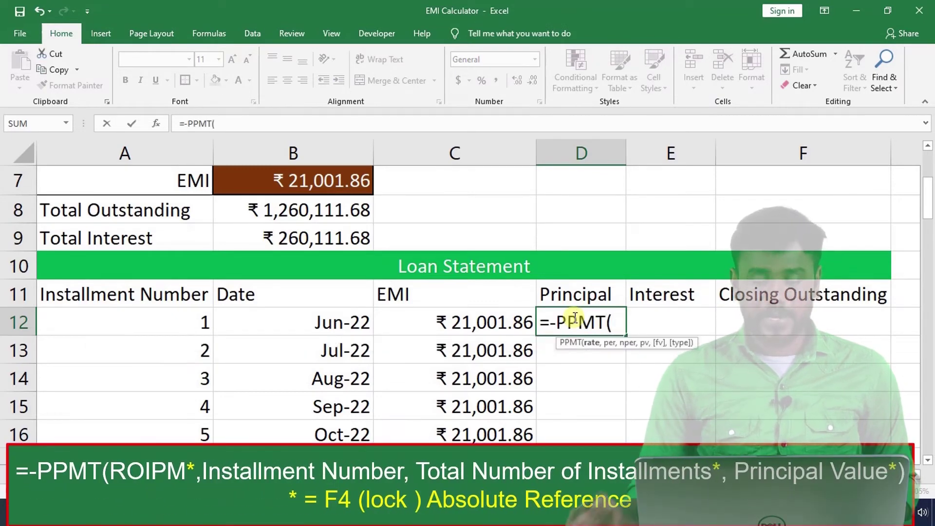
scroll(553, 288, "up", 1)
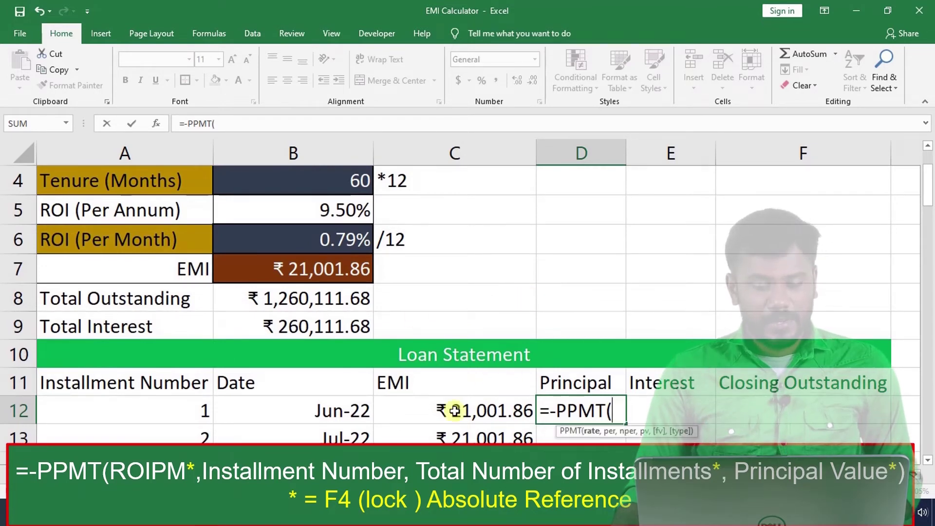
left_click(303, 233)
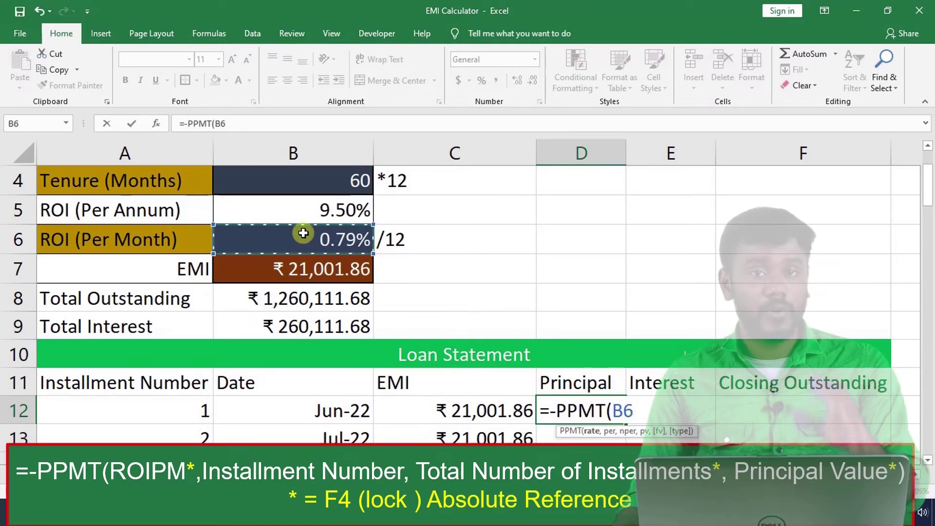
key("F4")
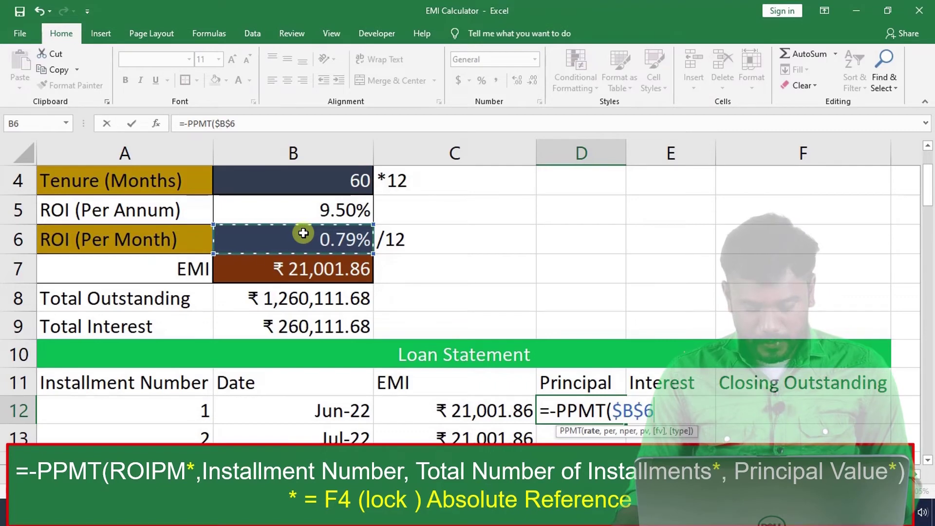
type(",")
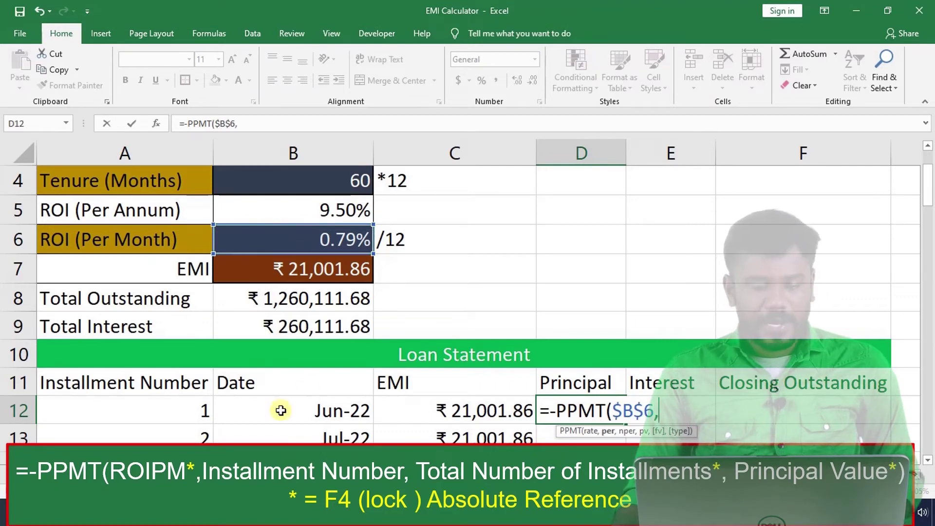
Add arguments A12, $B$4 and $B$2, completing =-PPMT($B$6,A12,$B$4,$B$2) for $13,085.19.
left_click(181, 410)
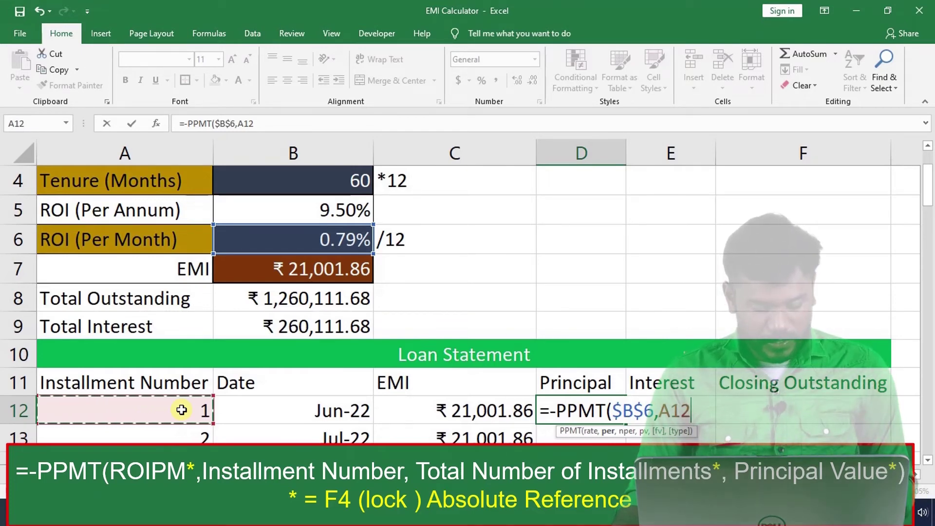
type(",")
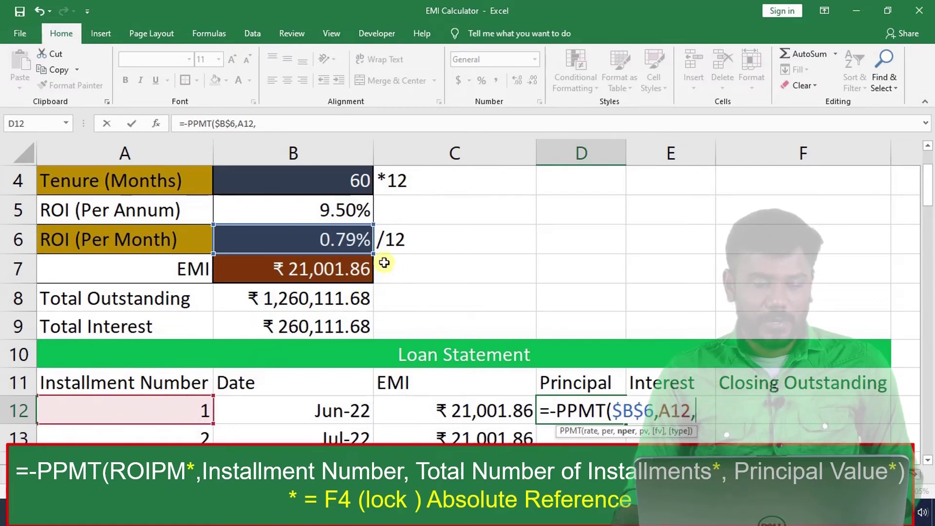
scroll(380, 263, "up", 1)
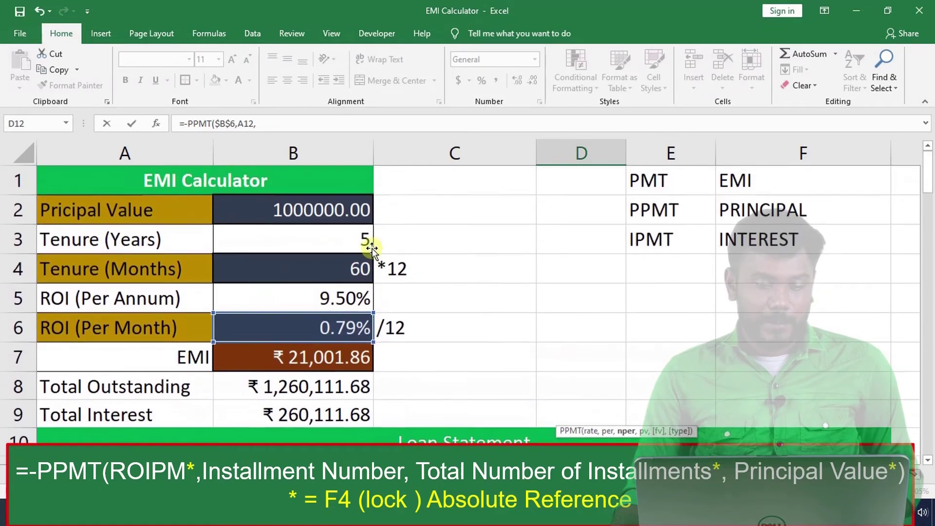
left_click(323, 265)
scroll(507, 272, "down", 1)
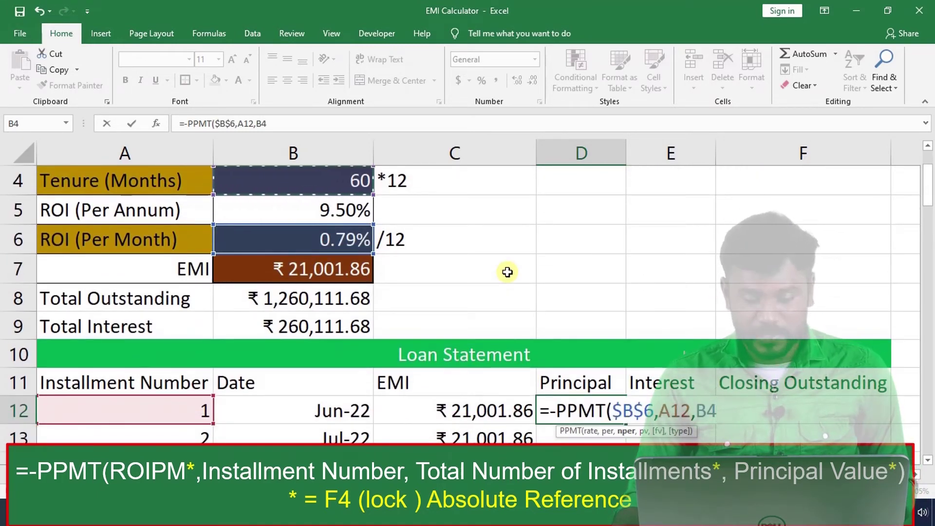
key("F4")
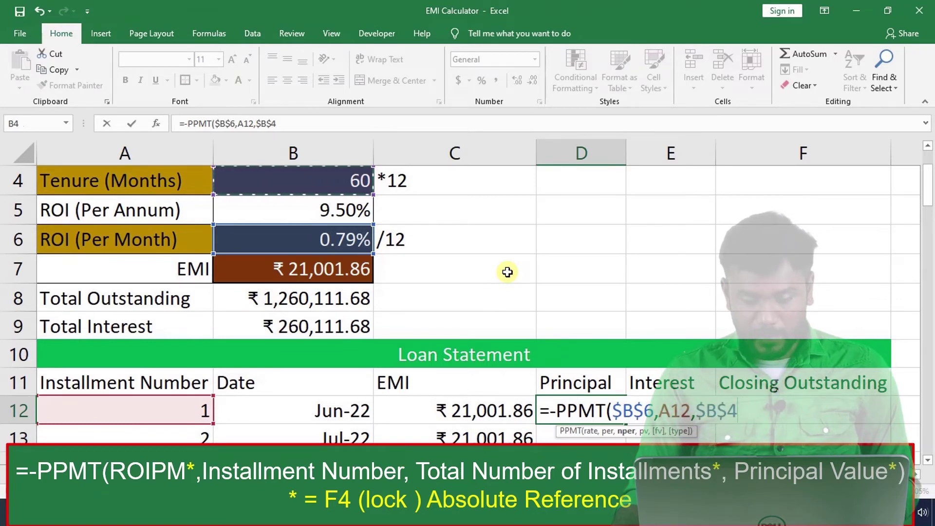
type(",")
scroll(439, 299, "up", 1)
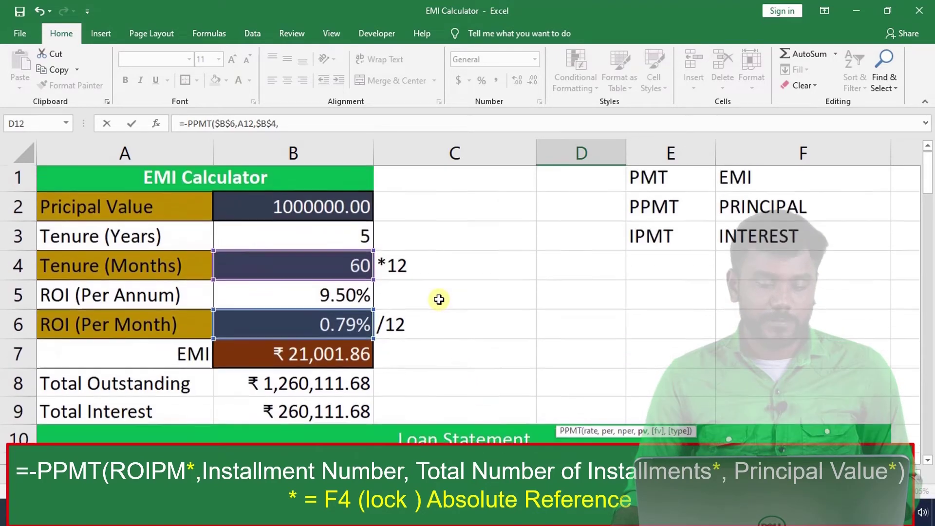
left_click(306, 212)
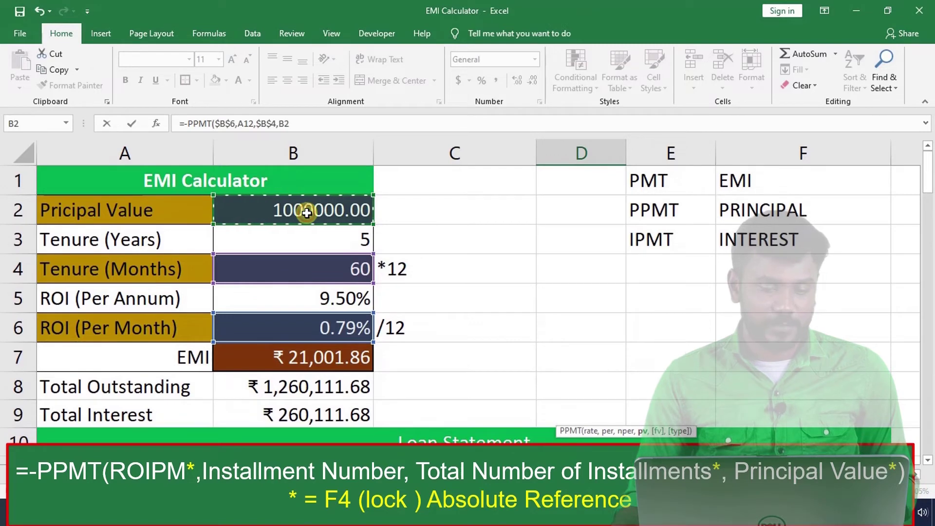
scroll(473, 240, "down", 2)
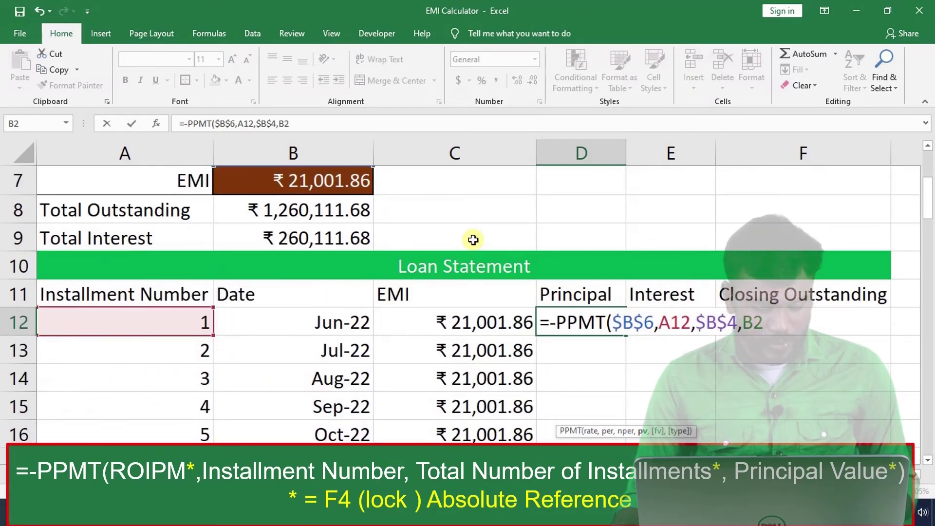
key("F4")
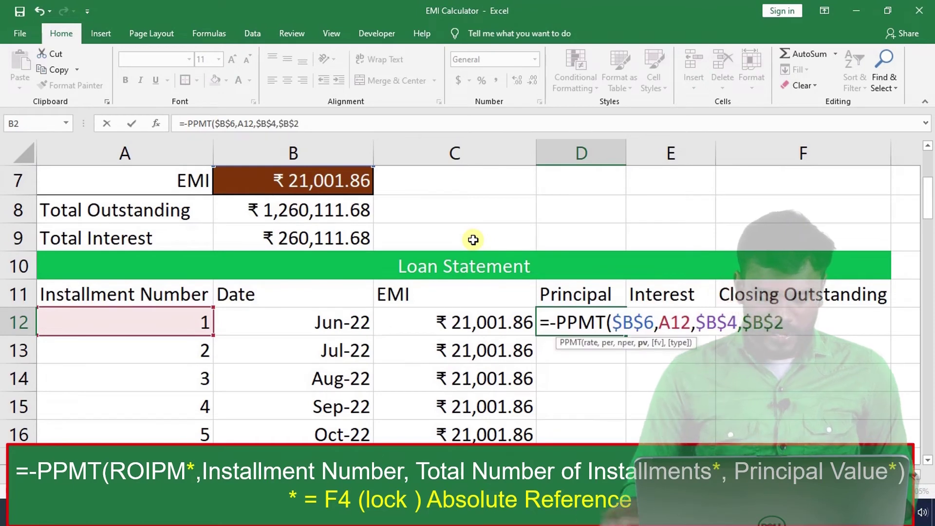
type(")")
key("Tab")
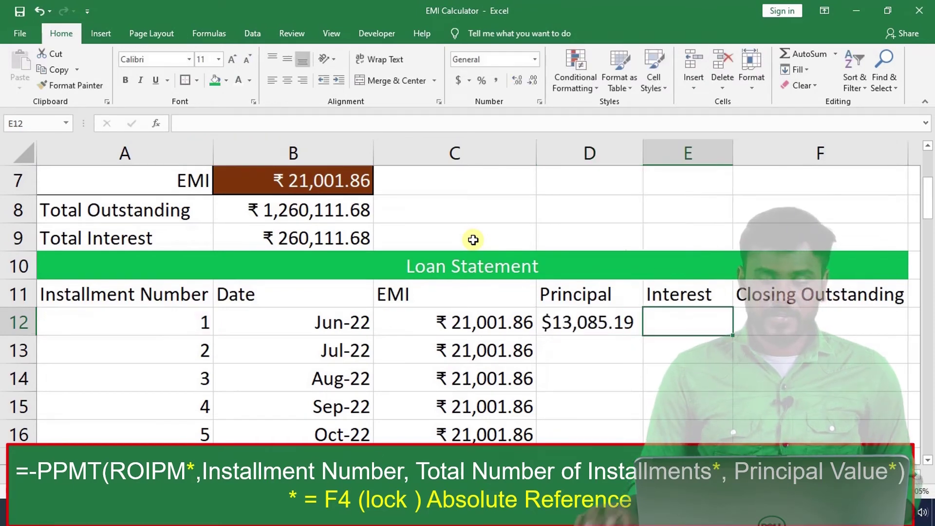
Format D12 as Currency with the ₹ English (India) symbol, showing ₹ 13,085.19.
left_click(487, 320)
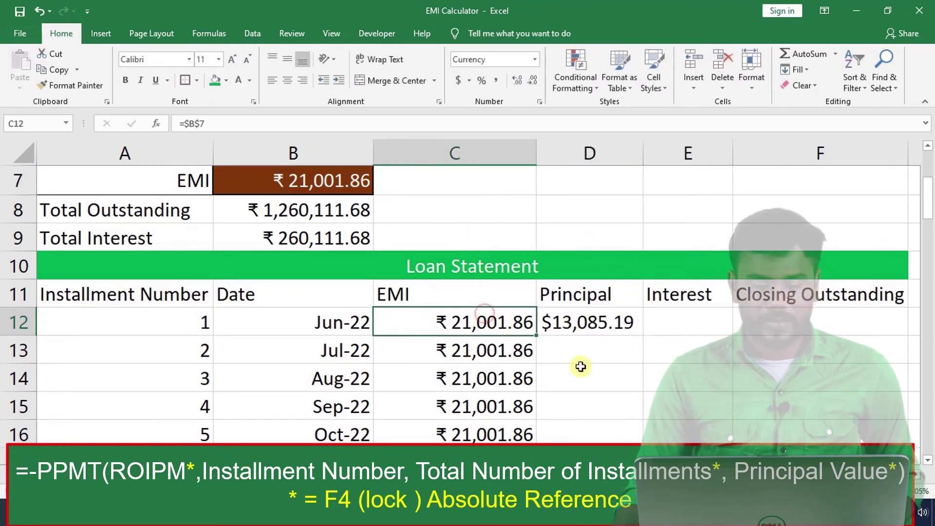
left_click(600, 327)
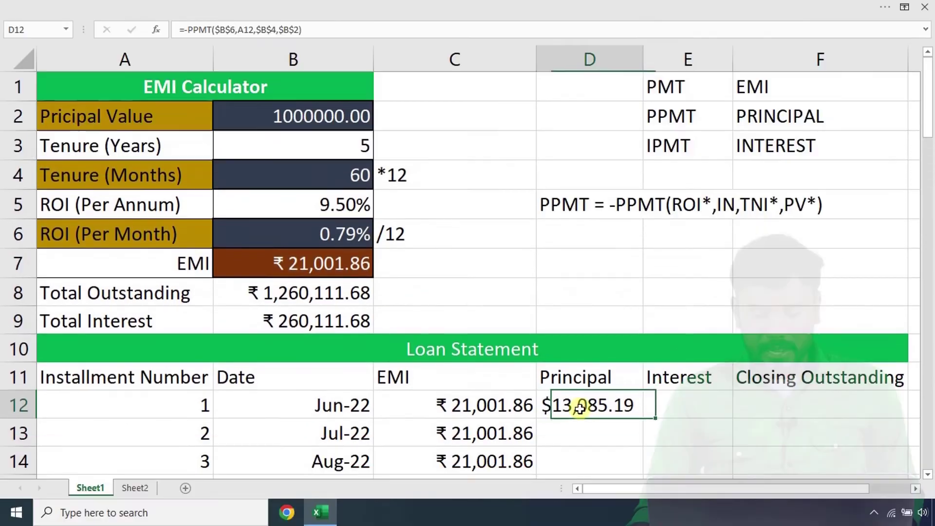
key("ctrl+1")
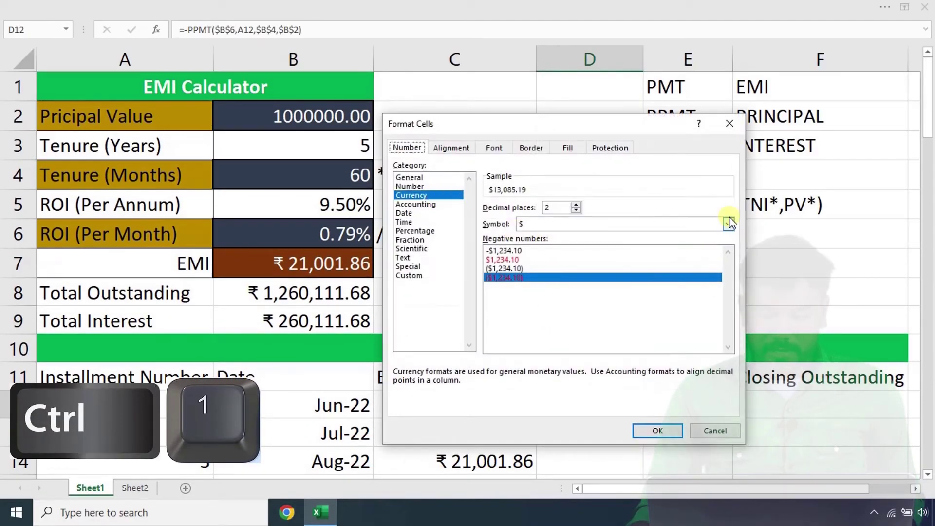
left_click(728, 226)
scroll(653, 315, "down", 2)
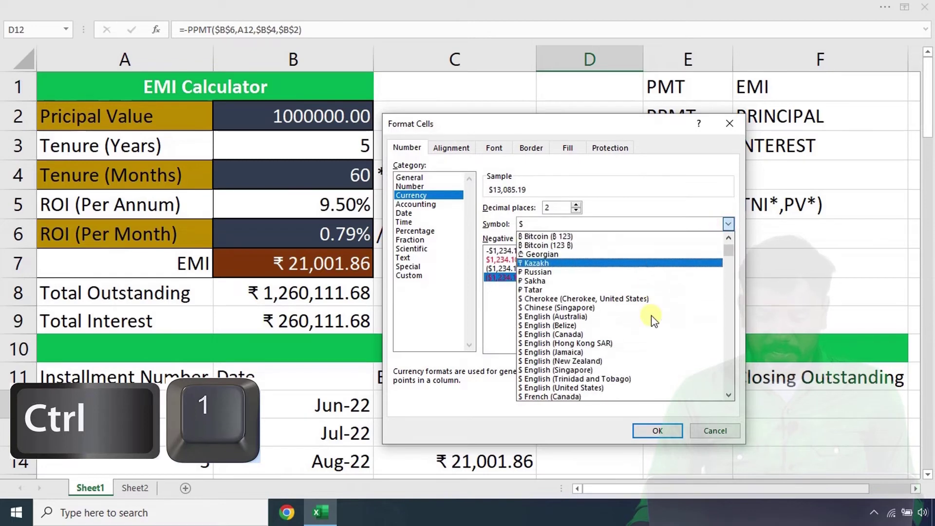
left_click(542, 281)
Copy the PPMT formula from D12 down to row 71, checking C71 and D71 (₹ 20,836.90).
left_click(658, 431)
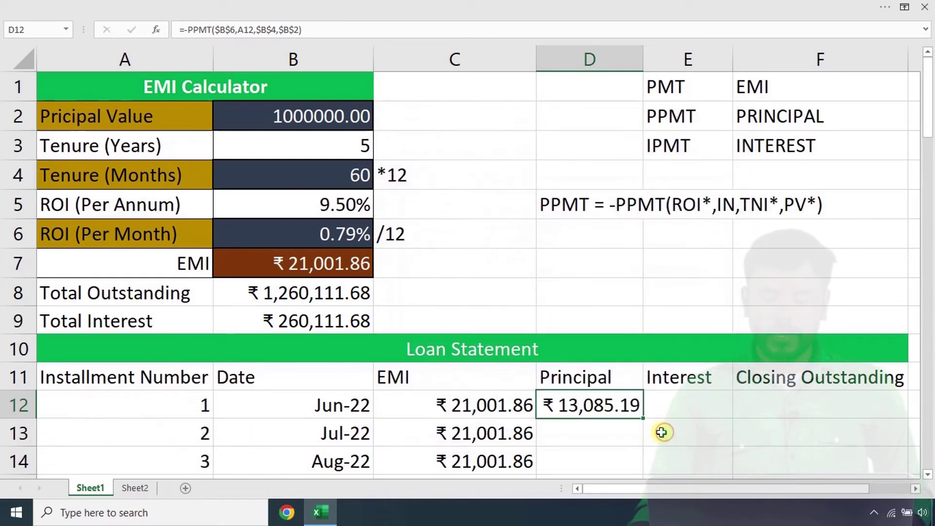
scroll(702, 359, "down", 1)
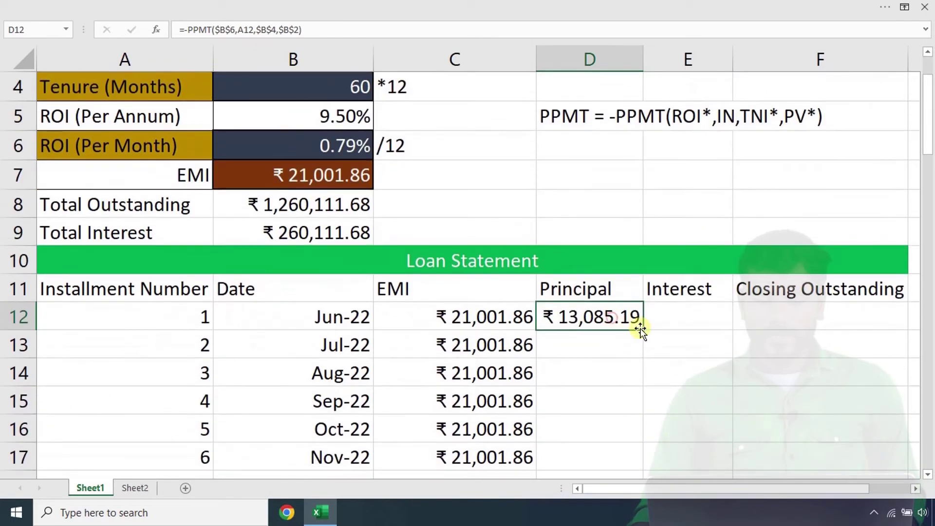
double_click(646, 332)
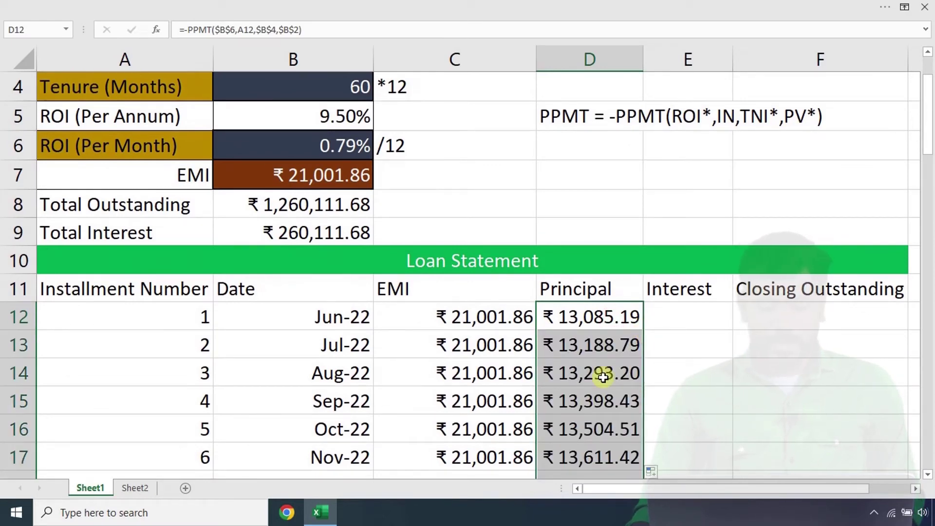
scroll(603, 378, "down", 18)
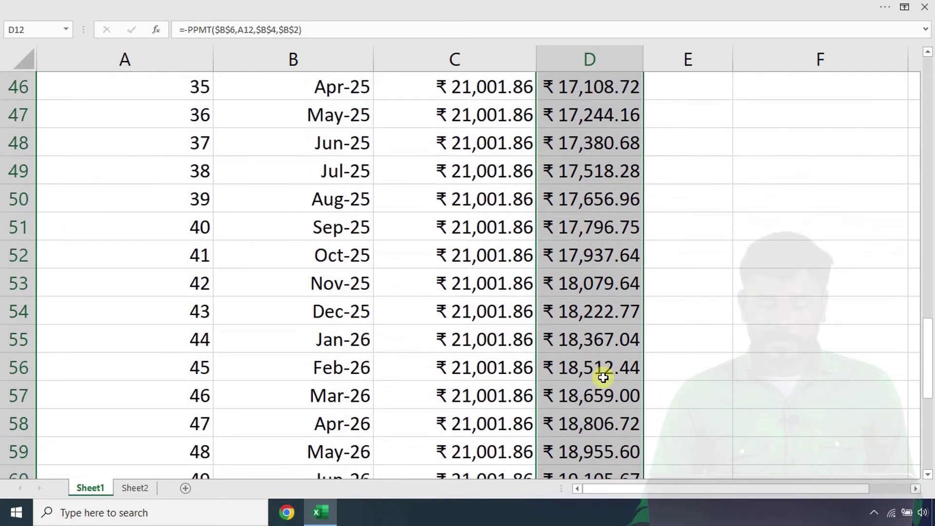
scroll(603, 378, "down", 3)
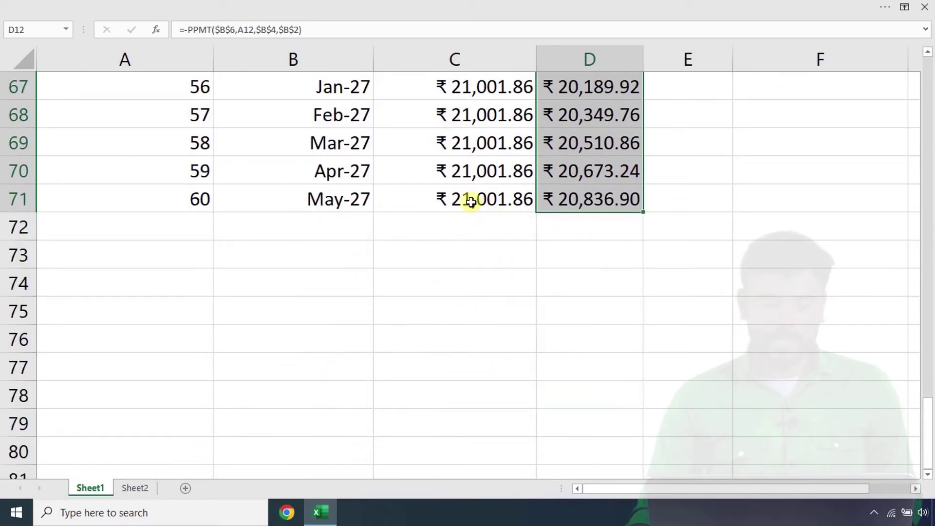
left_click(471, 202)
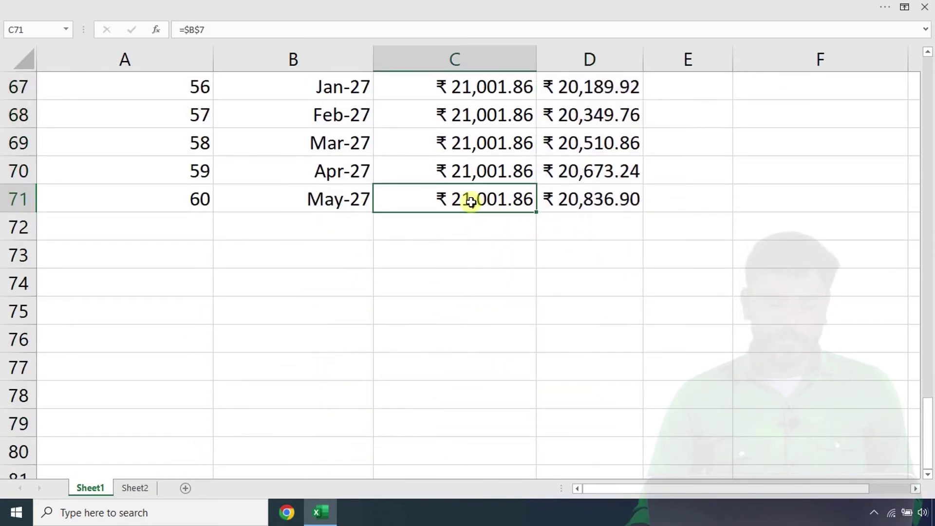
left_click(593, 199)
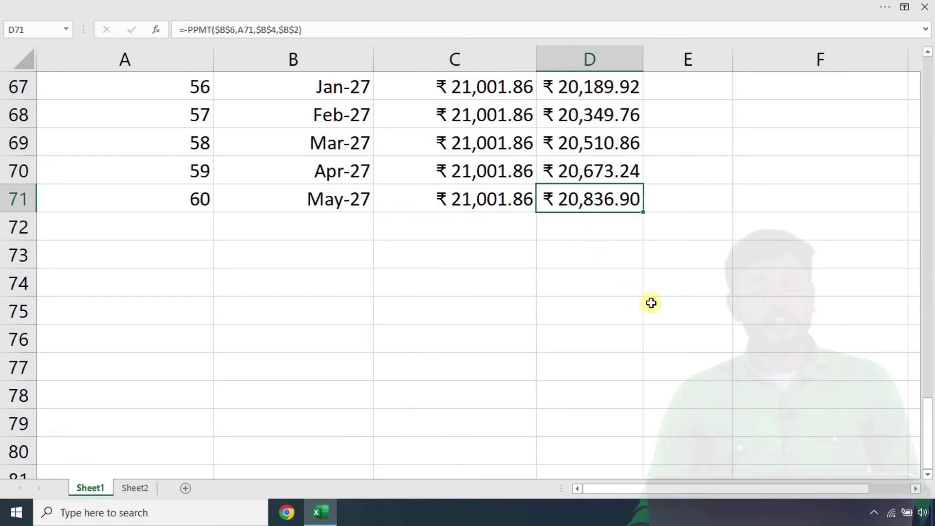
Move to the first Interest cell, E12.
left_click(675, 204)
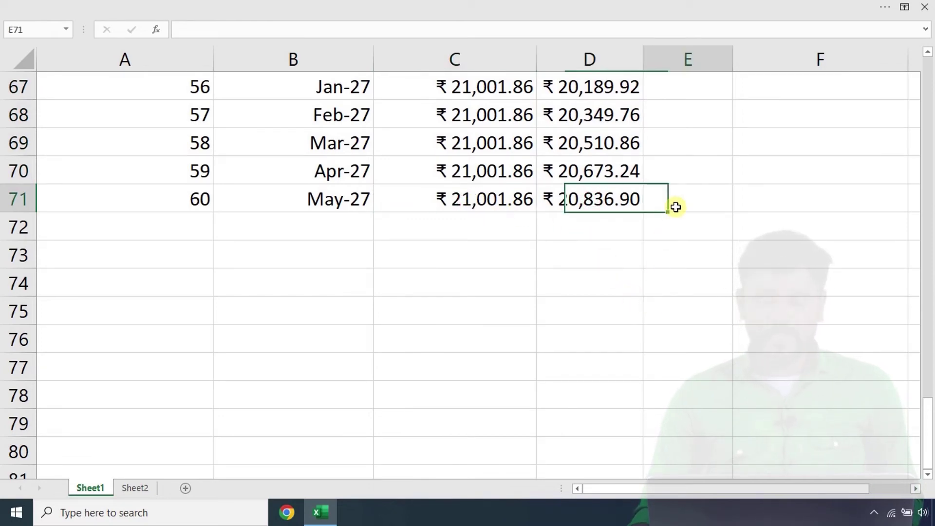
scroll(701, 242, "up", 15)
scroll(701, 242, "up", 7)
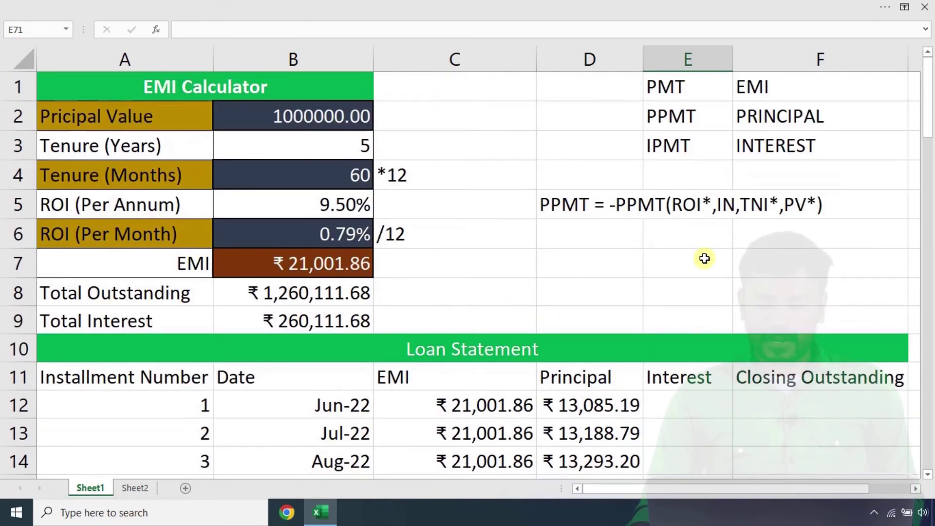
scroll(702, 258, "down", 2)
left_click(685, 226)
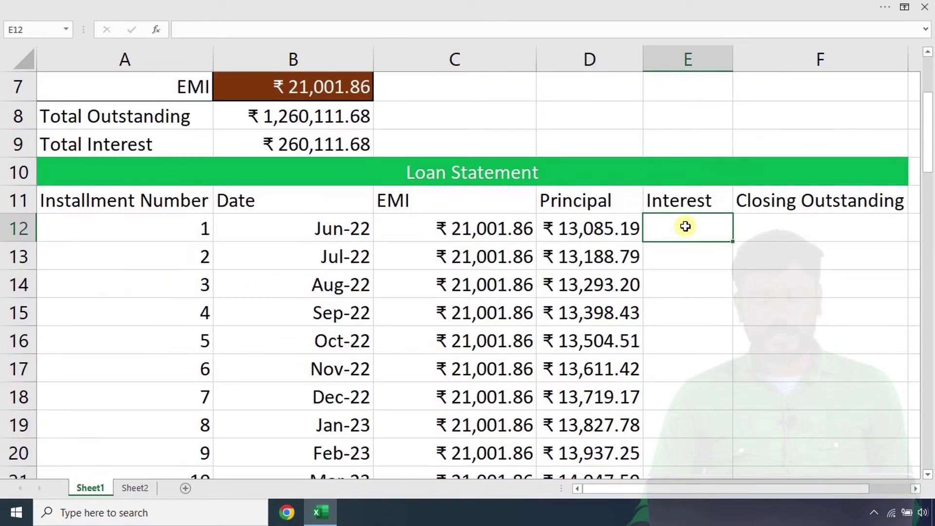
scroll(686, 226, "up", 2)
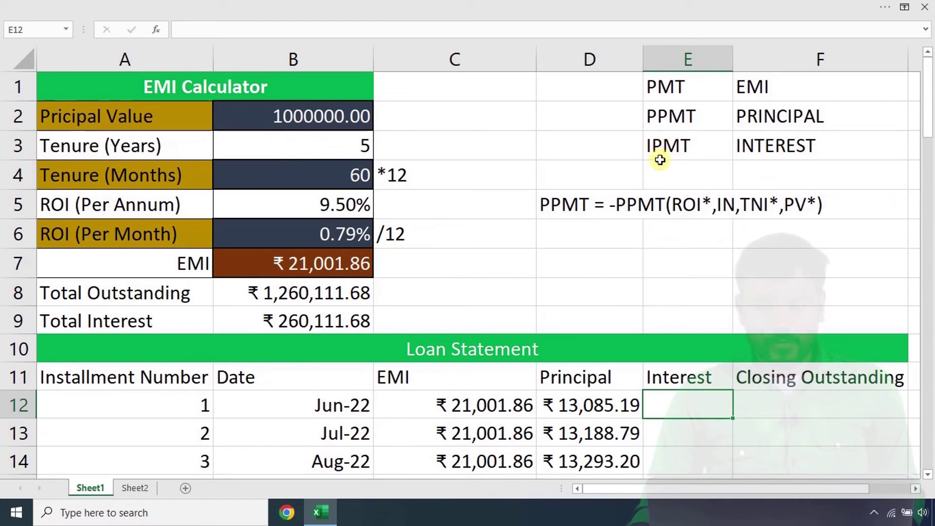
Copy the PPMT note from D5 to D6 and edit it to IPMT = -IPMT(ROI*,IN,TNI*,PV*).
left_click(603, 208)
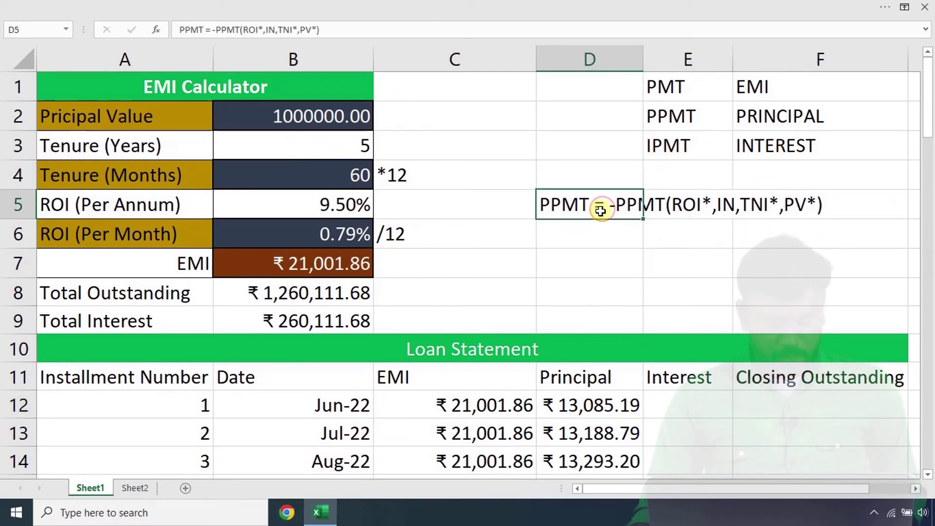
key("ctrl+c")
left_click(584, 234)
key("ctrl+v")
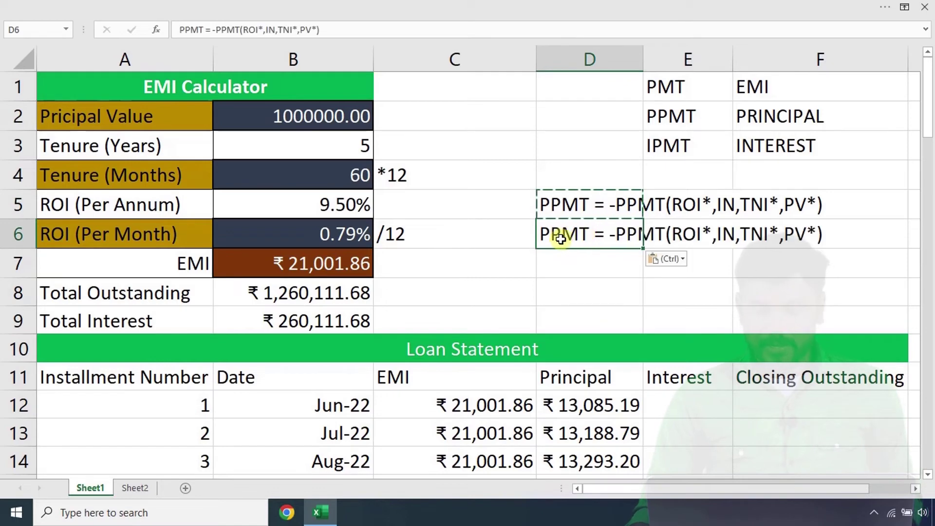
key("Escape")
key("BackSpace")
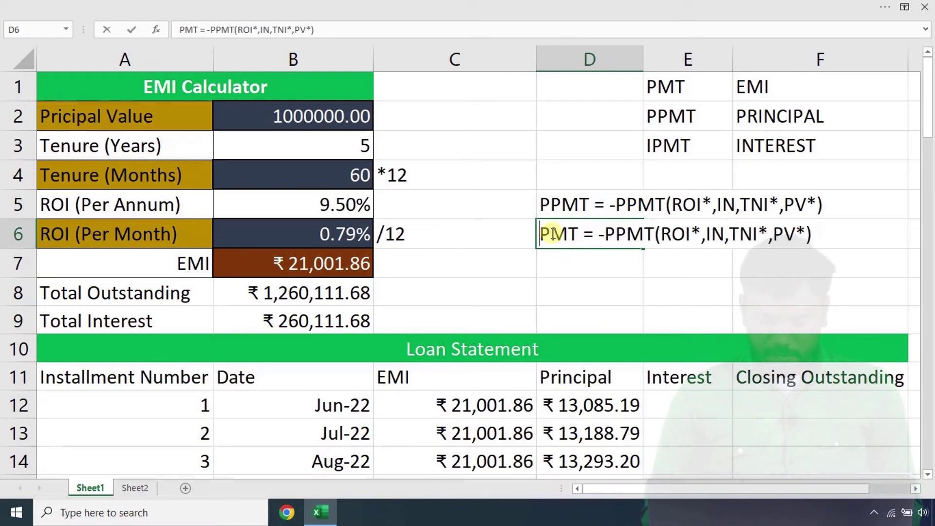
type("I")
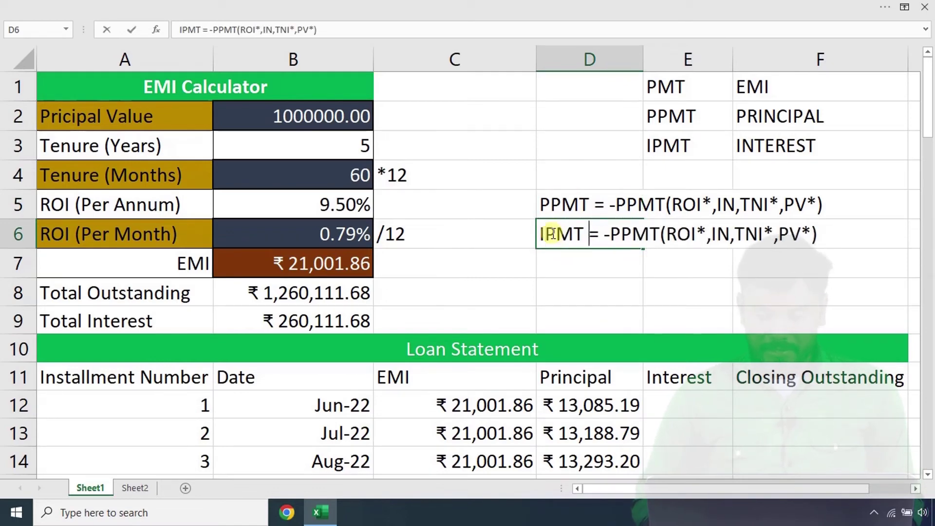
key("Right")
key("Right")
key("Right")
key("BackSpace")
type("I")
left_click(721, 284)
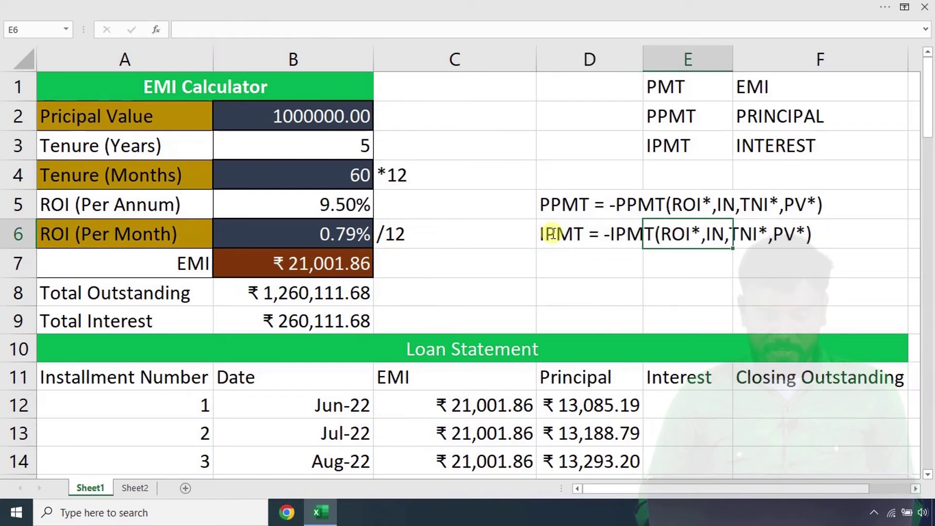
scroll(650, 284, "down", 1)
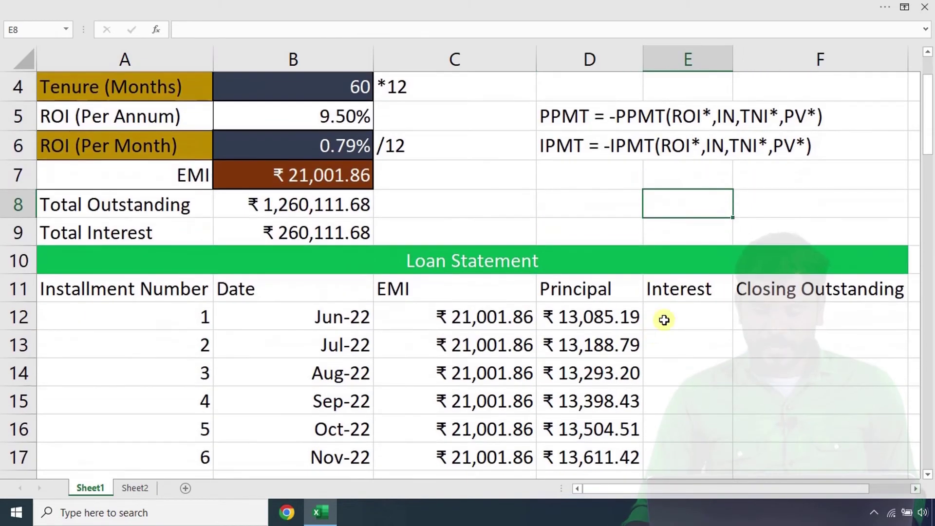
Begin the E12 interest formula as =-IPMT($B$6,A12, with the monthly rate locked.
left_click(664, 316)
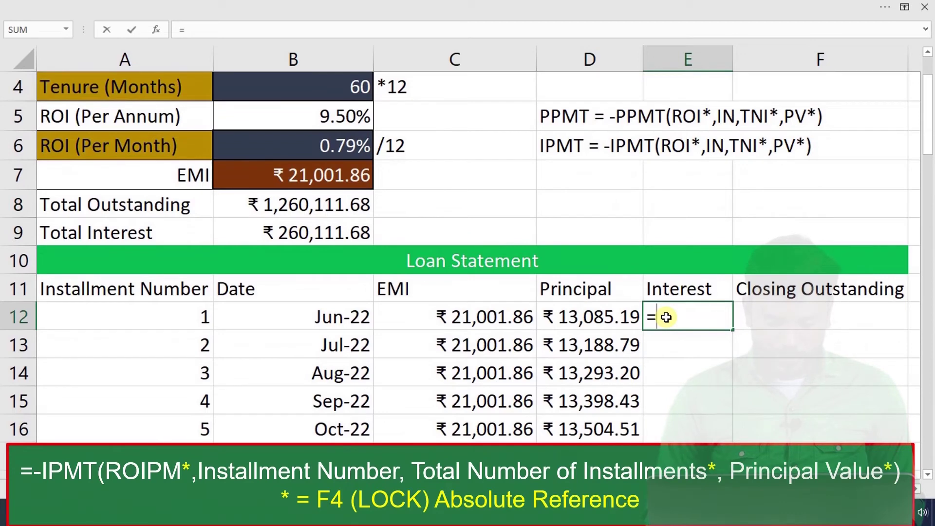
type("=I")
key("BackSpace")
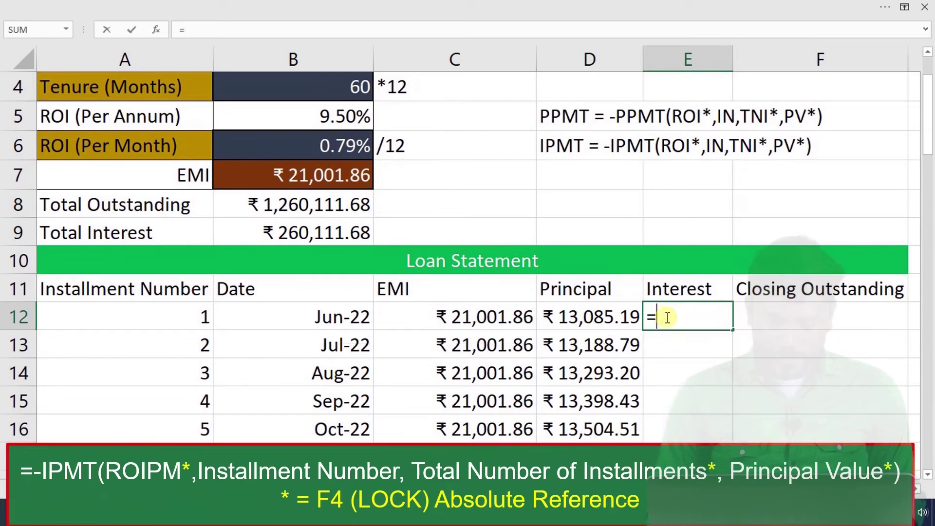
type("-")
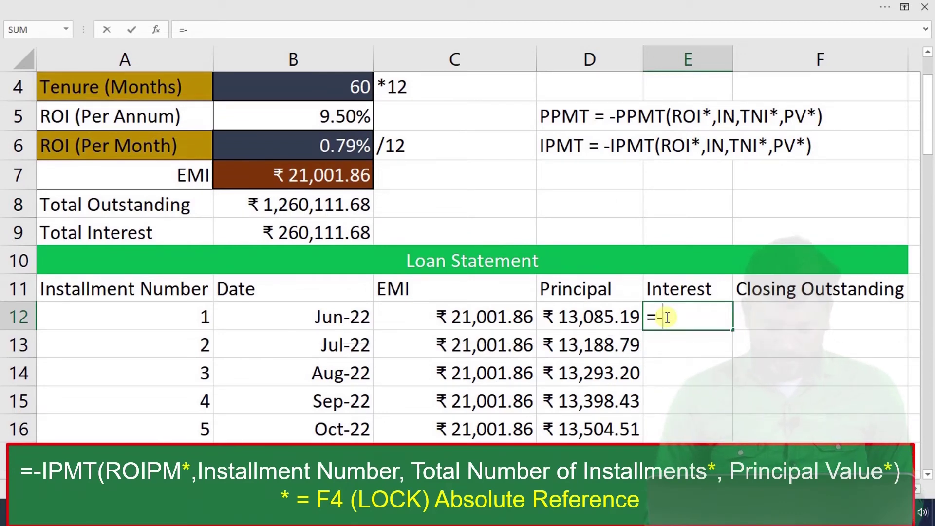
type("IPMT")
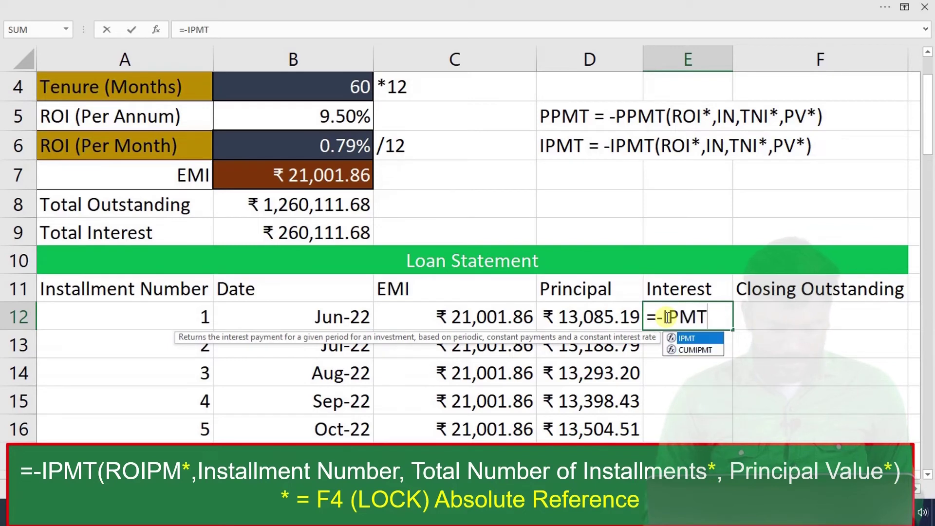
type("(")
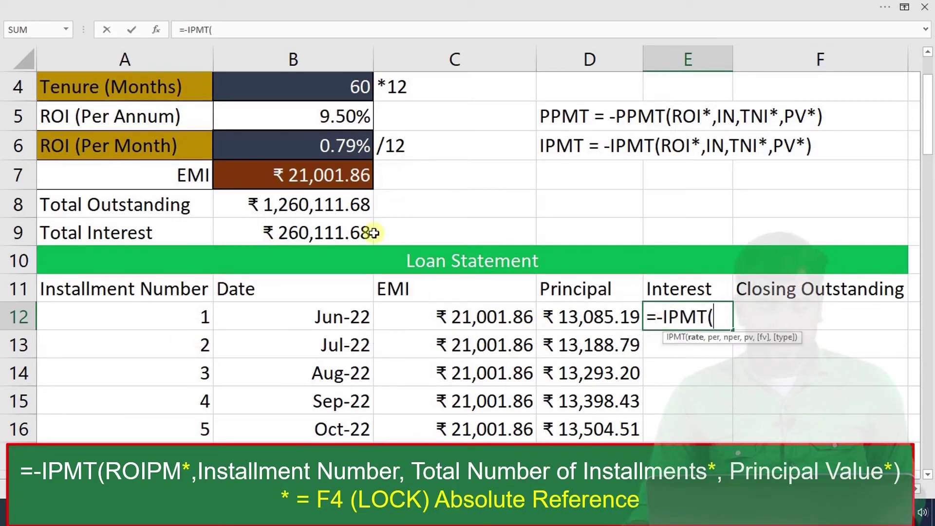
left_click(331, 146)
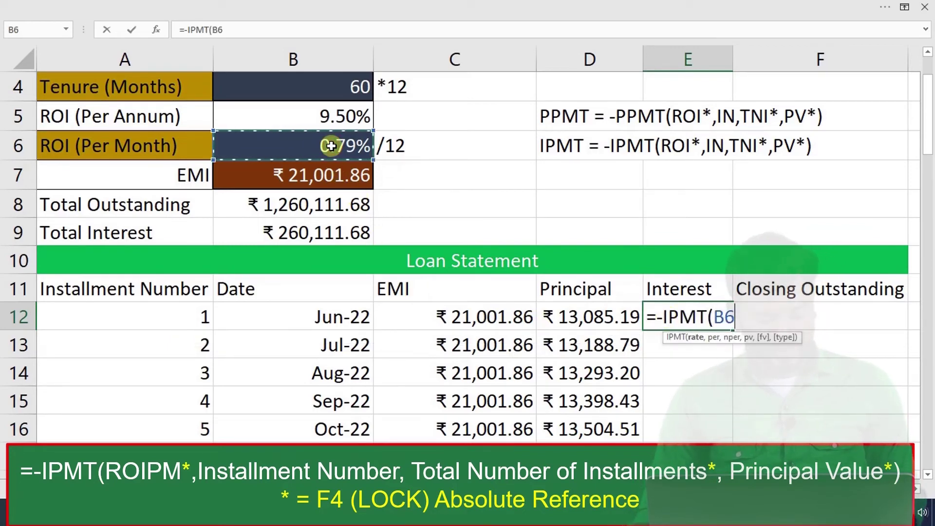
key("F4")
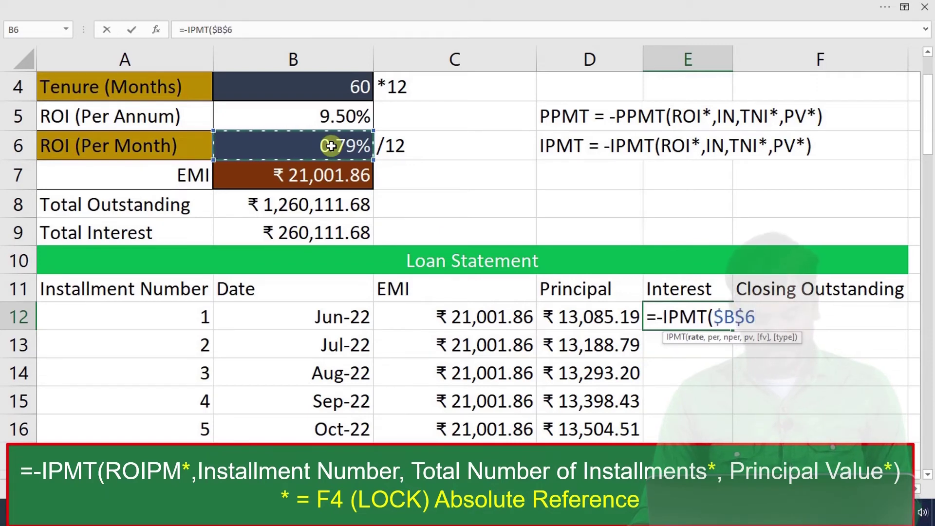
type(",")
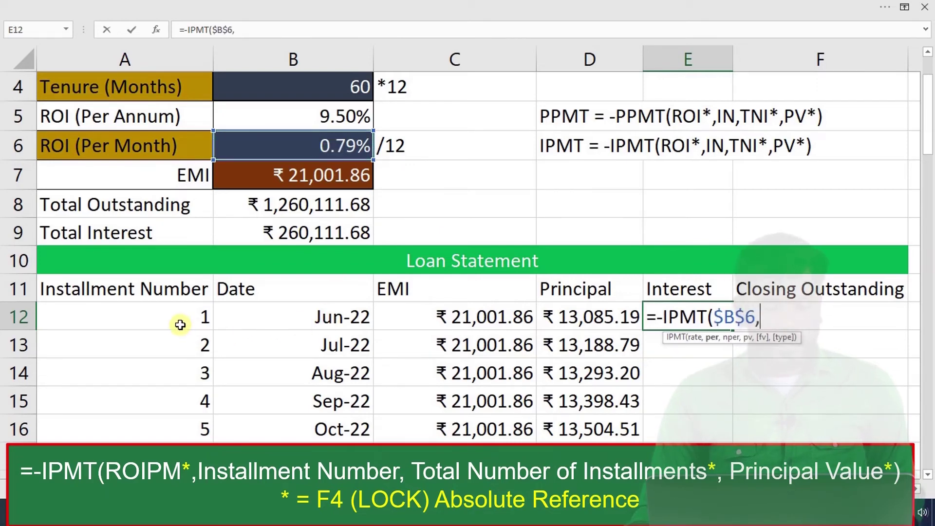
left_click(167, 315)
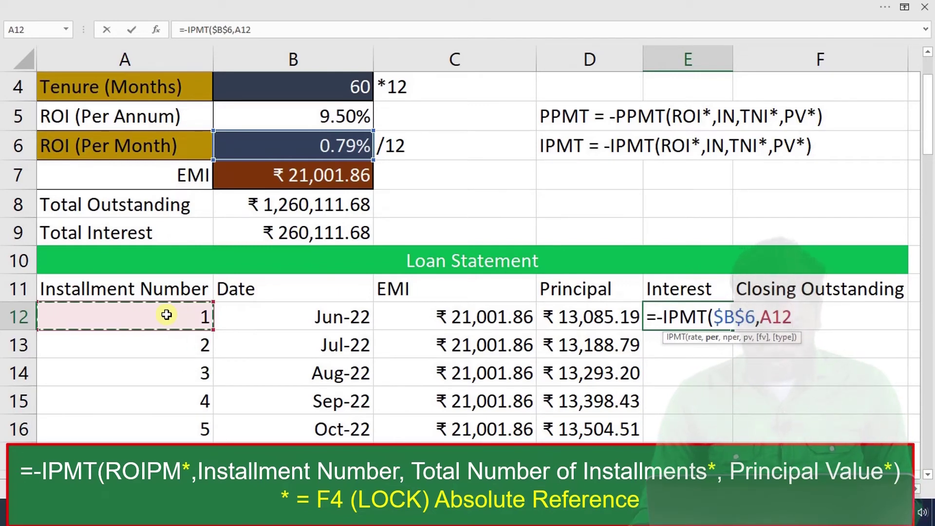
Finish it with absolute $B$4 and $B$2, giving $7,916.67, then review C12 and D12.
type(",")
scroll(359, 293, "up", 1)
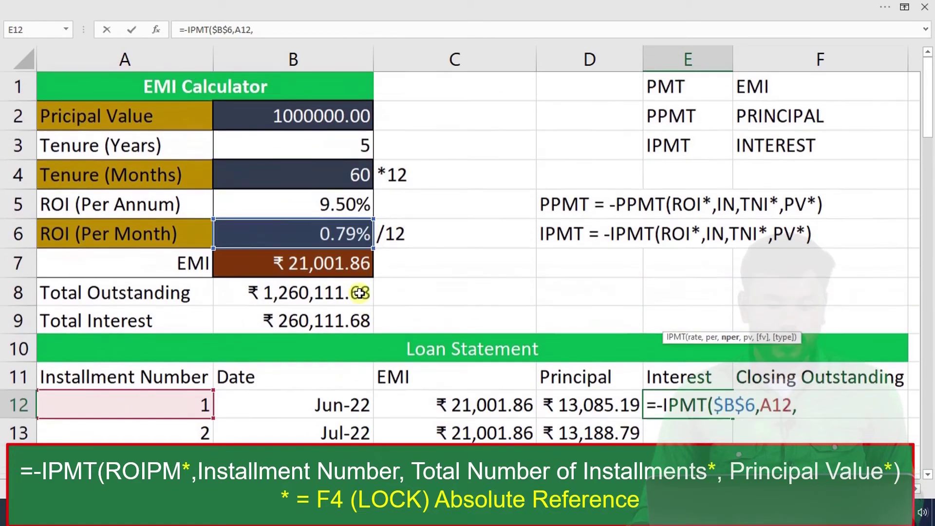
left_click(317, 181)
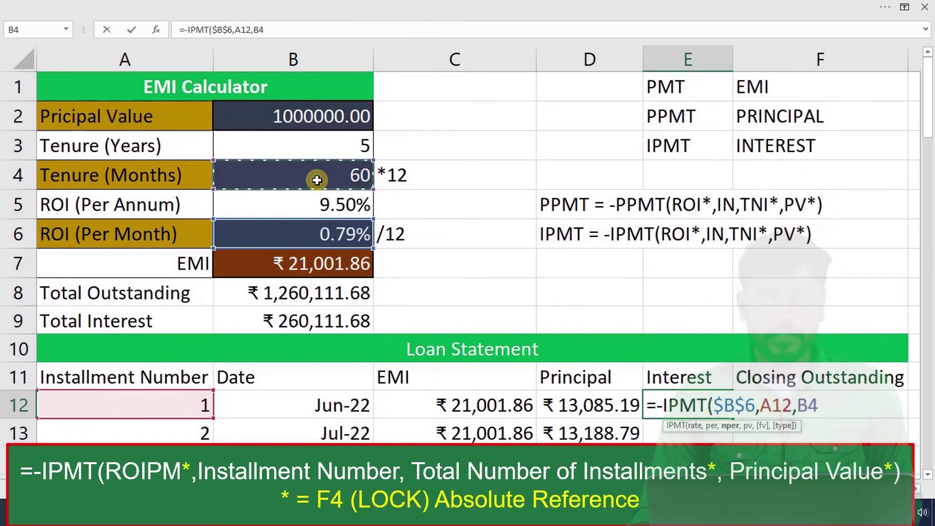
key("F4")
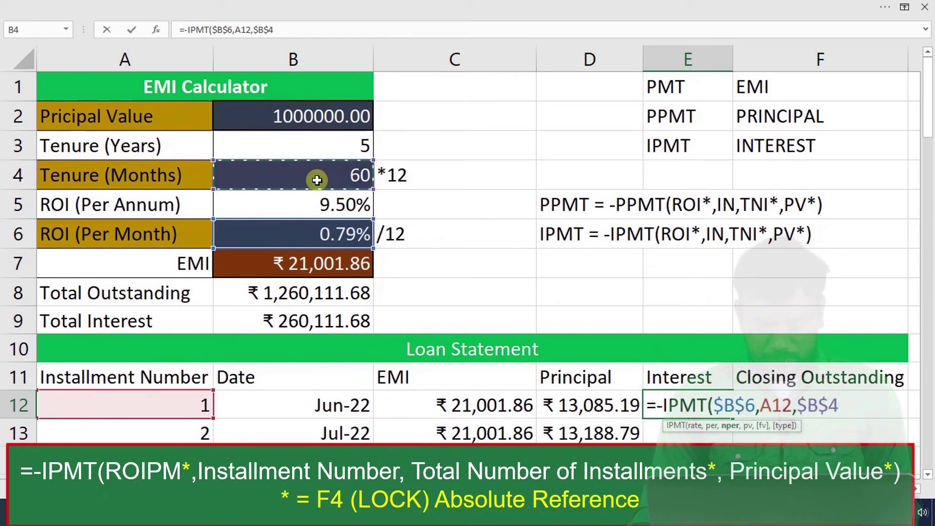
type(",")
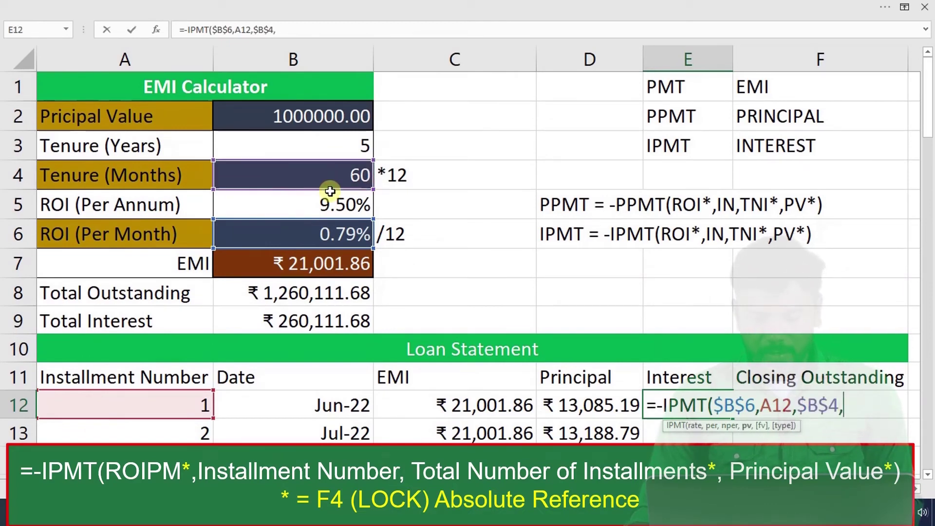
left_click(288, 112)
key("F4")
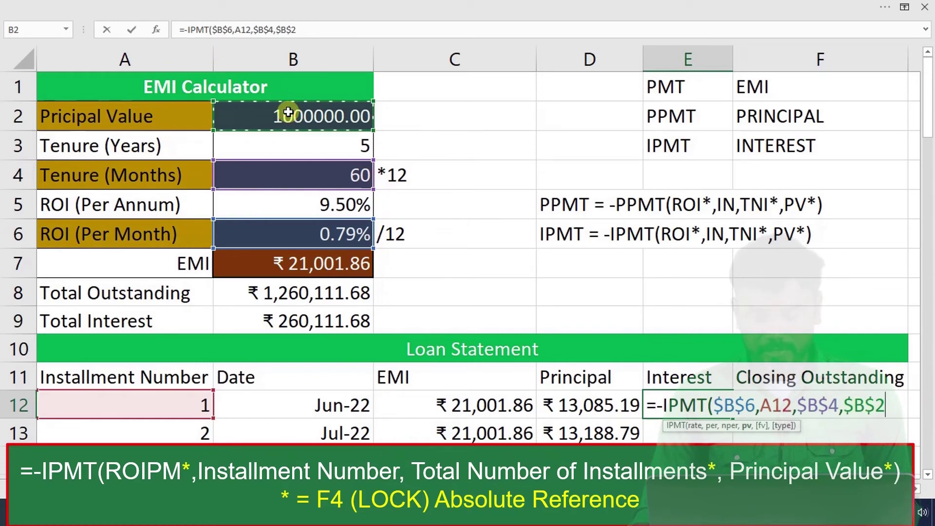
type(")")
key("Tab")
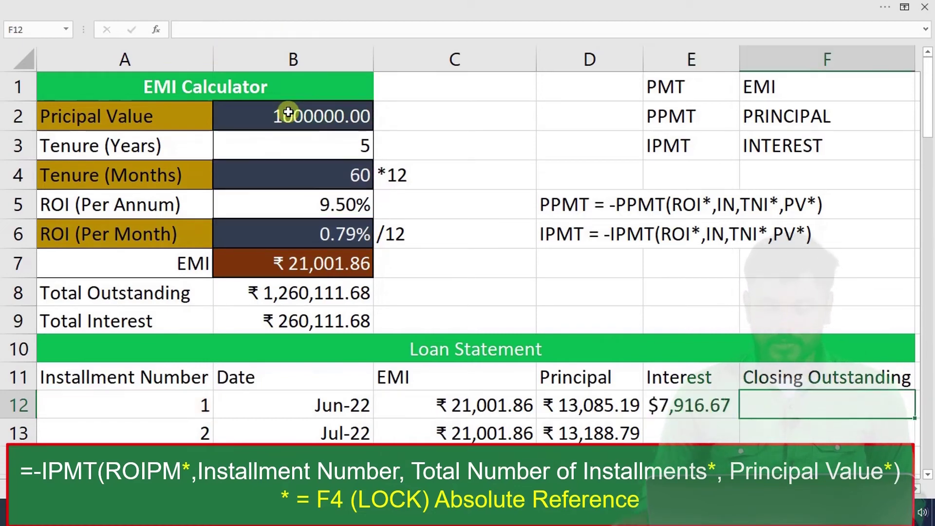
left_click(460, 409)
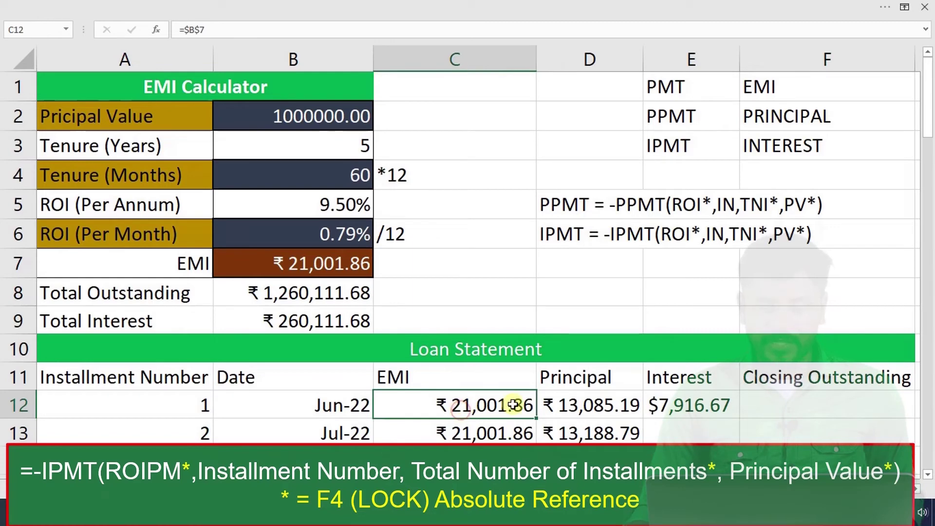
left_click(576, 399)
Format E12 with the ₹ English (India) currency symbol so it reads ₹ 7,916.67.
left_click(693, 405)
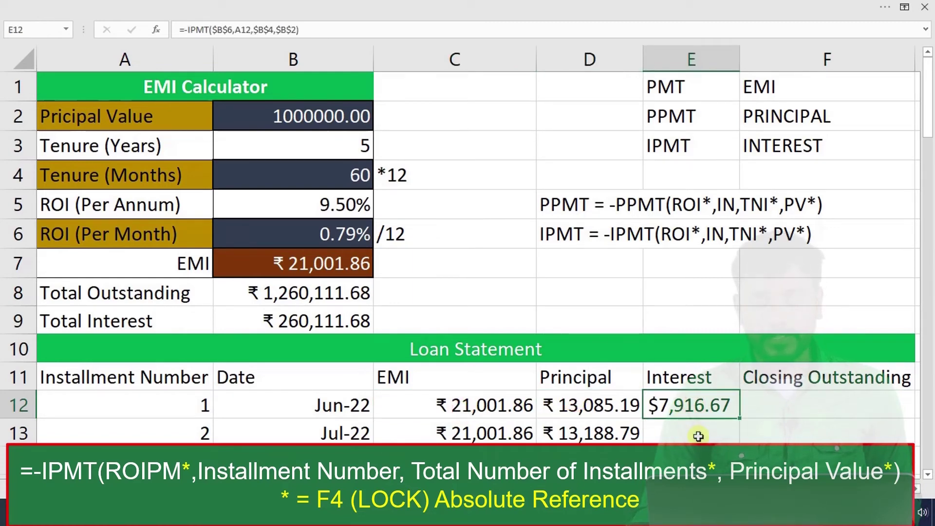
key("ctrl+1")
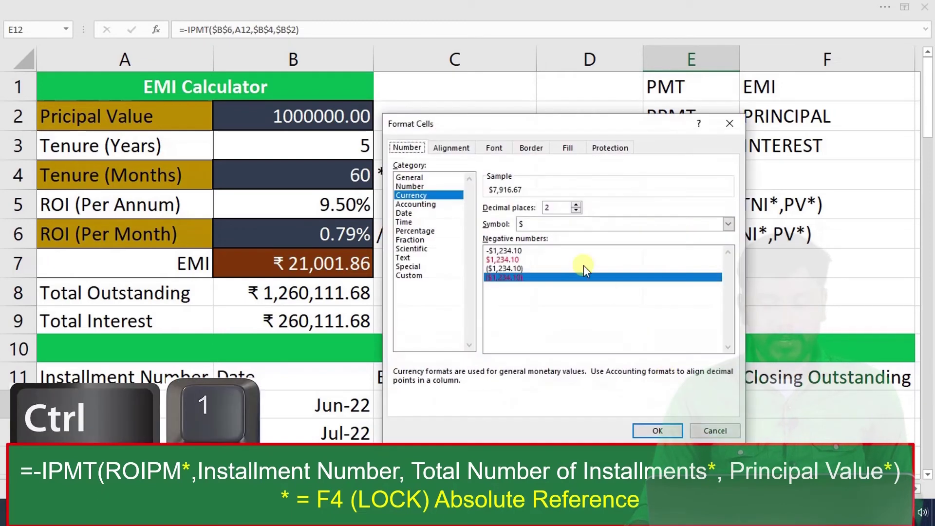
left_click(728, 225)
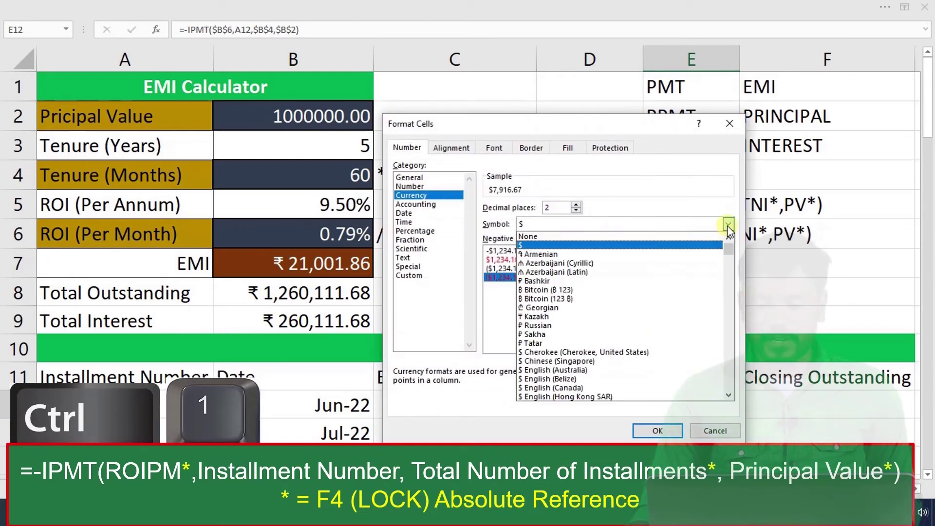
scroll(674, 286, "down", 20)
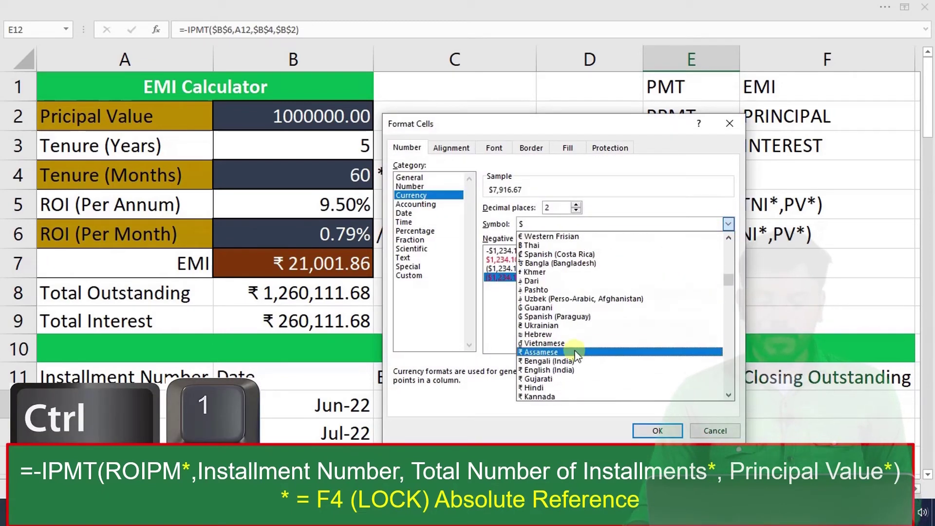
left_click(568, 371)
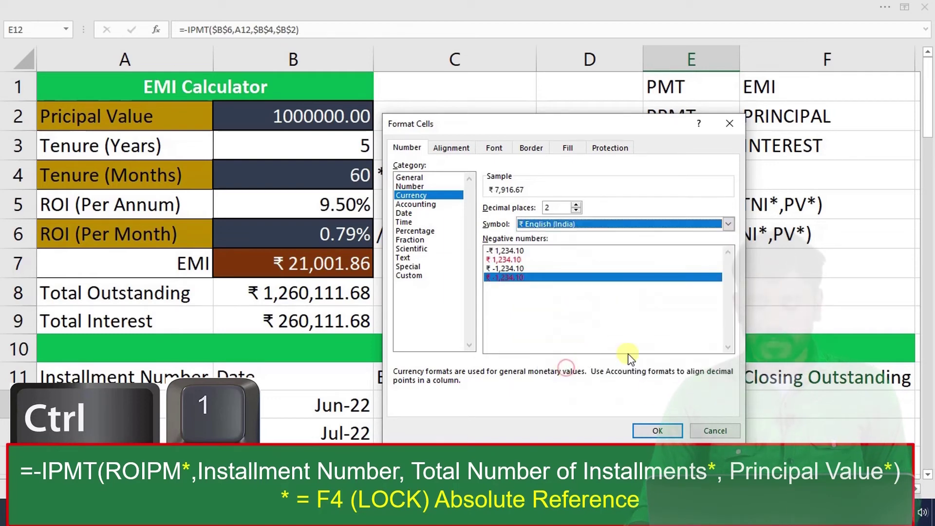
left_click(657, 430)
Copy the E12 IPMT formula down to E71 and check installment 60's EMI, principal and interest.
left_click(780, 412)
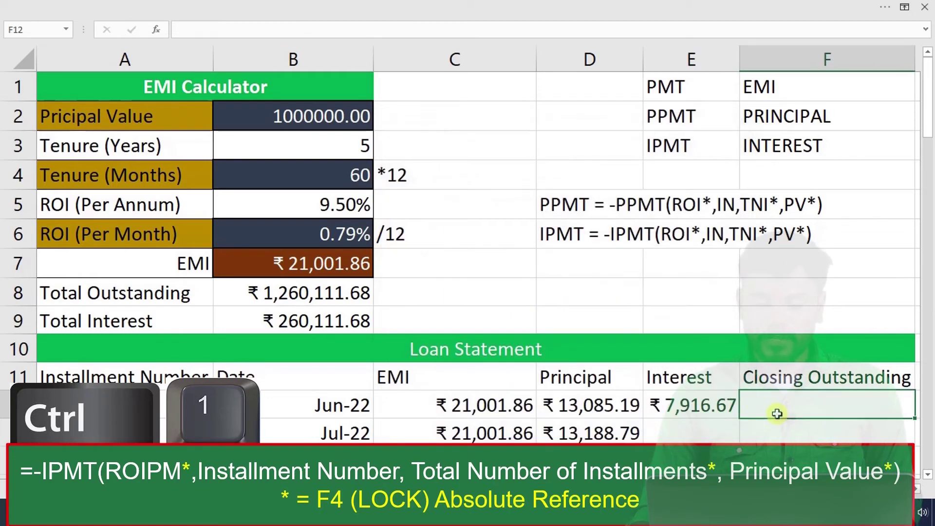
scroll(731, 370, "down", 1)
left_click(702, 317)
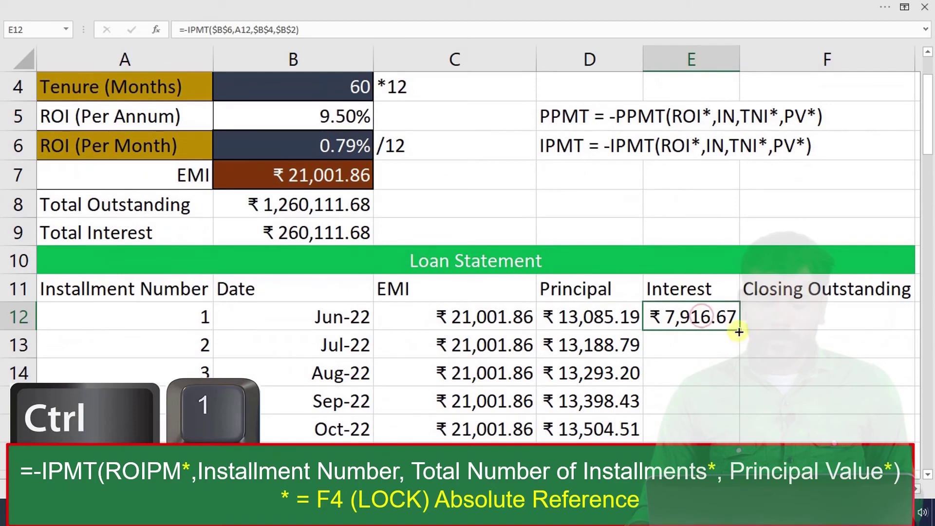
double_click(739, 331)
scroll(701, 375, "down", 20)
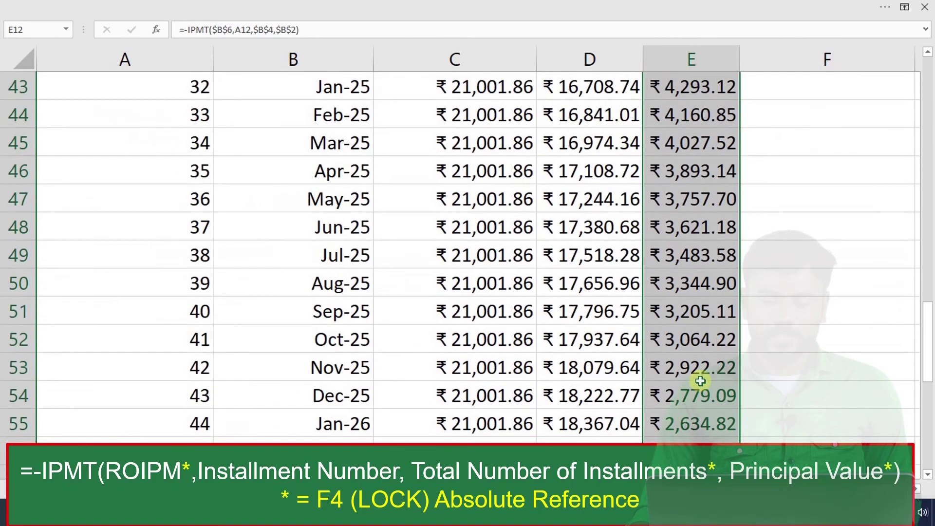
left_click(470, 192)
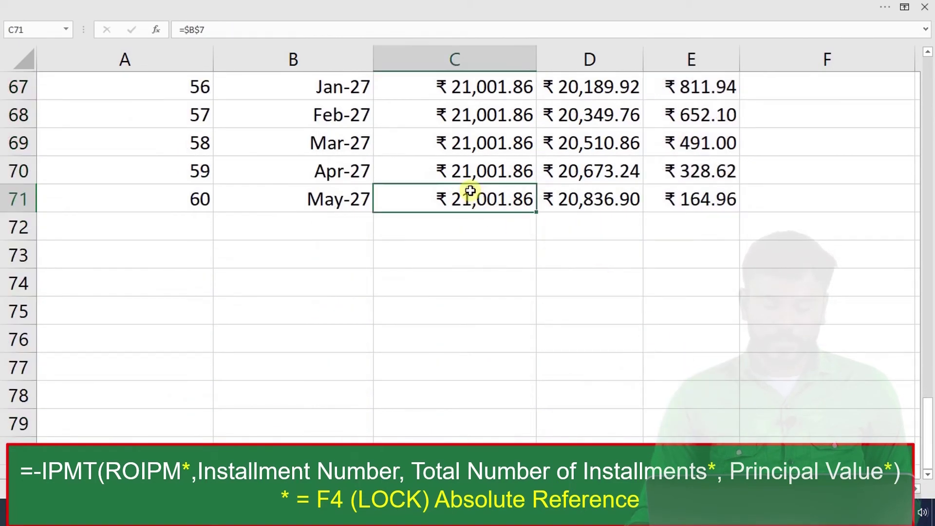
left_click(582, 193)
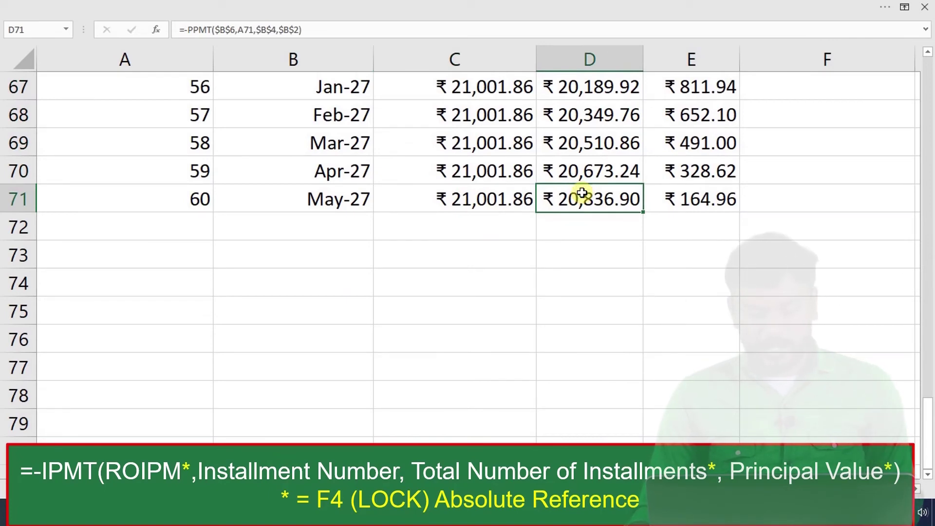
left_click(682, 200)
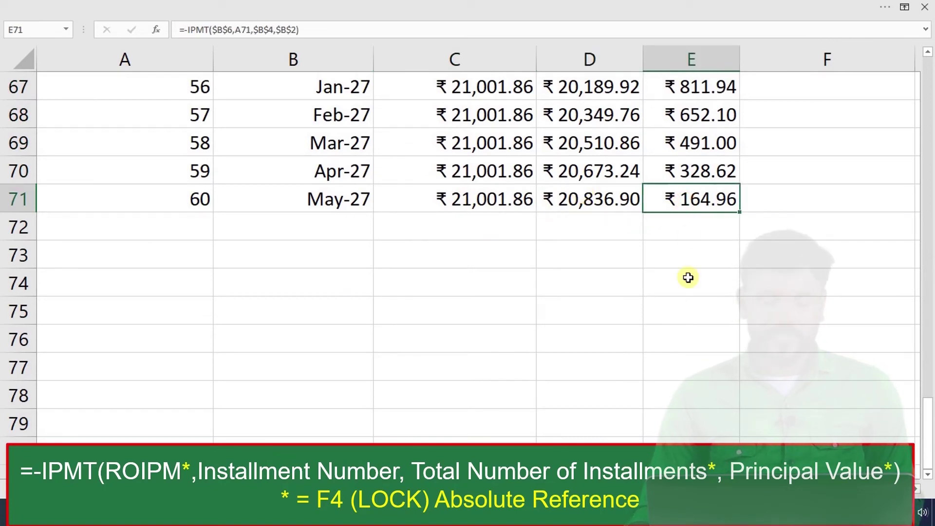
scroll(689, 277, "up", 18)
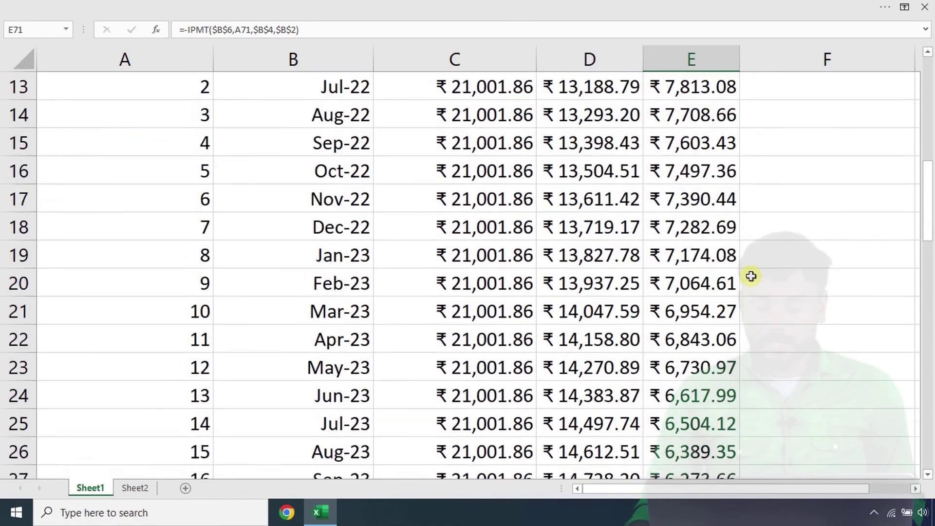
scroll(750, 276, "up", 3)
left_click(781, 308)
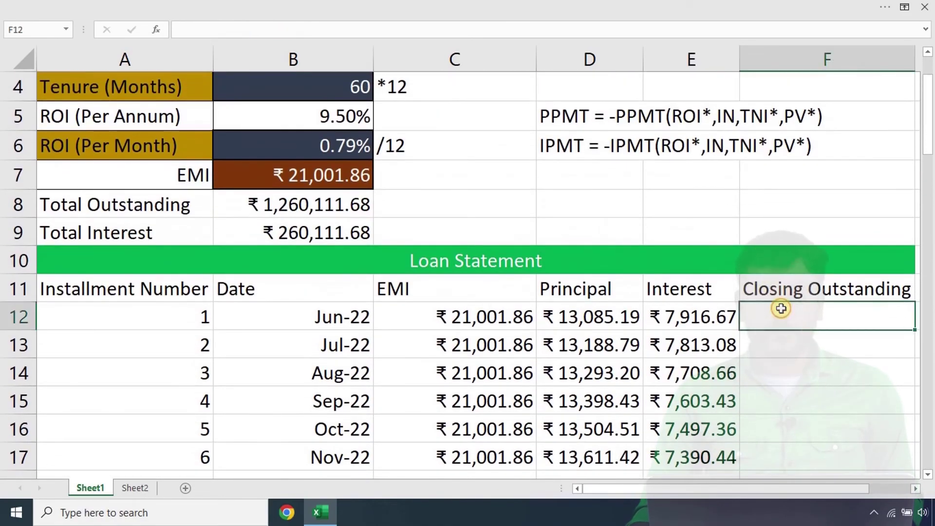
Enter =B8-C12 in F12 for a first closing outstanding of ₹ 1,239,109.82.
scroll(781, 308, "down", 2)
scroll(794, 245, "up", 1)
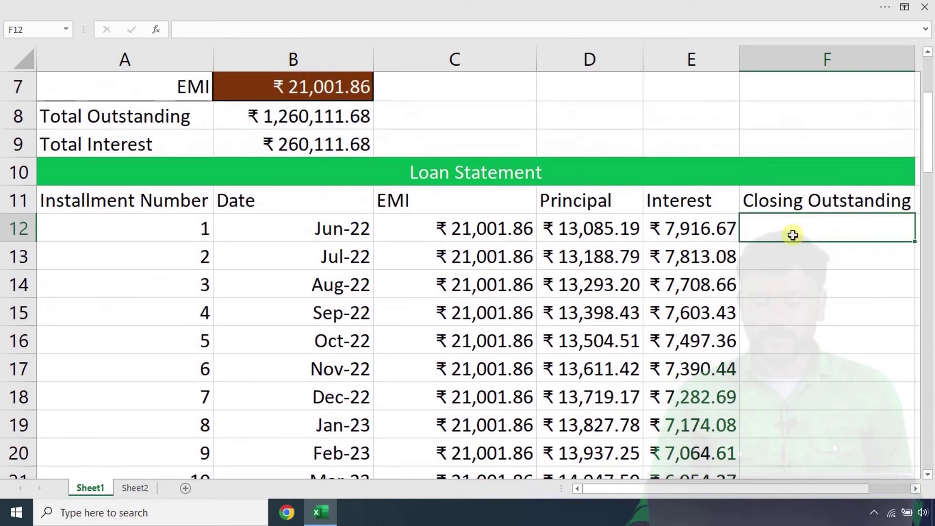
scroll(749, 273, "up", 1)
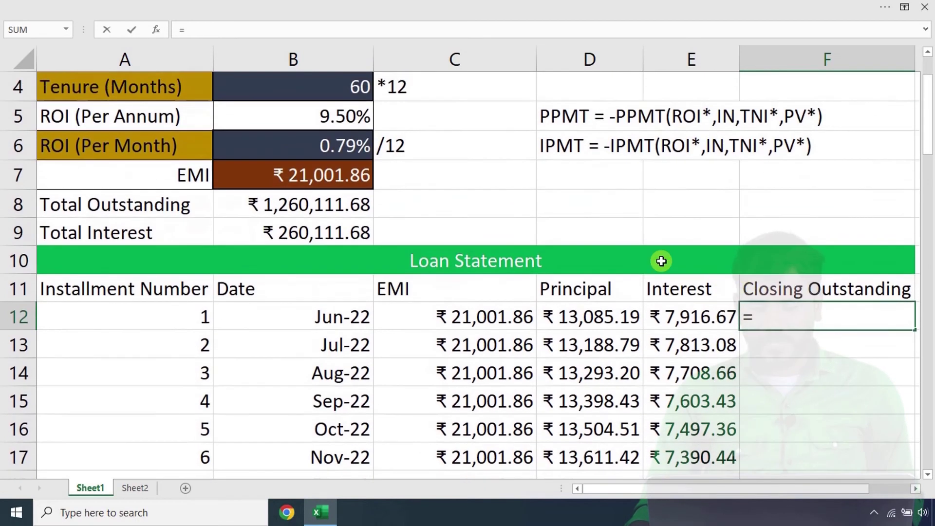
left_click(272, 204)
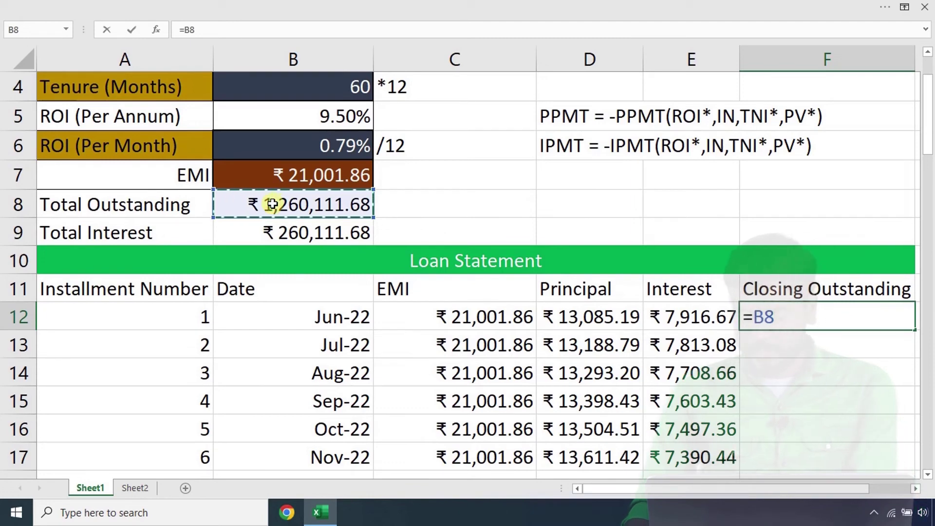
type("-")
left_click(417, 315)
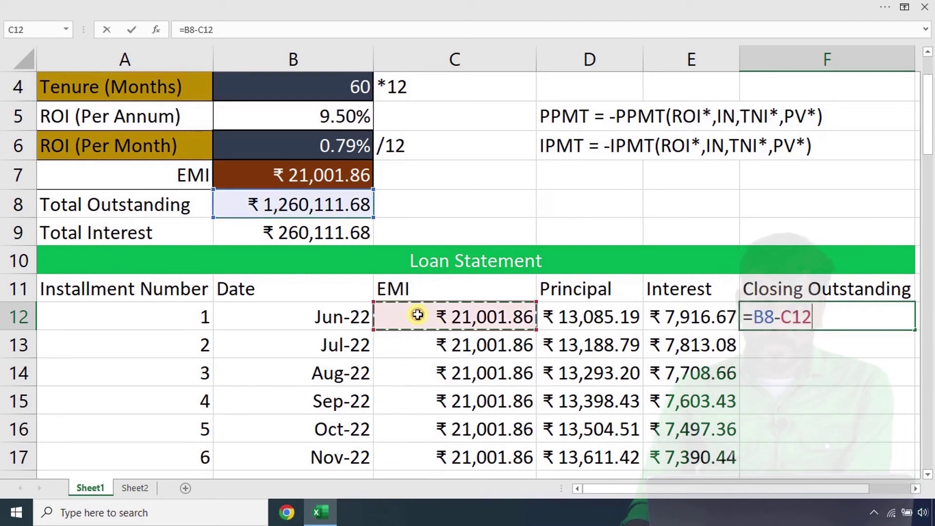
key("Tab")
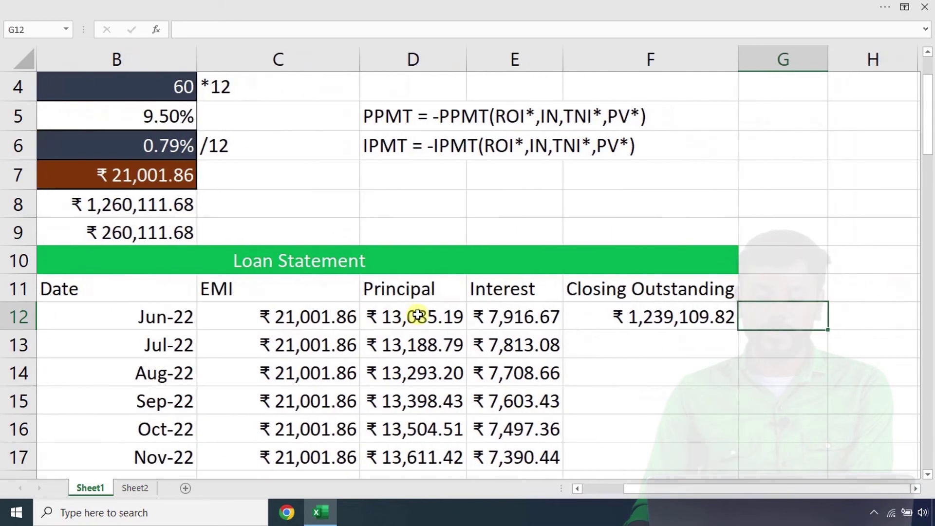
left_click(634, 340)
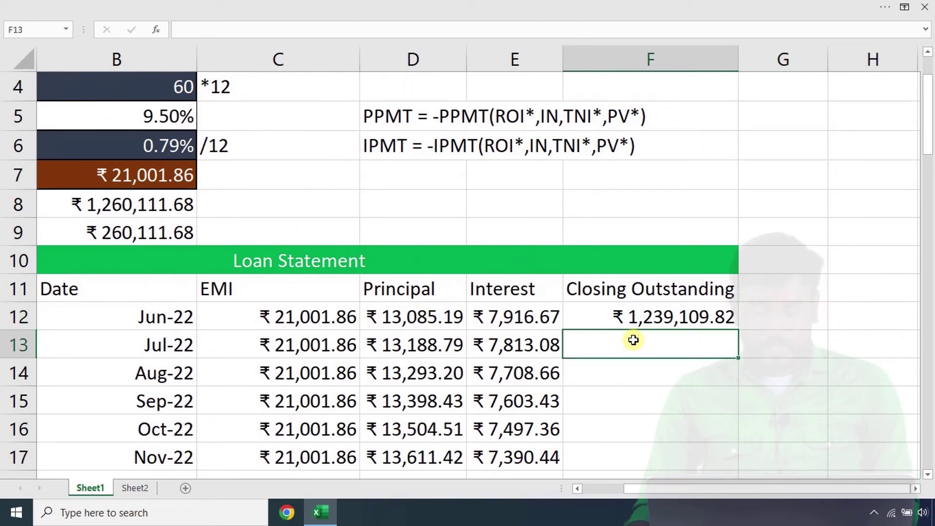
Enter =F12-C13 in F13 for the second installment's closing outstanding.
type("=")
left_click(627, 319)
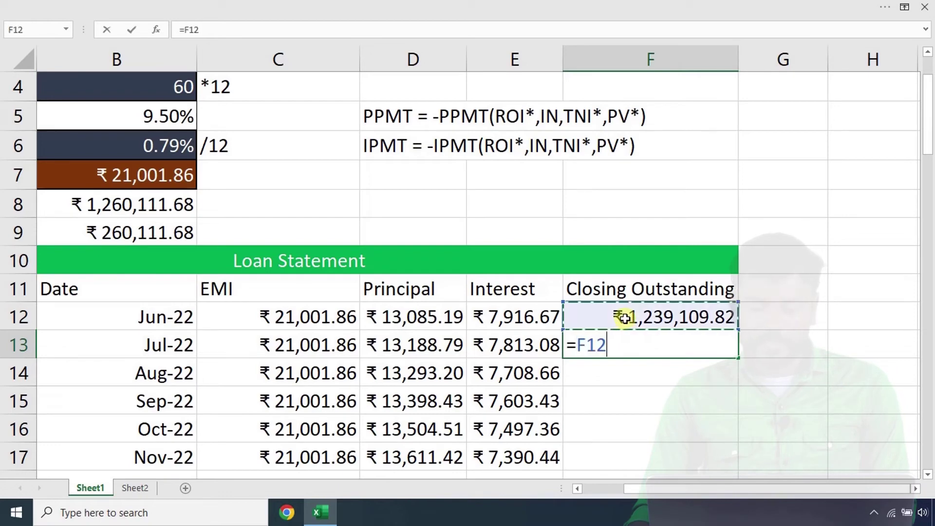
type("-")
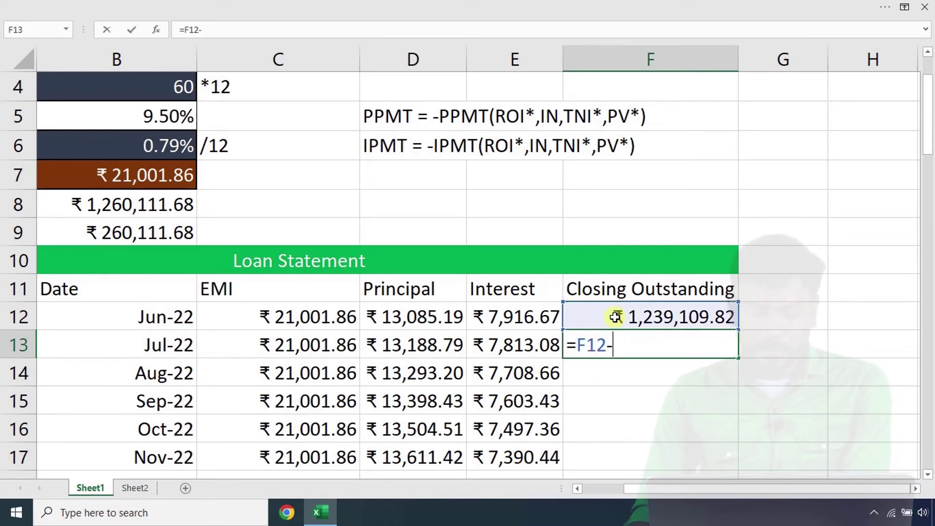
left_click(284, 350)
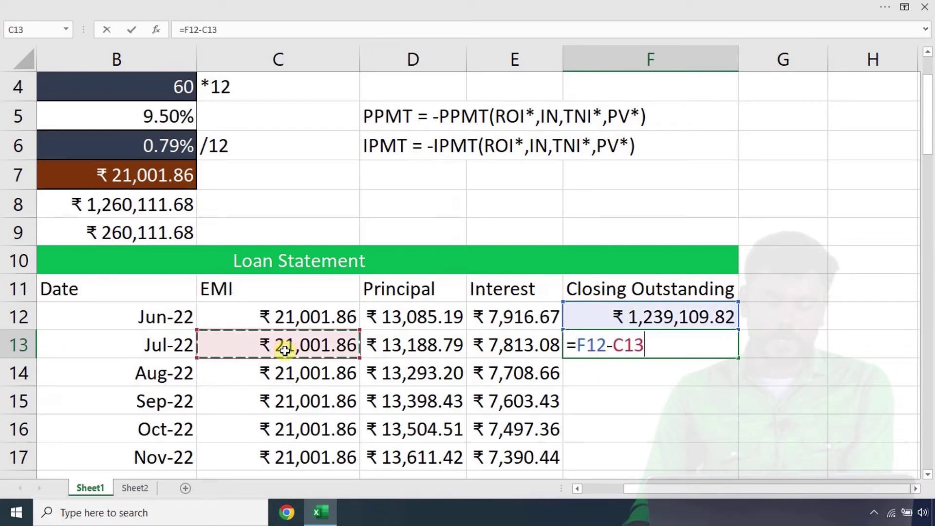
key("Tab")
Copy the F13 formula down to F71 and confirm the May-27 balance of ₹ -0.00.
left_click(632, 345)
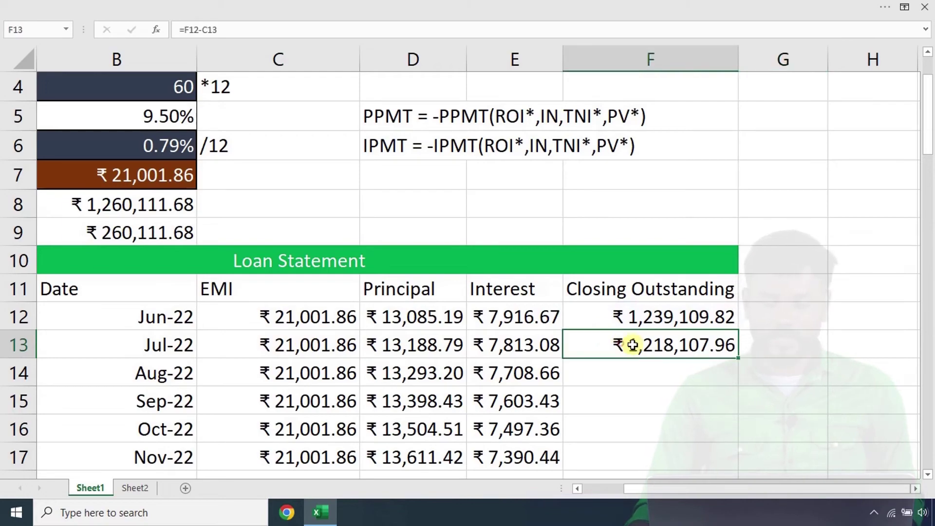
double_click(739, 359)
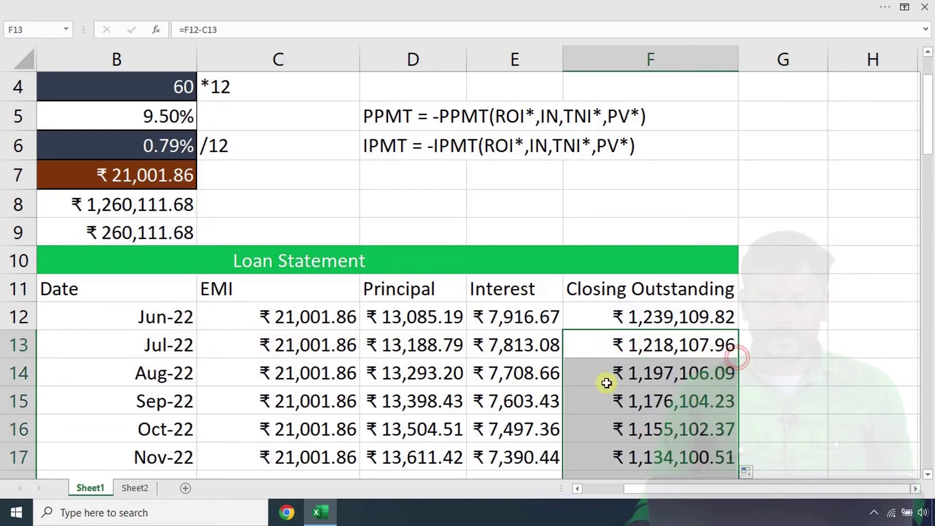
scroll(593, 376, "down", 6)
scroll(593, 375, "down", 12)
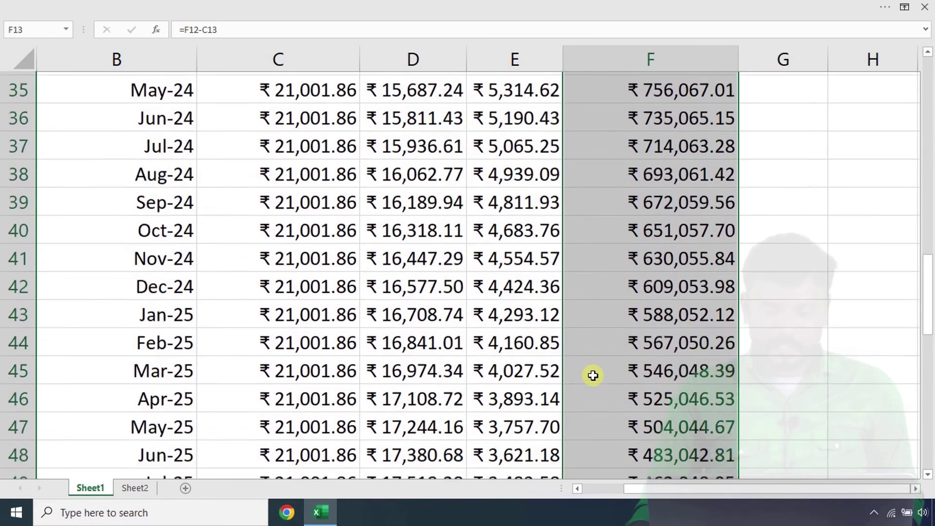
scroll(606, 344, "down", 2)
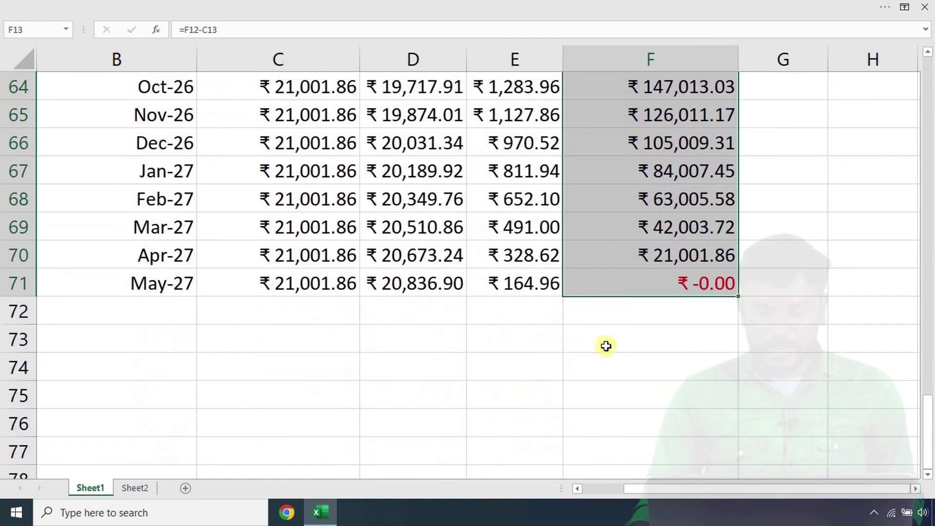
left_click(621, 286)
key("Left")
key("Left")
key("Left")
key("Left")
key("Left")
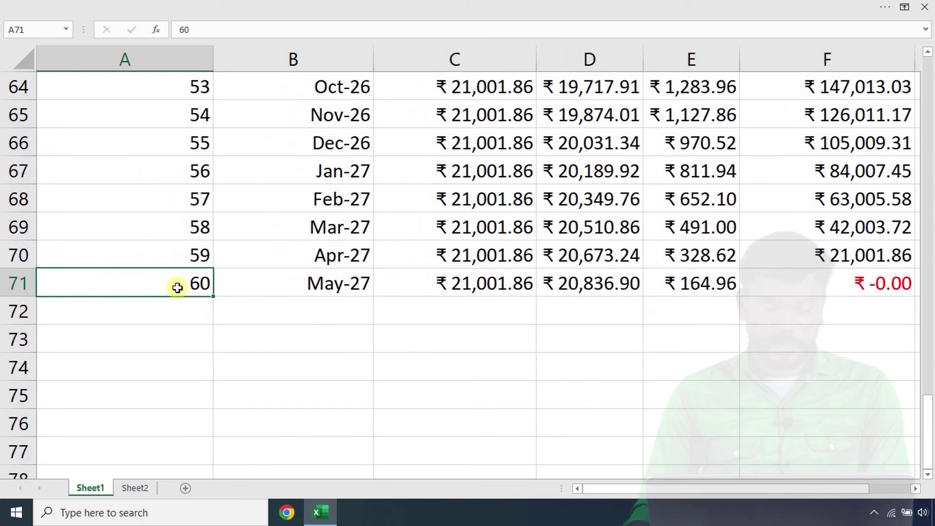
key("Right")
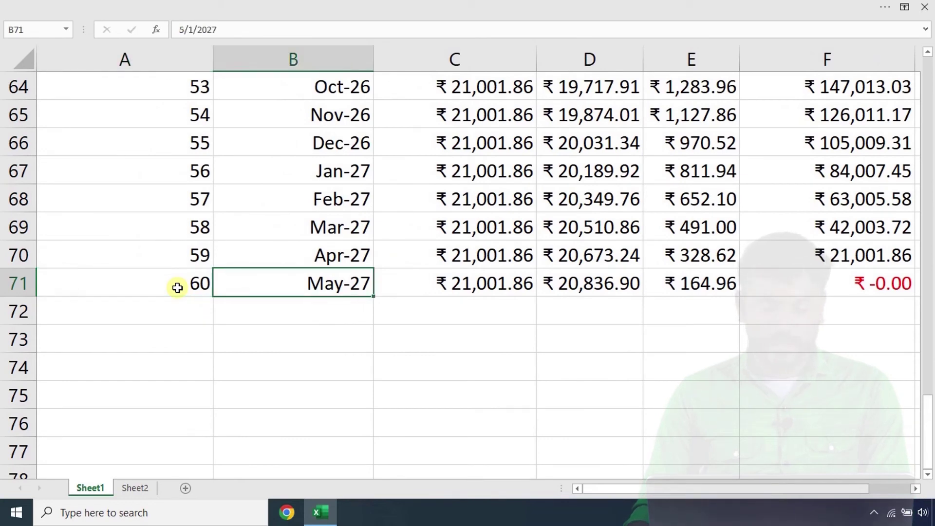
key("Right")
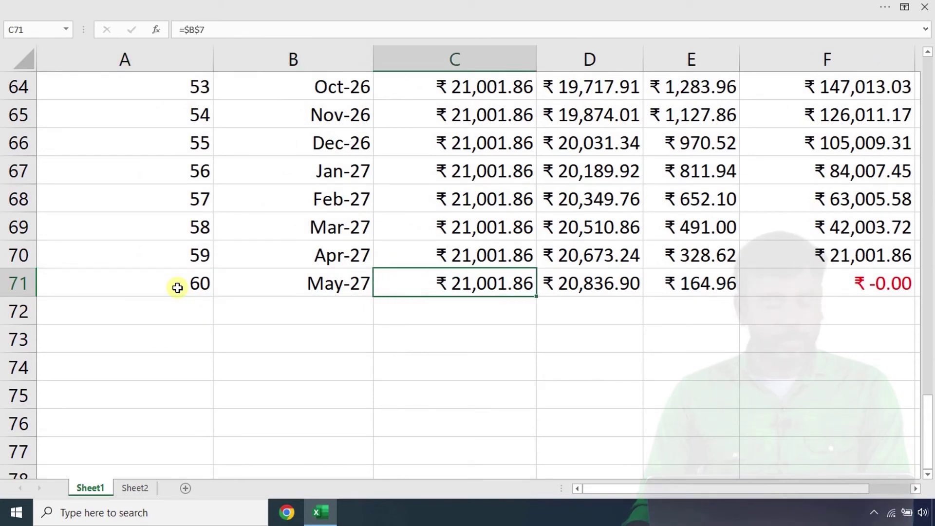
left_click(554, 279)
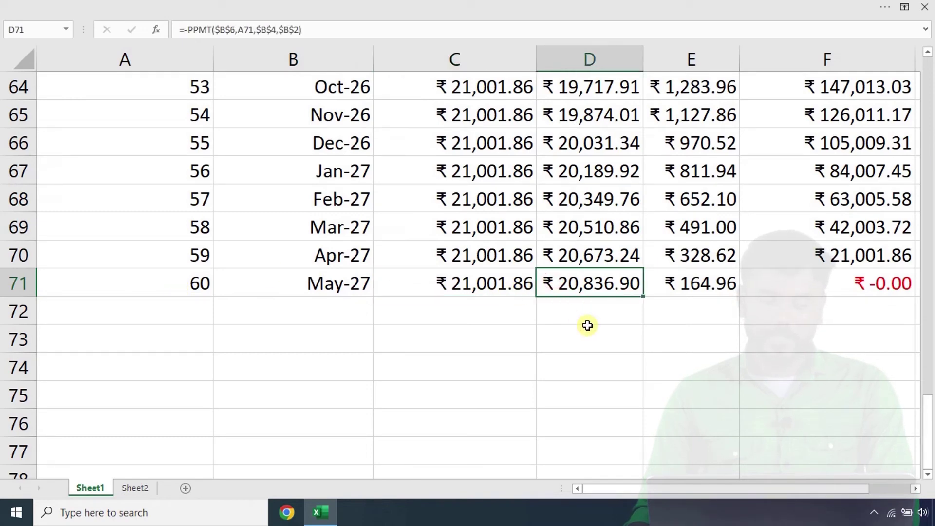
key("Right")
key("Right")
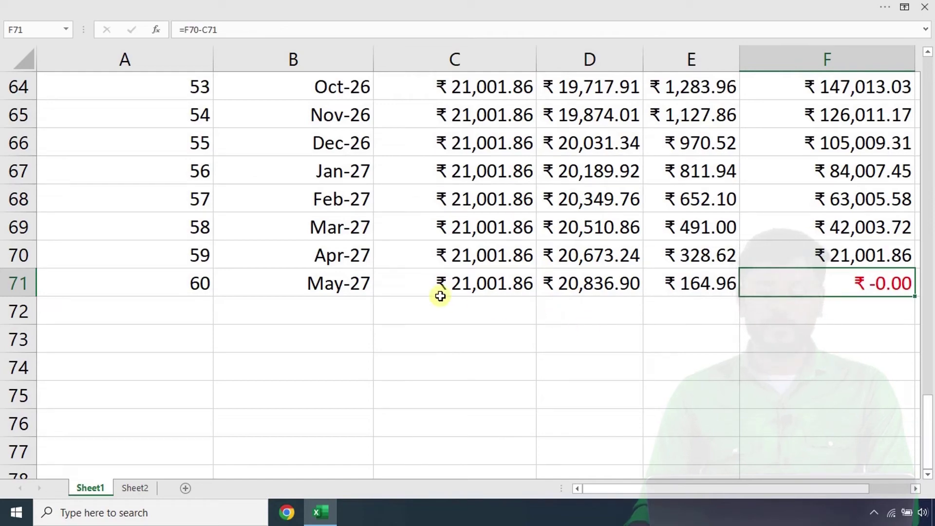
key("Left")
key("Left")
key("Left")
key("Home")
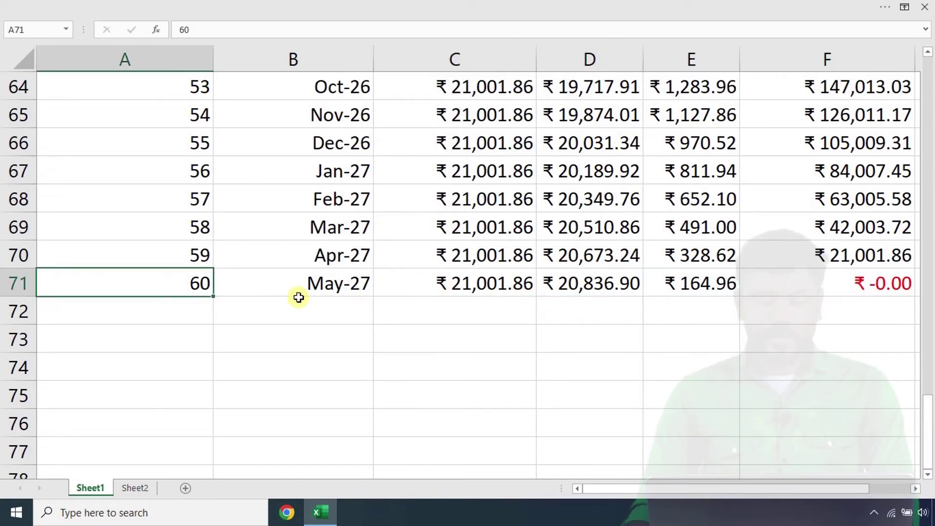
scroll(314, 292, "up", 20)
left_click(295, 122)
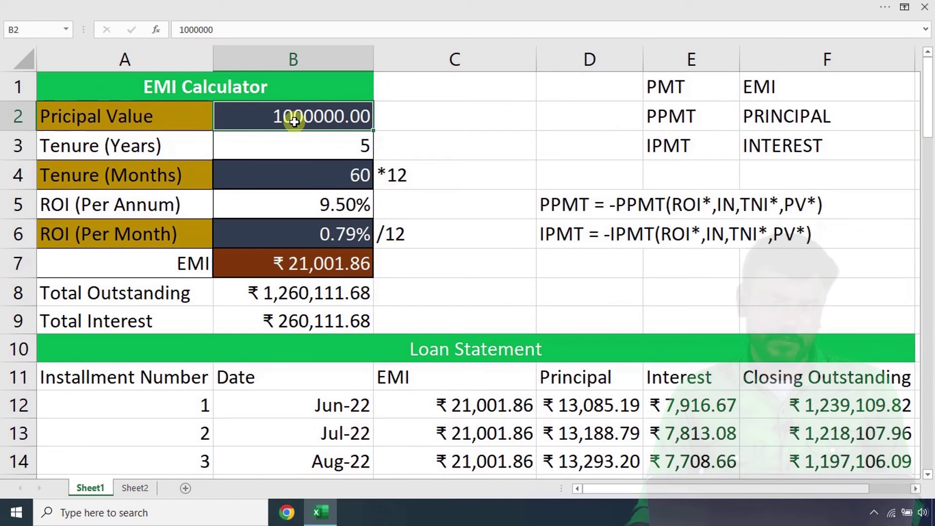
Enter principal 5000000, tenure 20 years and annual interest rate 8.3 in the input cells.
type("4")
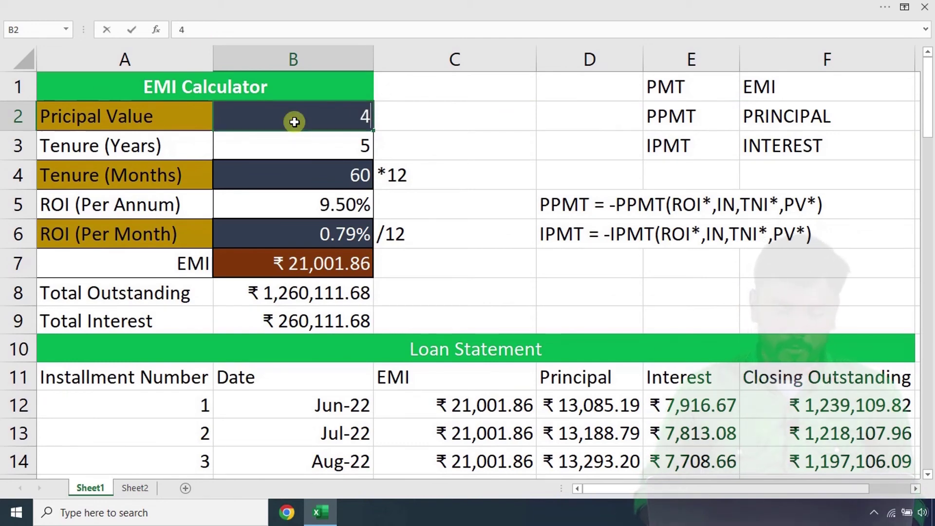
type("5")
key("BackSpace")
key("BackSpace")
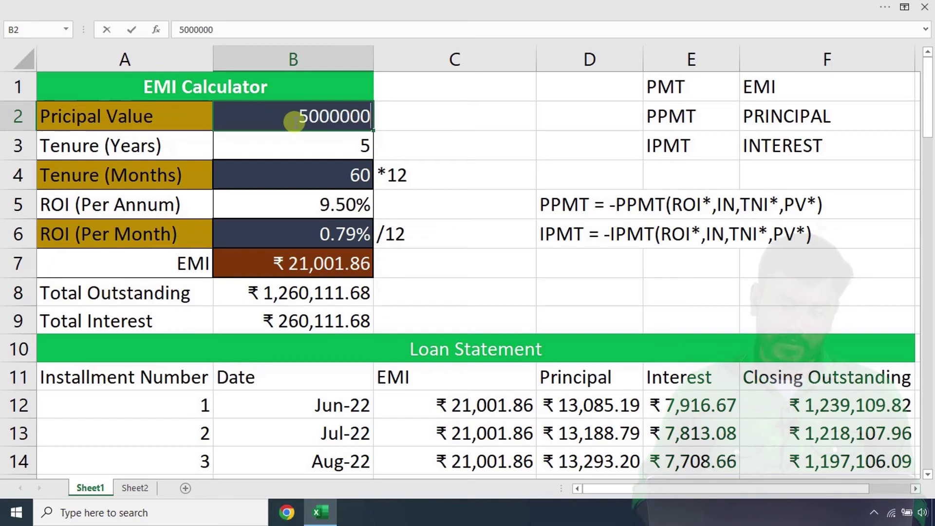
type("5000000")
key("Return")
left_click(297, 141)
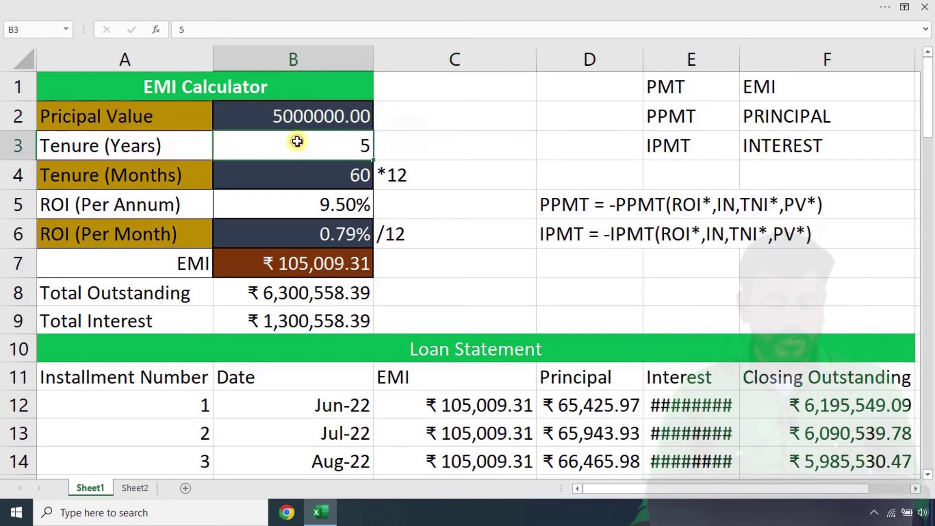
type("20")
key("Tab")
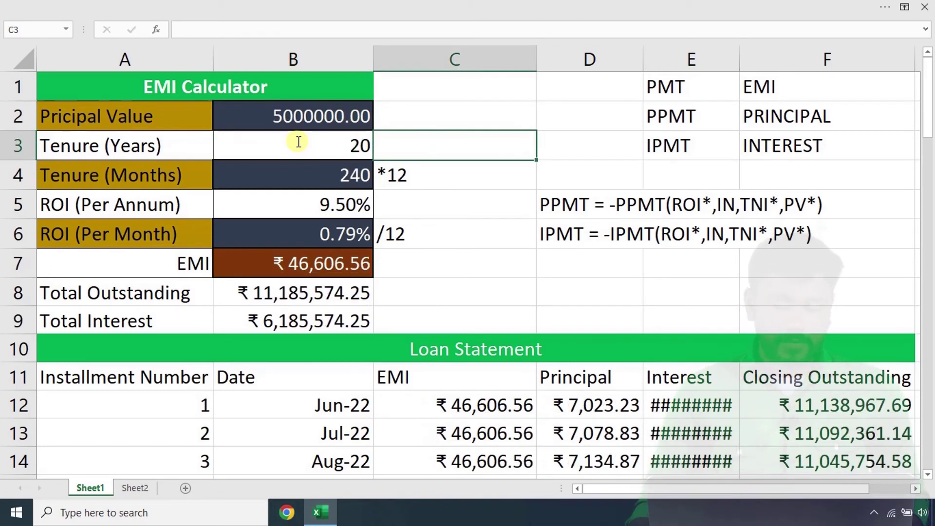
left_click(296, 203)
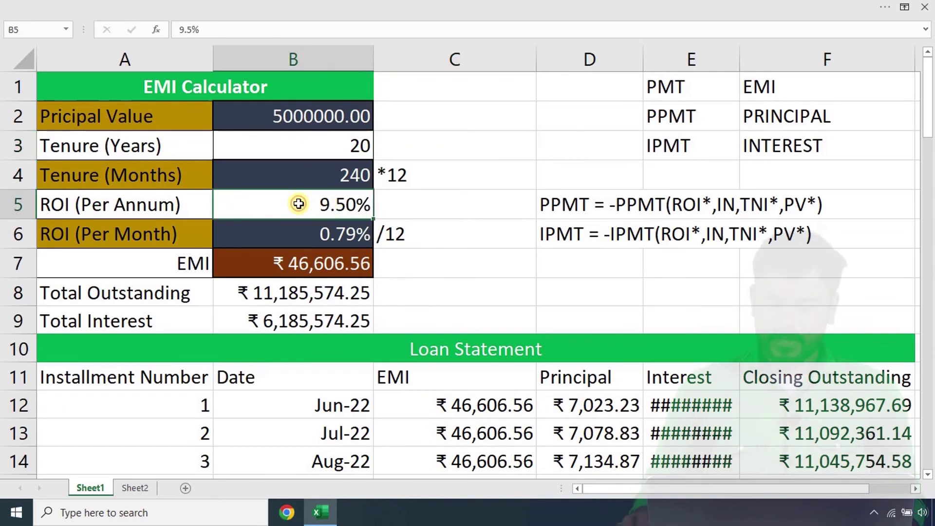
type("8.3")
key("Tab")
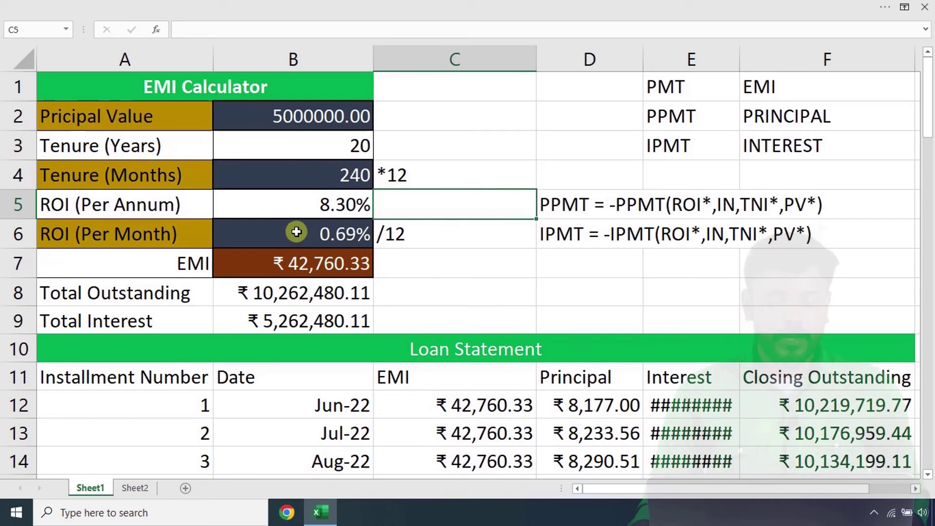
Check B2, B3 and the recalculated EMI of ₹ 42,760.33 and total outstanding.
left_click(262, 116)
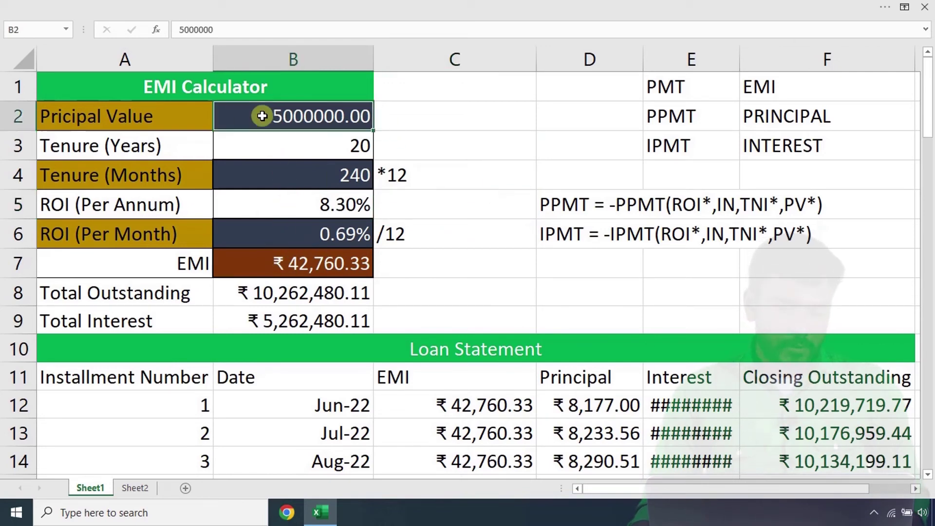
left_click(347, 148)
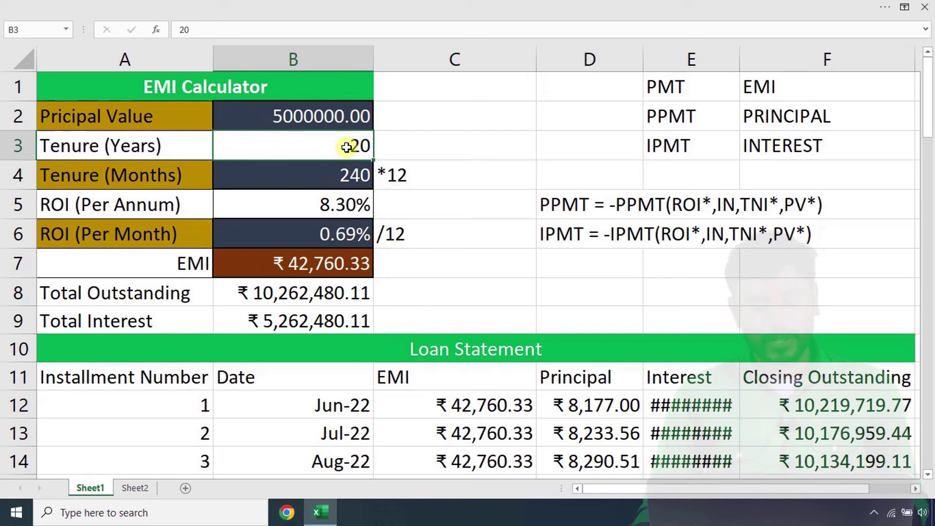
left_click(283, 266)
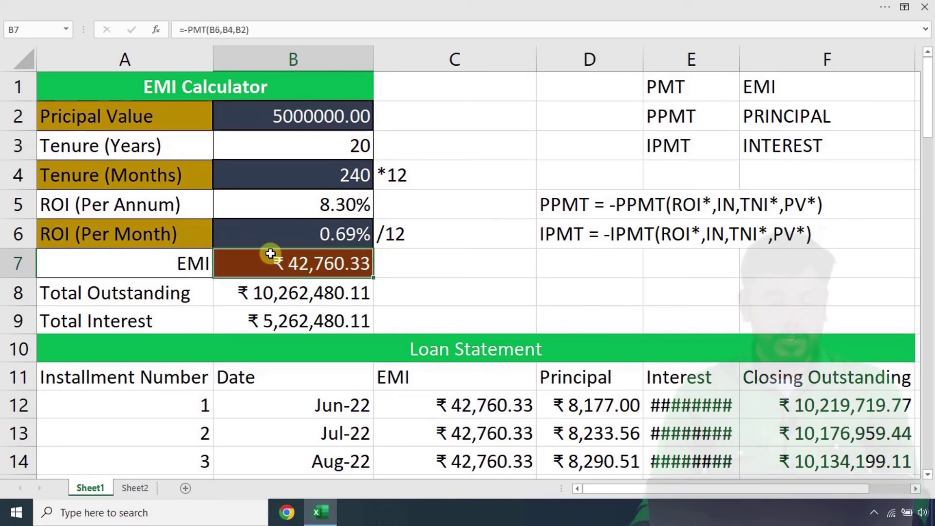
left_click(236, 293)
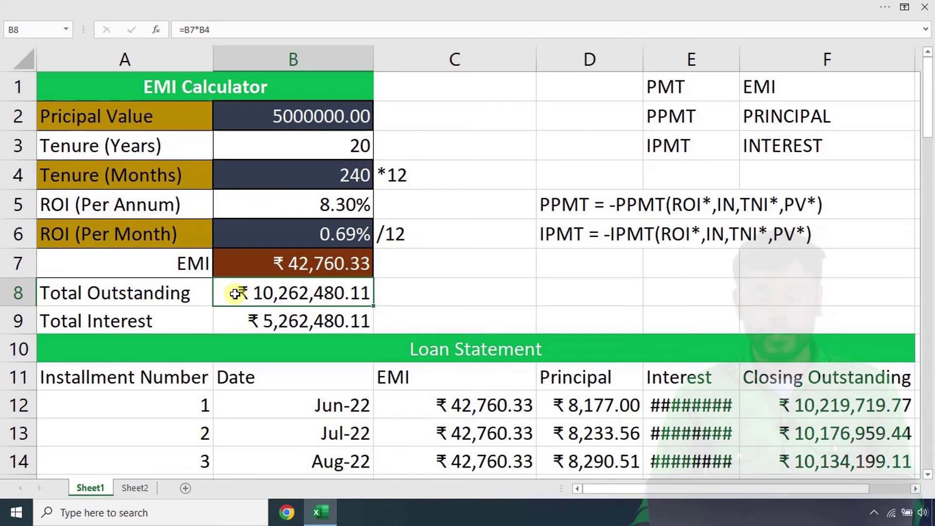
Widen column E so Interest amounts like ₹ 34,583.33 show, then check row 71 and select A12.
left_click(268, 320)
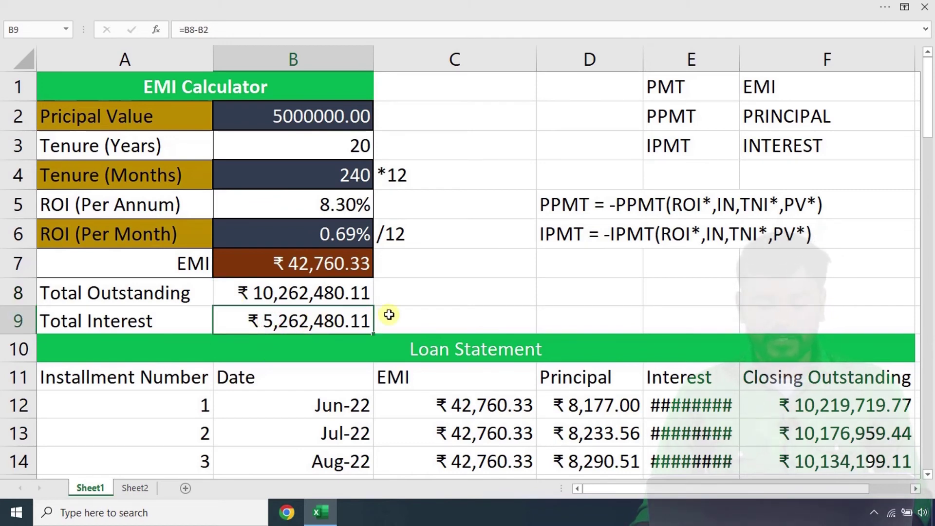
left_click(295, 125)
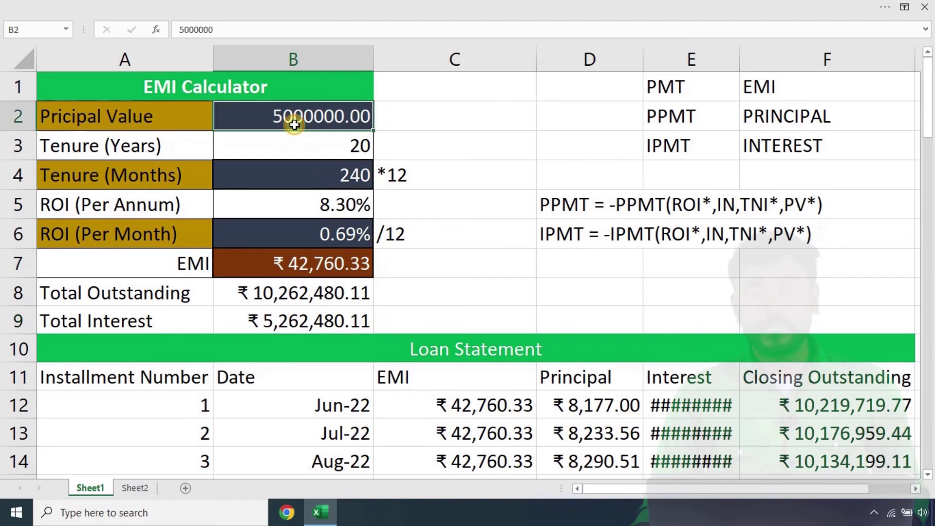
scroll(288, 176, "down", 2)
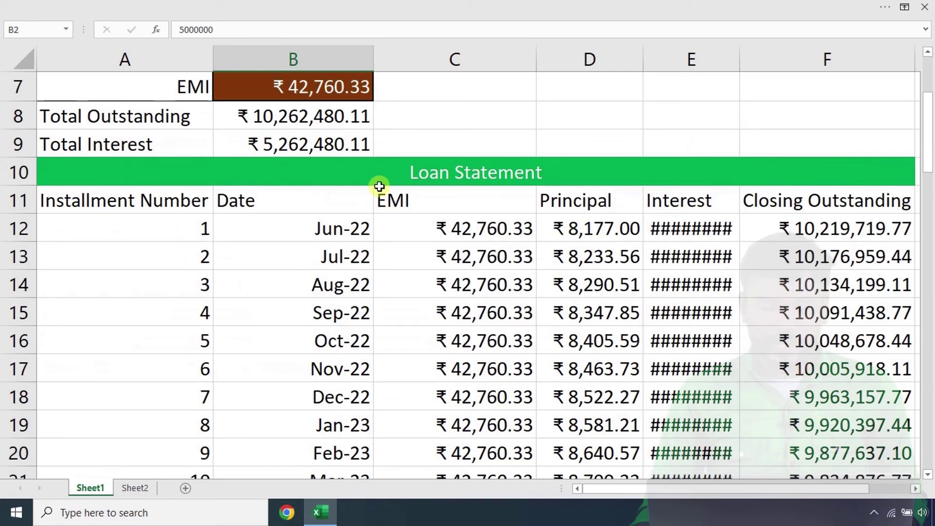
left_click_drag(739, 58, 769, 57)
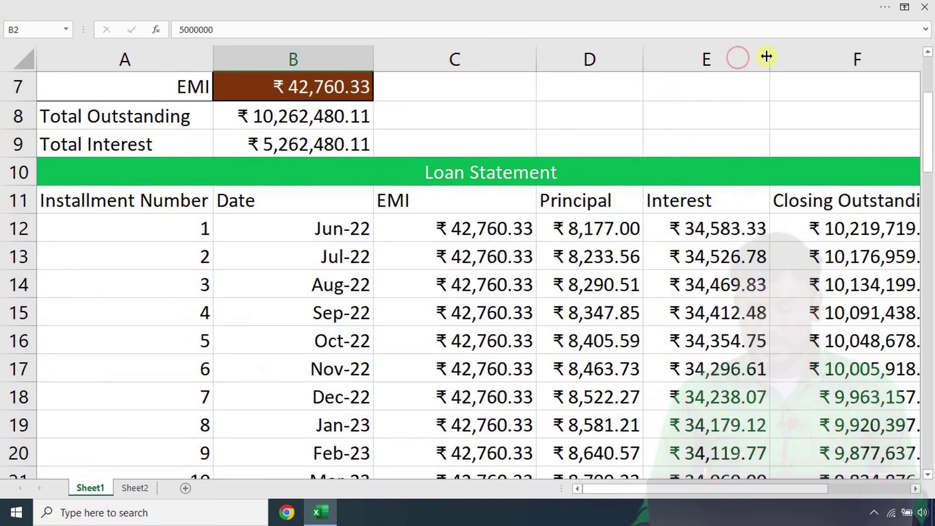
scroll(284, 278, "down", 18)
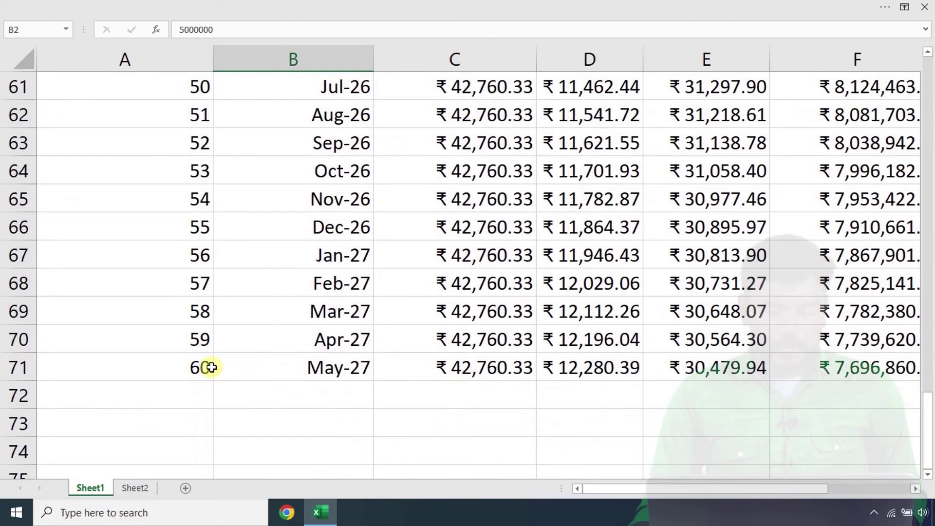
left_click(194, 366)
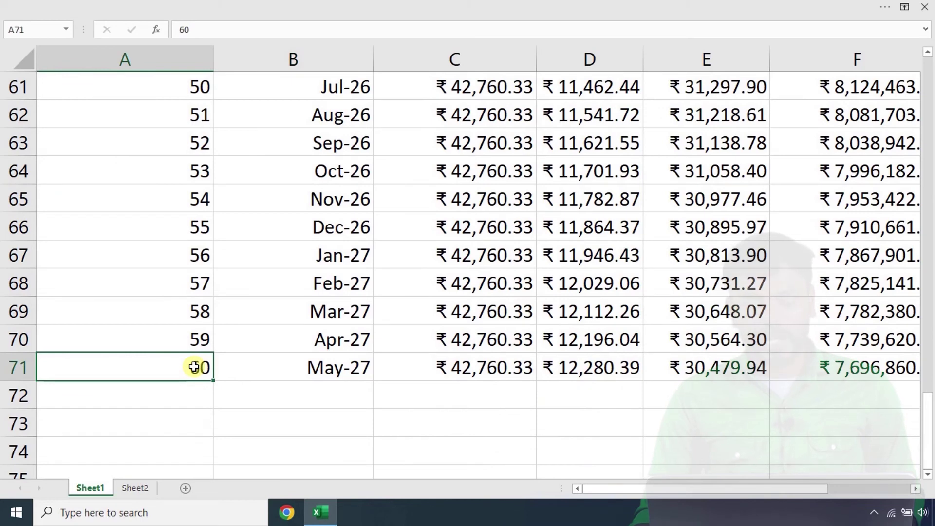
left_click(292, 423)
scroll(147, 217, "up", 17)
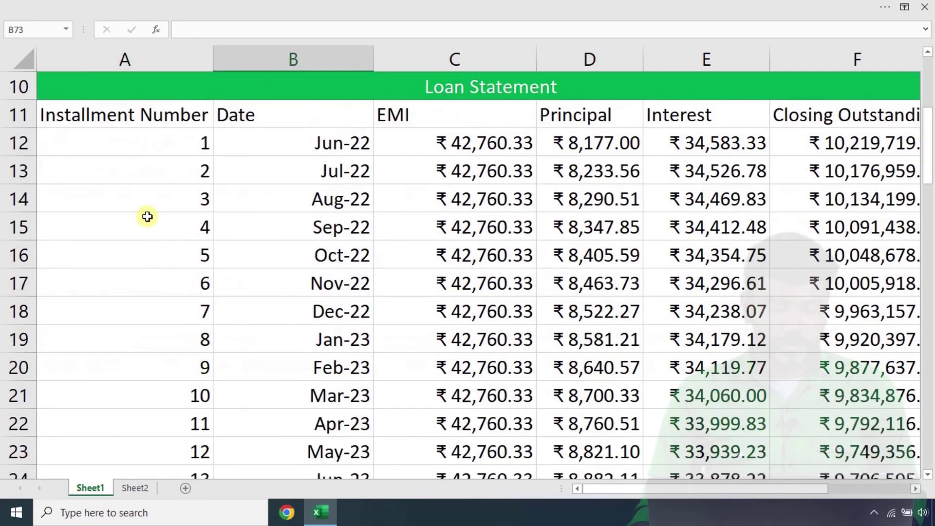
left_click(136, 142)
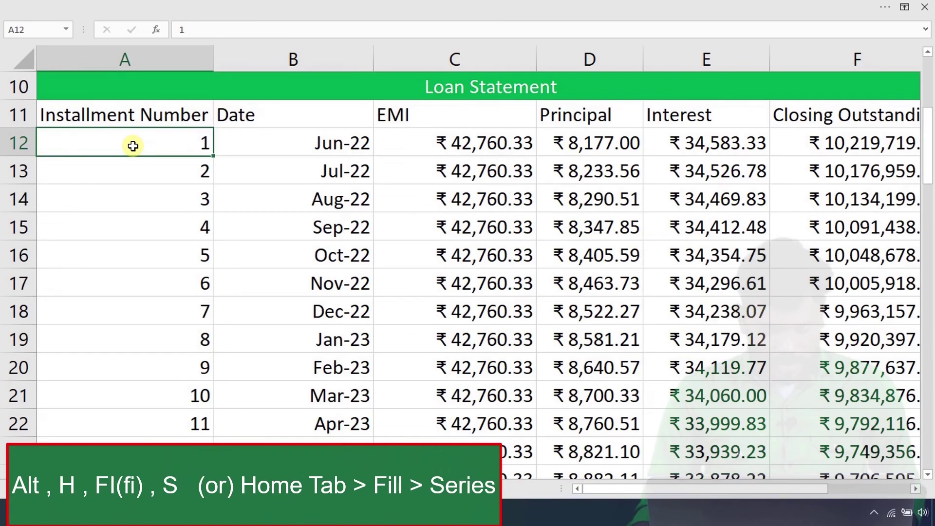
Open the Fill Series dialog with the Alt, H, F, I, S shortcut, then dismiss it.
key("alt")
key("h")
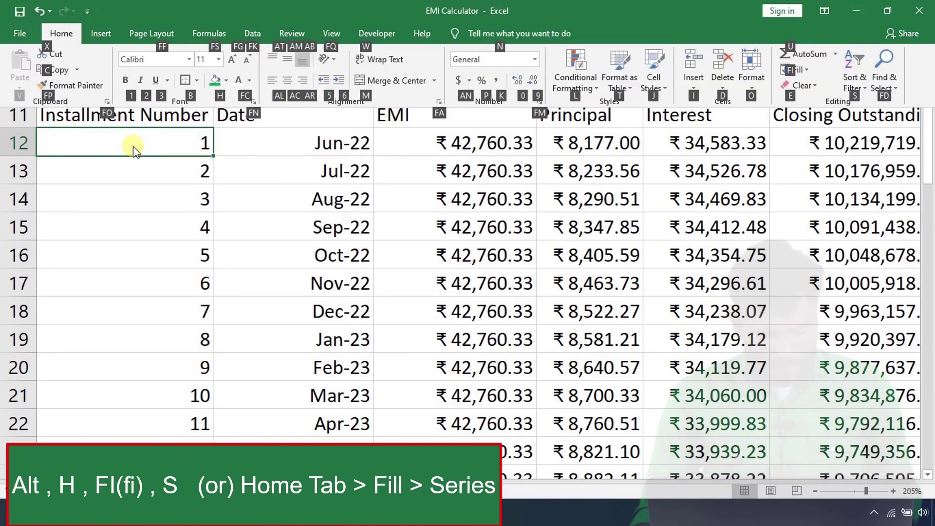
key("f")
key("i")
key("s")
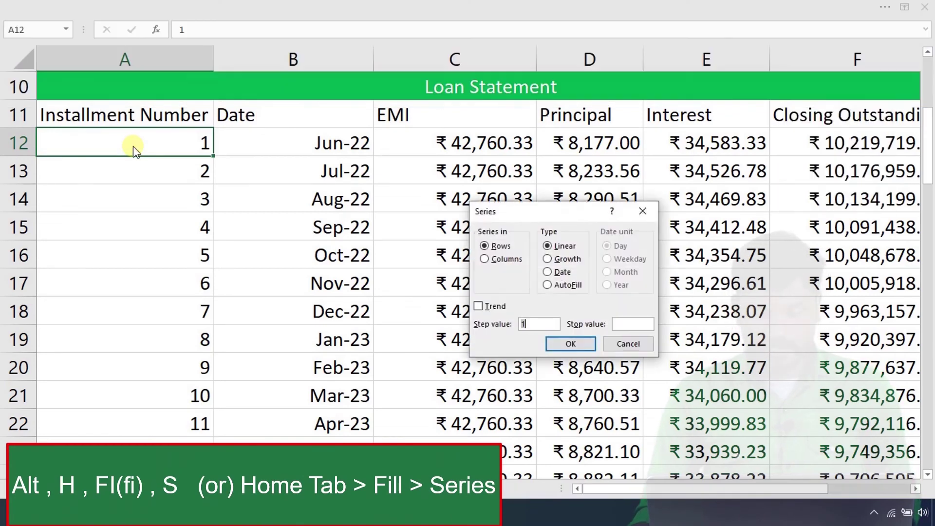
left_click(643, 211)
Fill the installment numbers down column A as a series, step 1, stopping at 240.
left_click(382, 6)
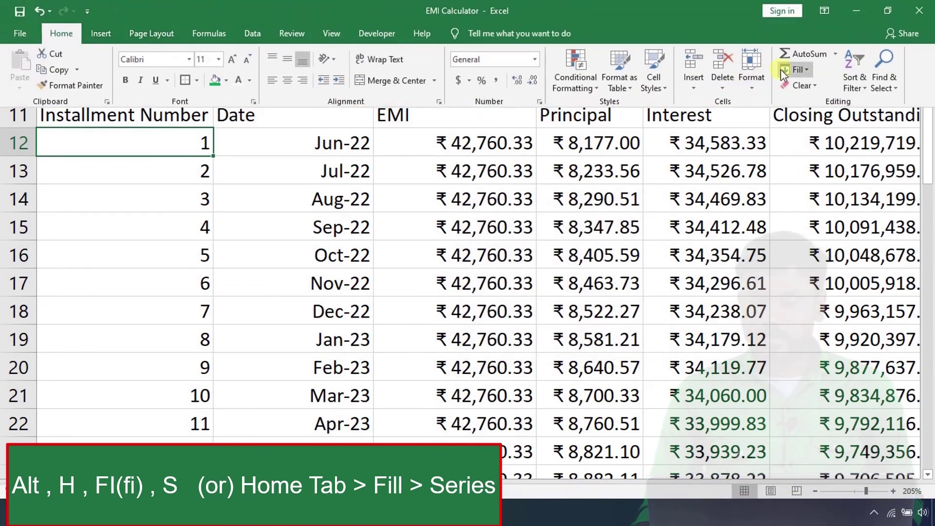
left_click(794, 70)
left_click(826, 169)
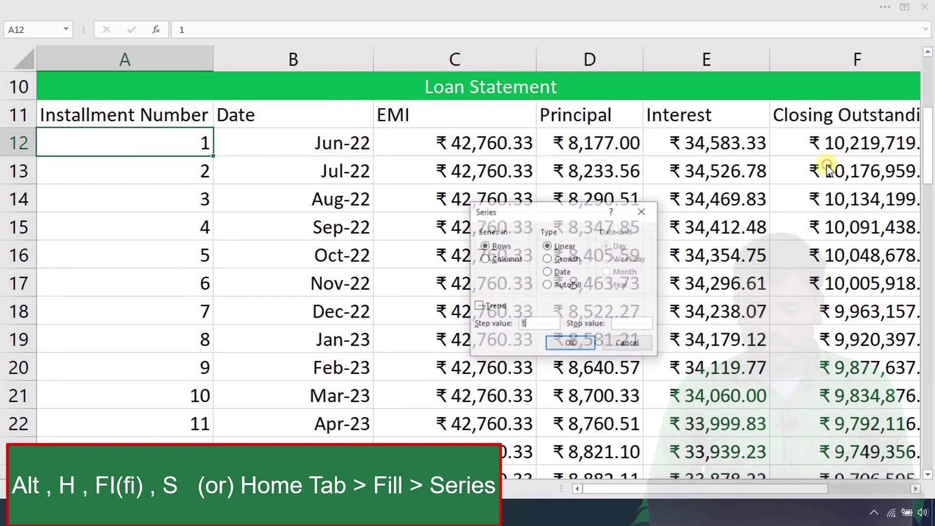
left_click(497, 261)
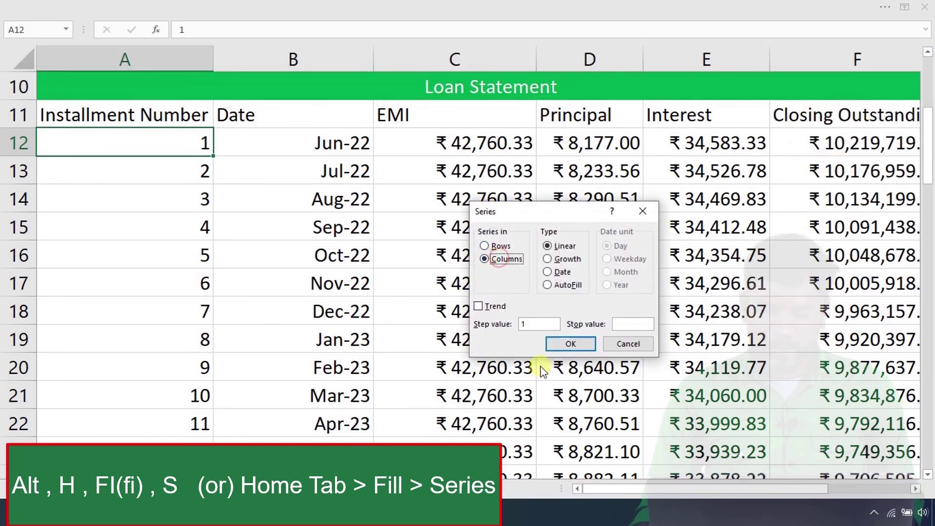
type("240")
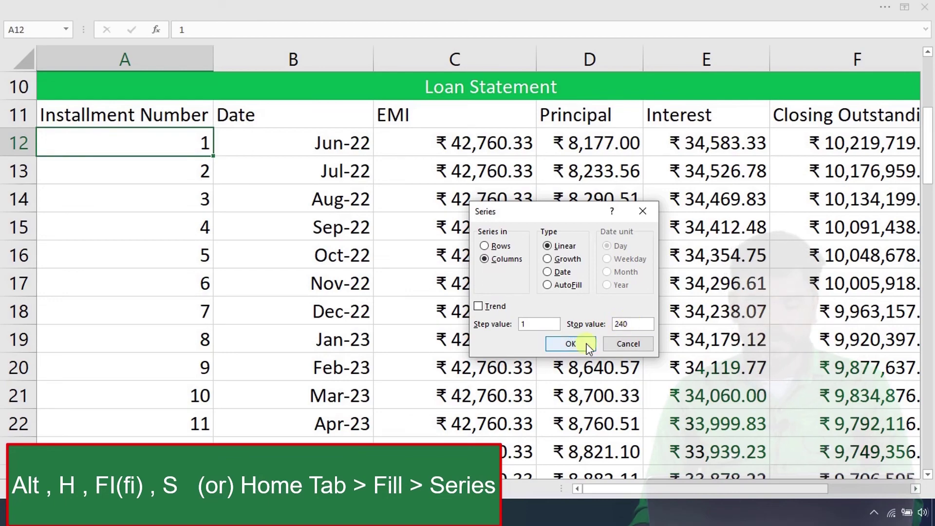
left_click(571, 344)
scroll(258, 367, "down", 20)
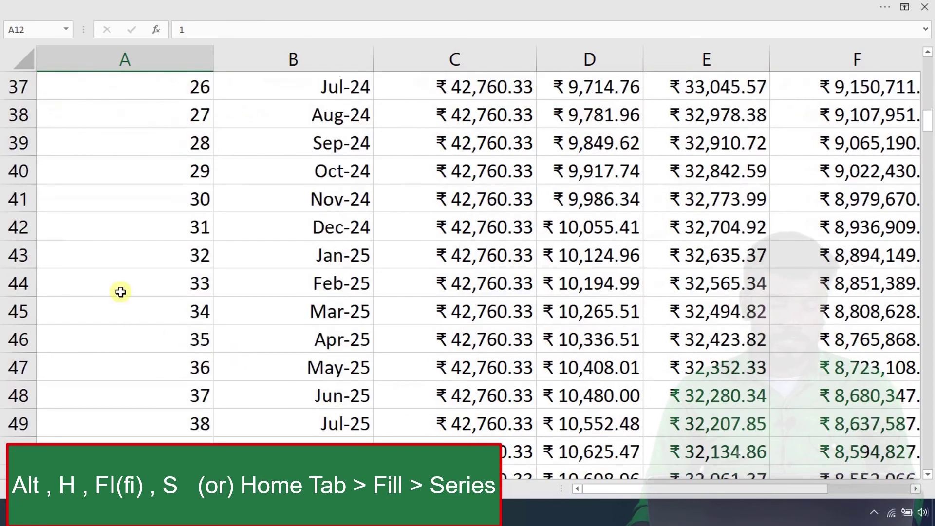
scroll(112, 276, "down", 17)
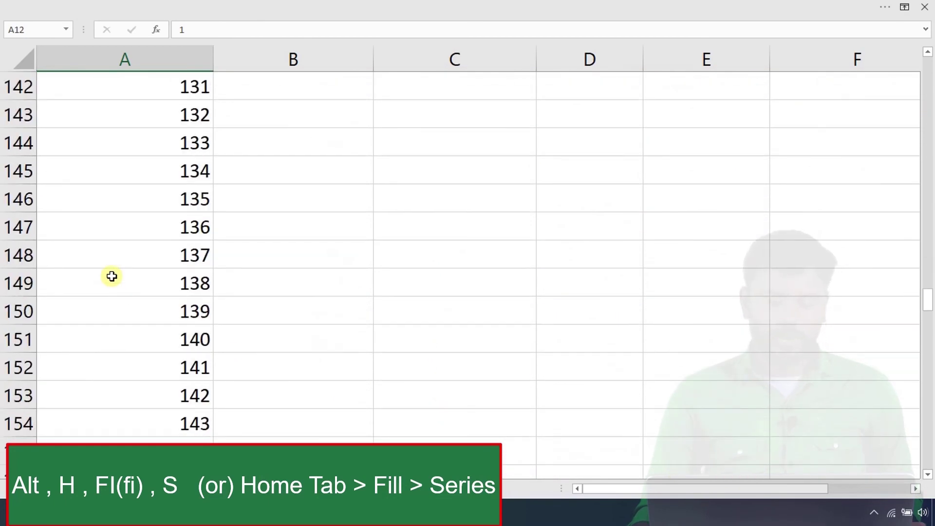
scroll(111, 276, "up", 20)
scroll(112, 276, "up", 17)
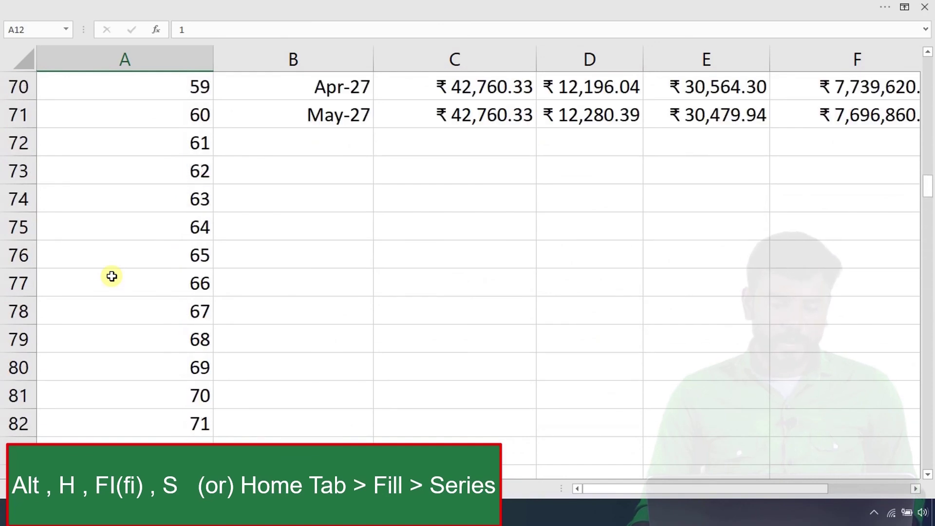
scroll(123, 271, "down", 6)
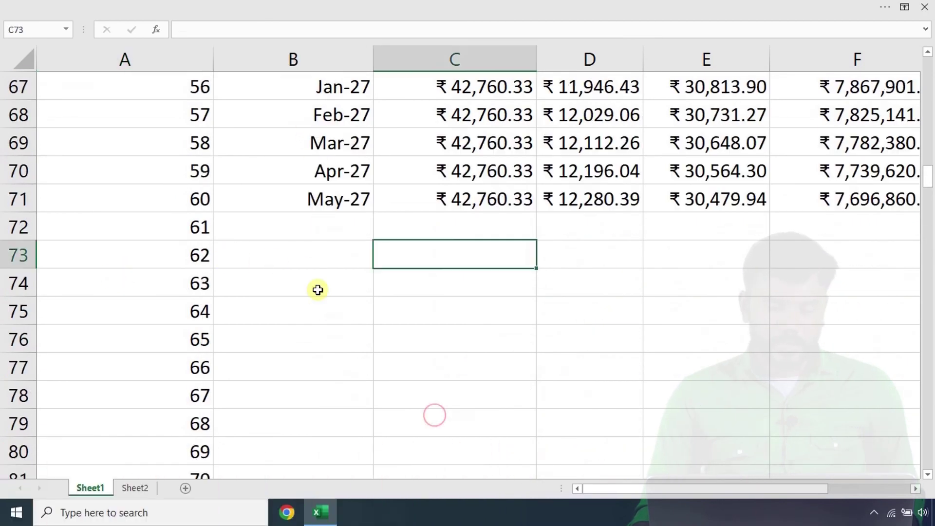
Autofill the date, EMI and principal columns from row 71 down to row 251.
left_click(286, 195)
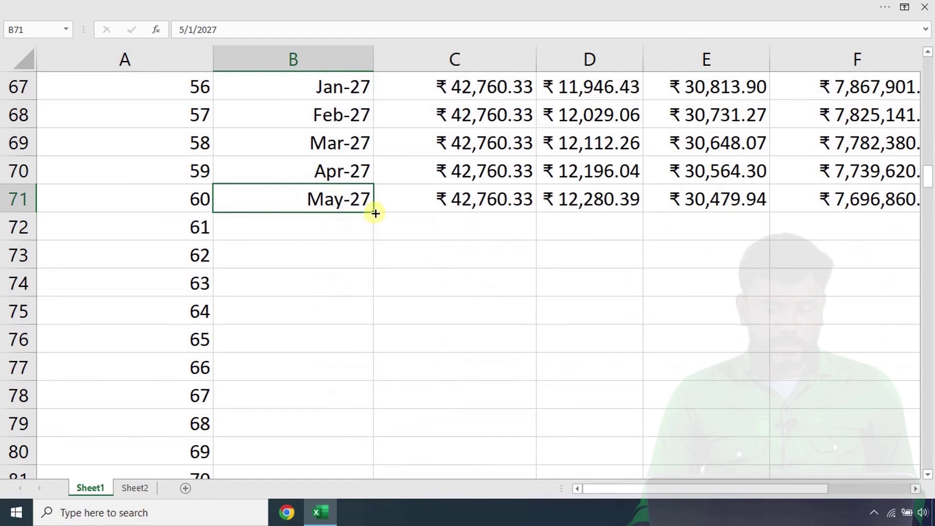
double_click(375, 213)
left_click(424, 214)
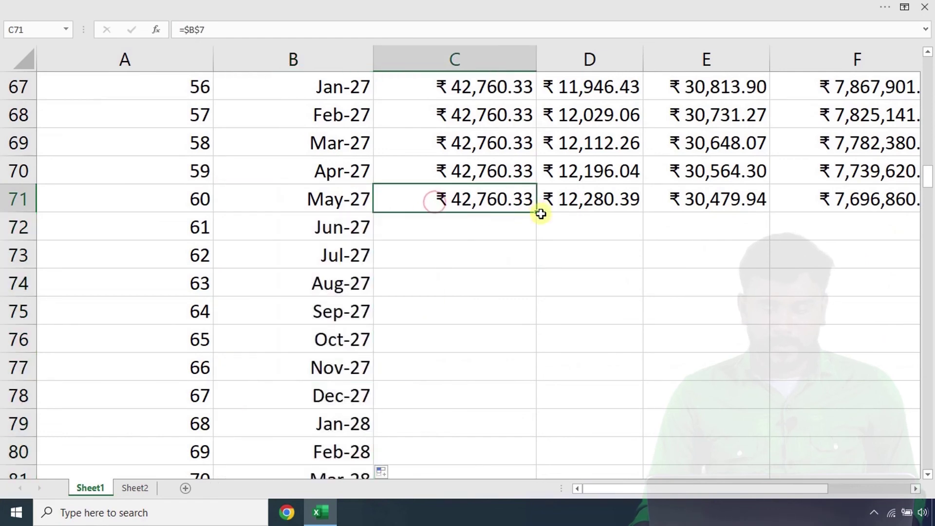
double_click(539, 214)
left_click(568, 203)
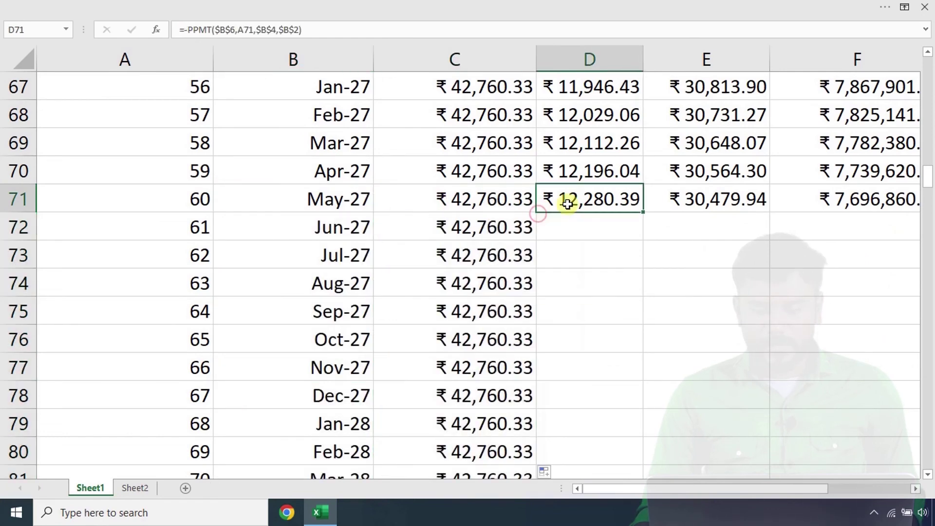
double_click(645, 214)
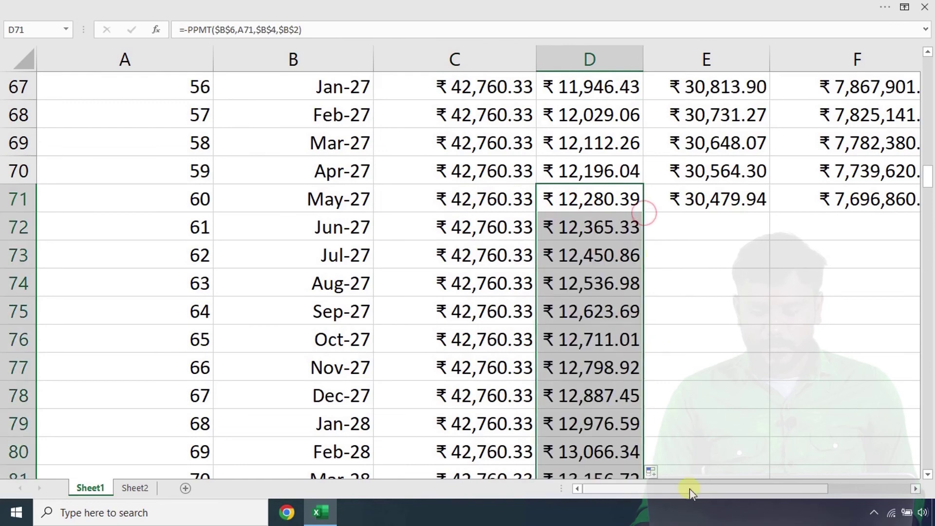
Autofill the interest and closing outstanding formulas to row 251, reaching ₹ 0.00 at May-42.
left_click_drag(692, 488, 739, 481)
left_click(513, 192)
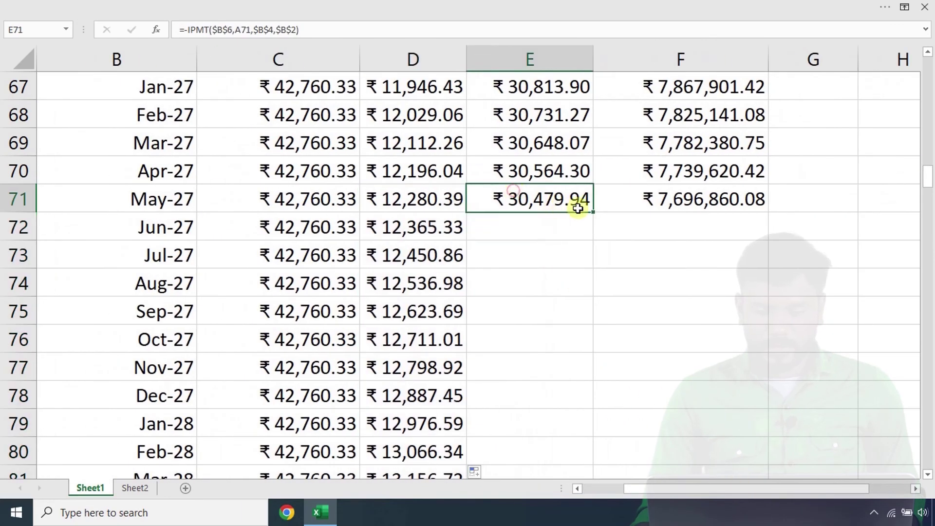
double_click(595, 213)
left_click(669, 200)
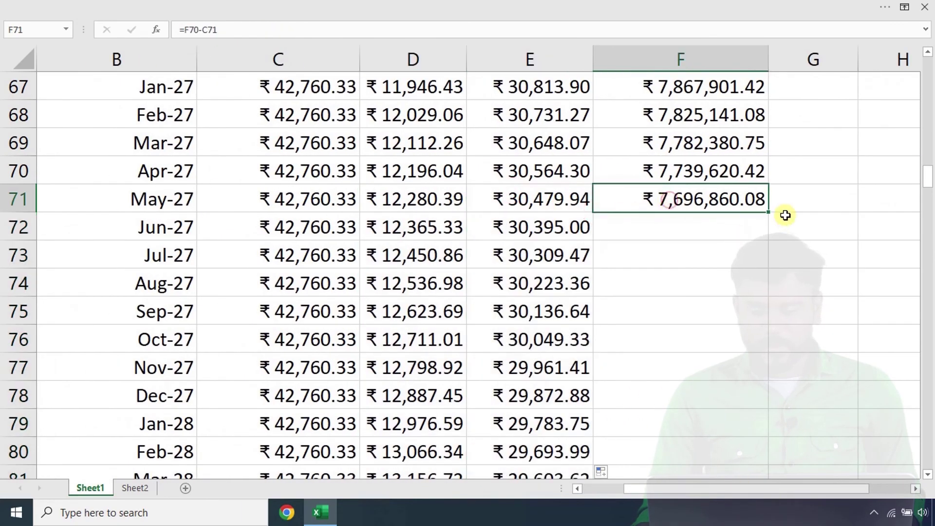
double_click(767, 212)
scroll(538, 269, "down", 16)
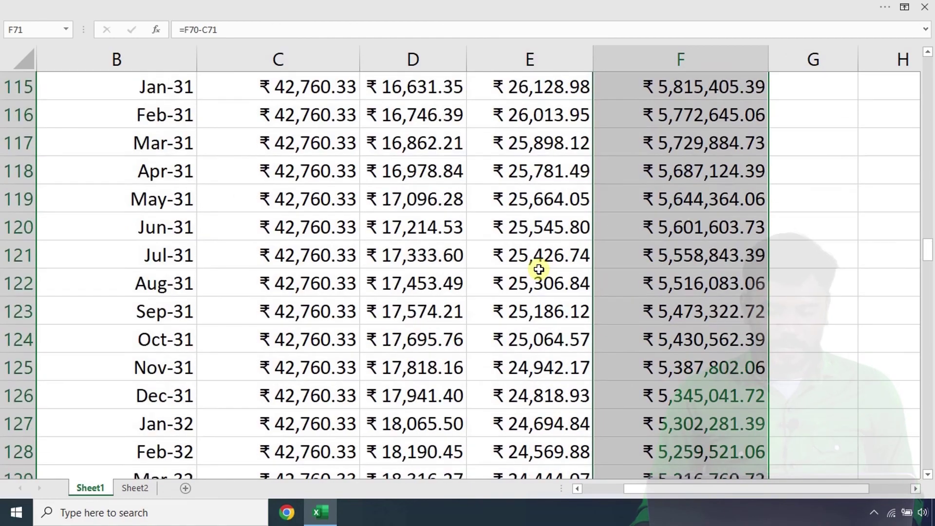
scroll(539, 269, "down", 20)
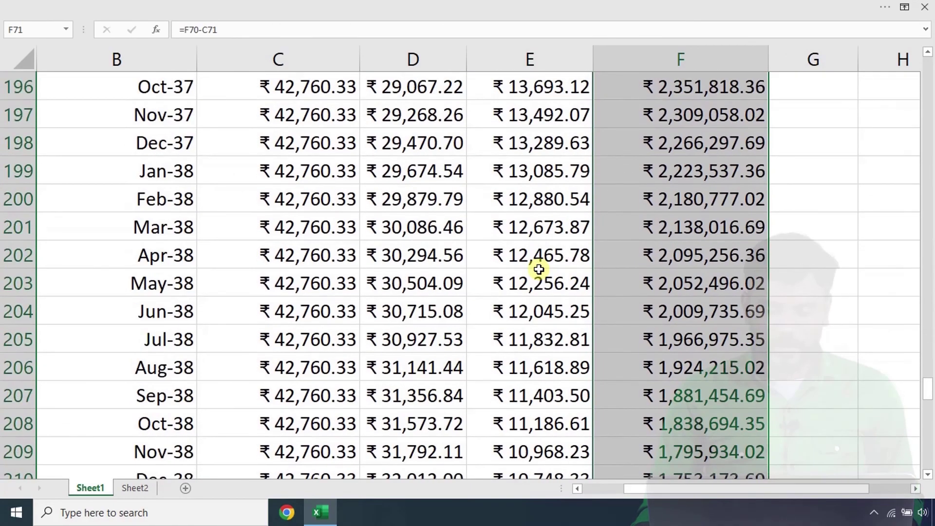
scroll(538, 269, "down", 20)
scroll(539, 269, "up", 4)
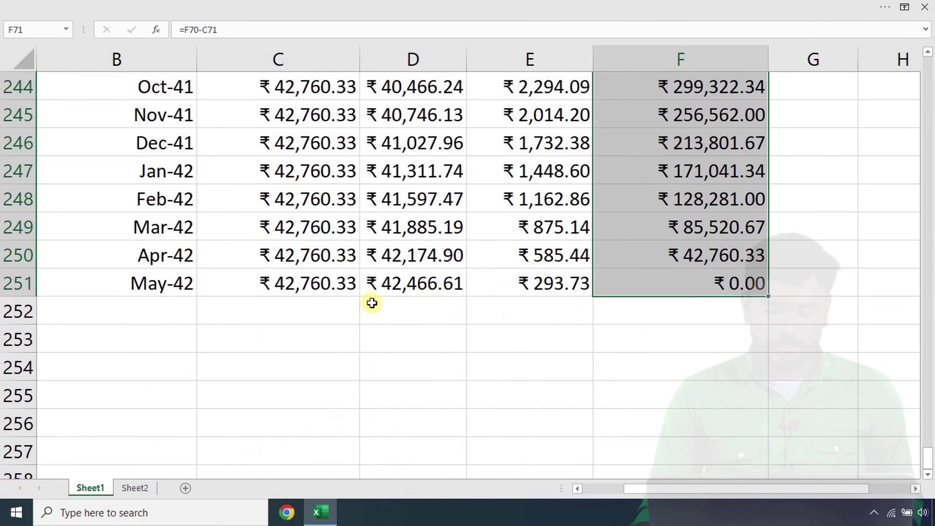
left_click(115, 287)
key("Left")
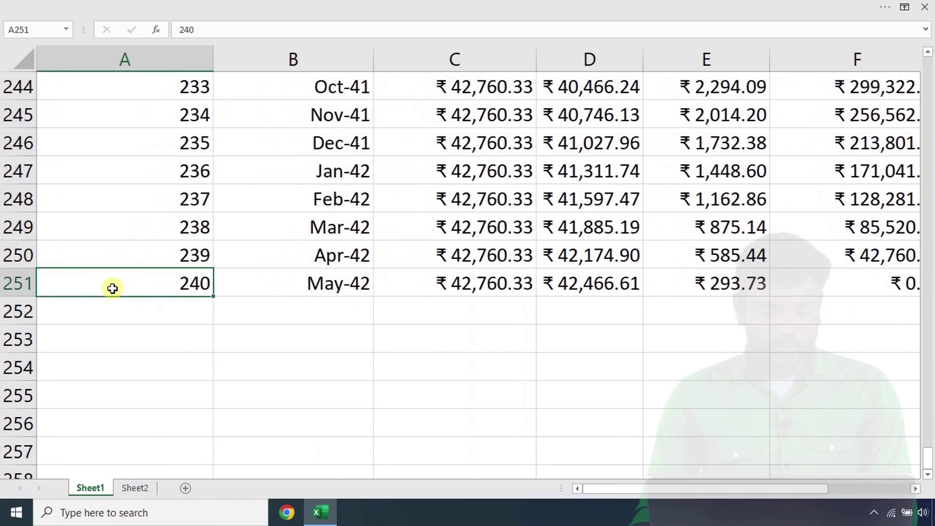
left_click(238, 284)
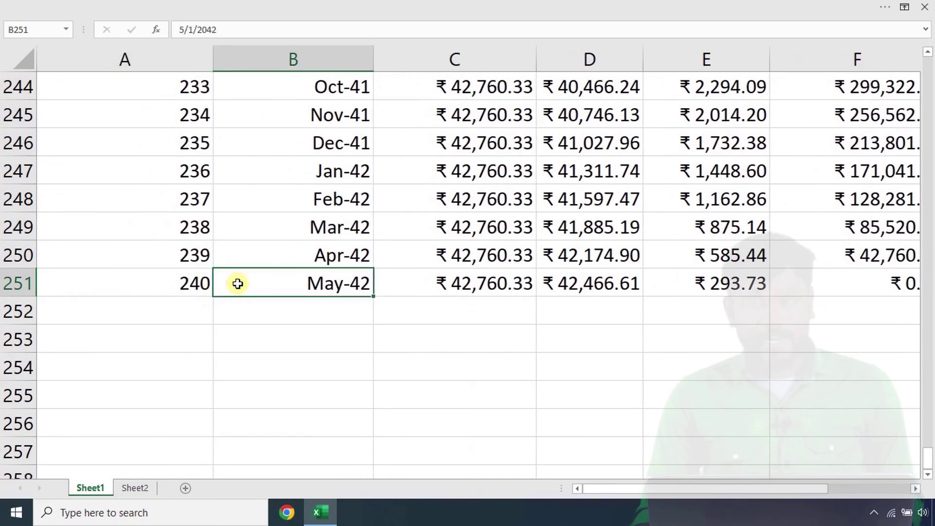
key("Right")
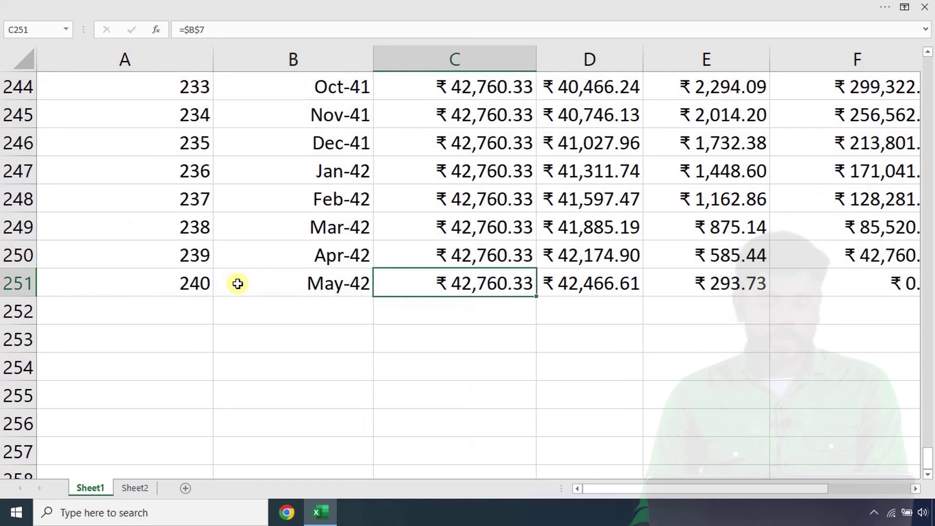
key("Right")
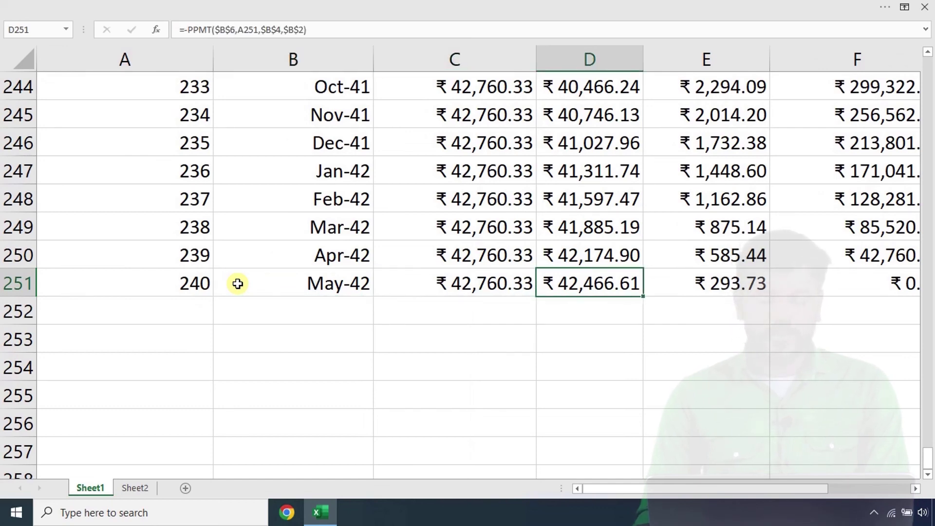
key("Right")
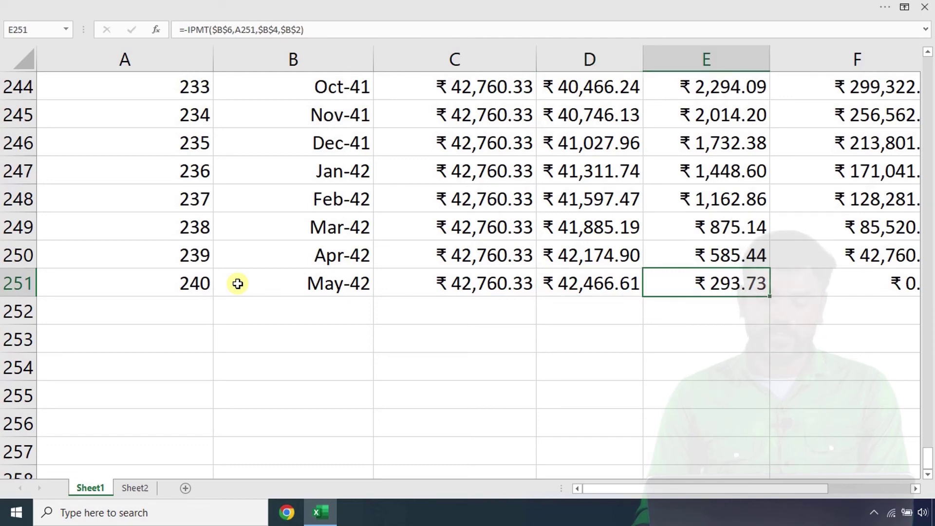
key("Right")
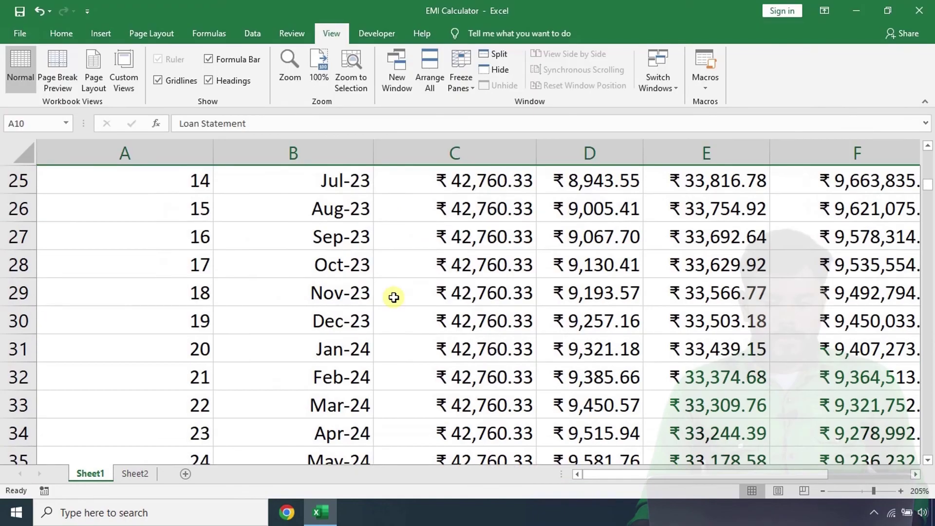
Zoom out and widen column D so Principal amounts like ₹ 8,177.00 display.
scroll(390, 293, "down", 9)
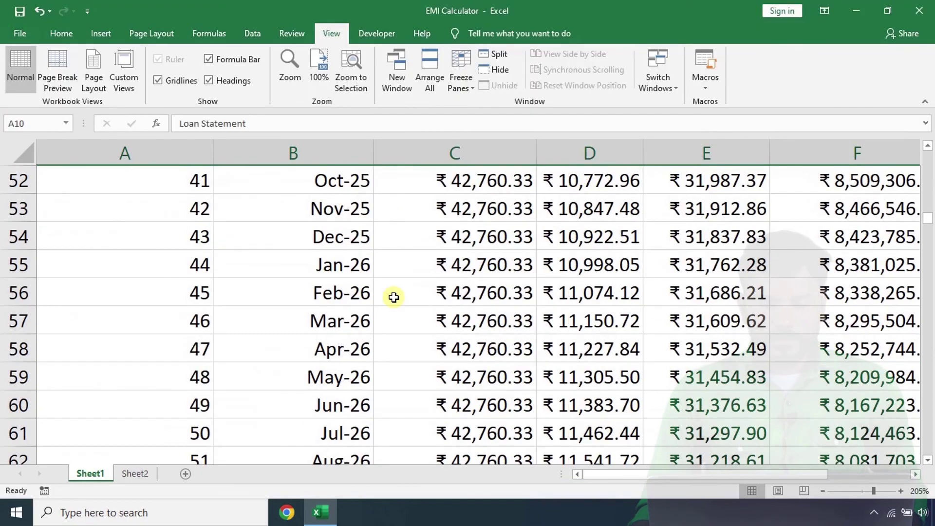
left_click(822, 490)
left_click(823, 490)
left_click(822, 490)
left_click(822, 490)
left_click(822, 490)
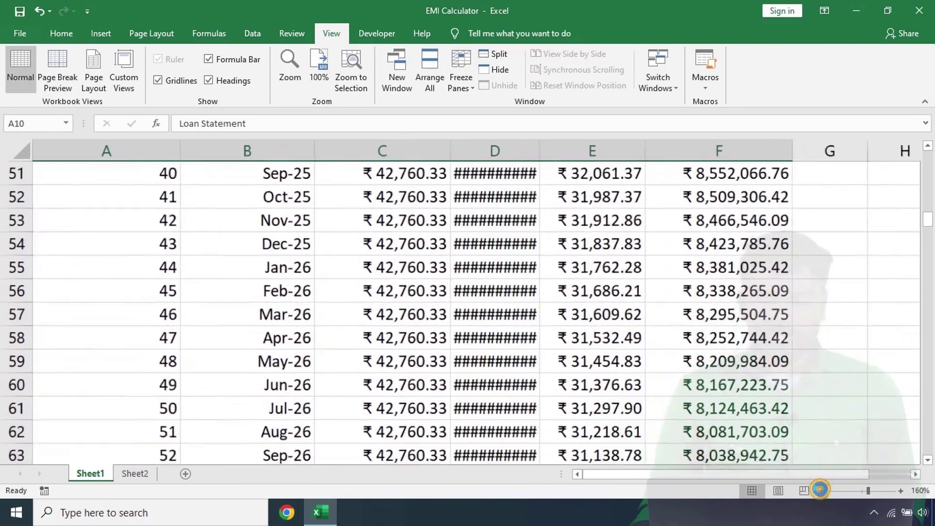
left_click(821, 490)
left_click(821, 490)
left_click_drag(444, 152, 447, 152)
scroll(333, 302, "up", 16)
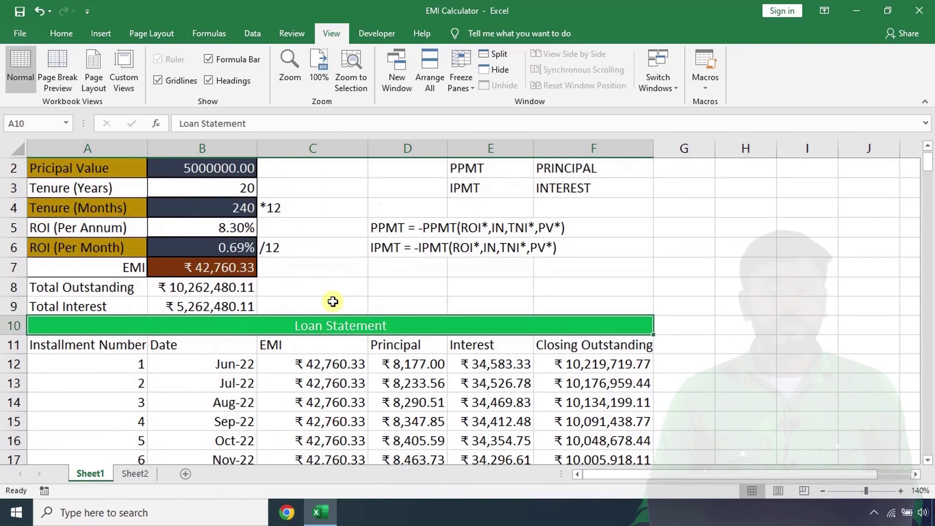
scroll(333, 301, "up", 1)
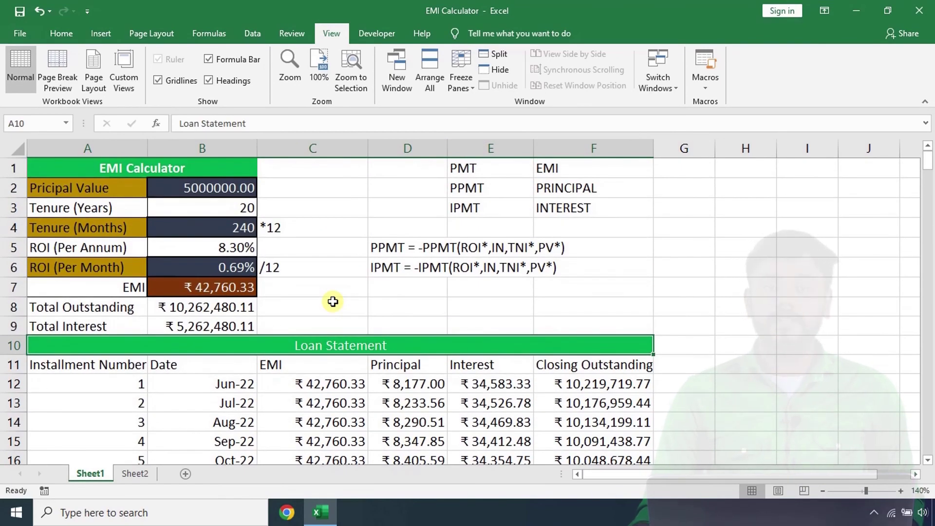